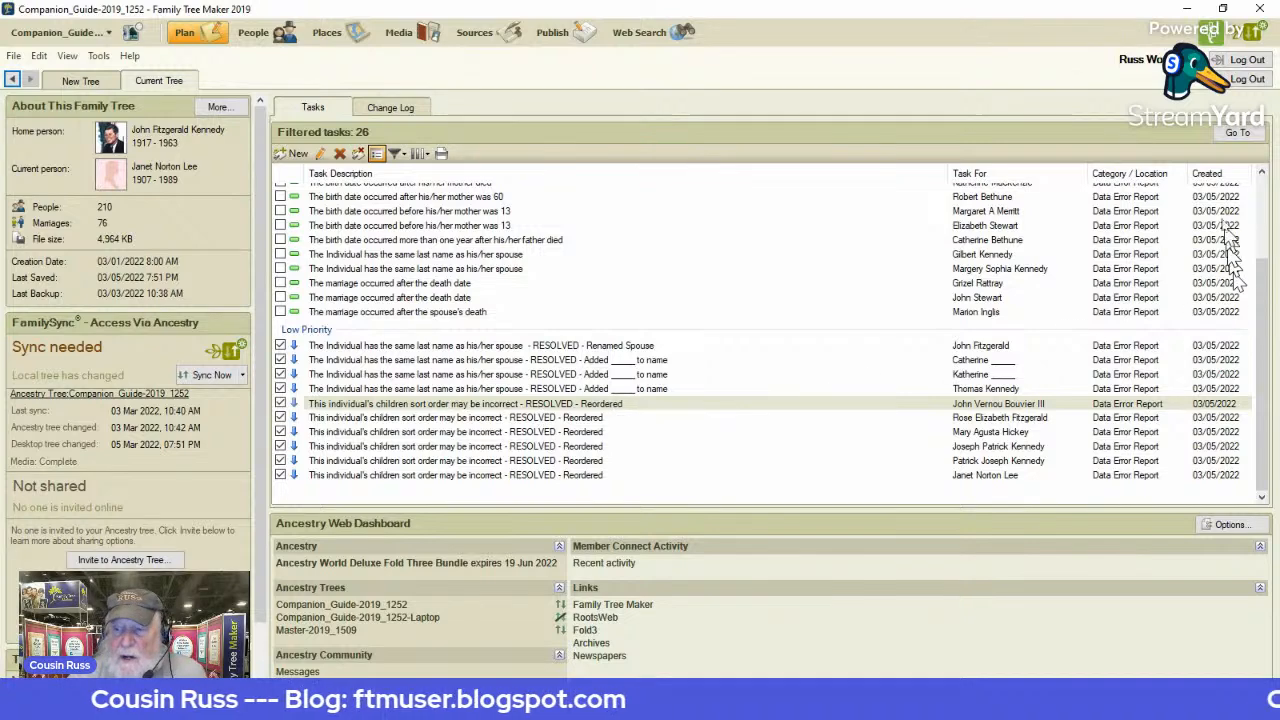
Step: Review the children's order and fact list of John Vernou Bouvier III from his sort-order task, plus his wife's facts
click(1222, 140)
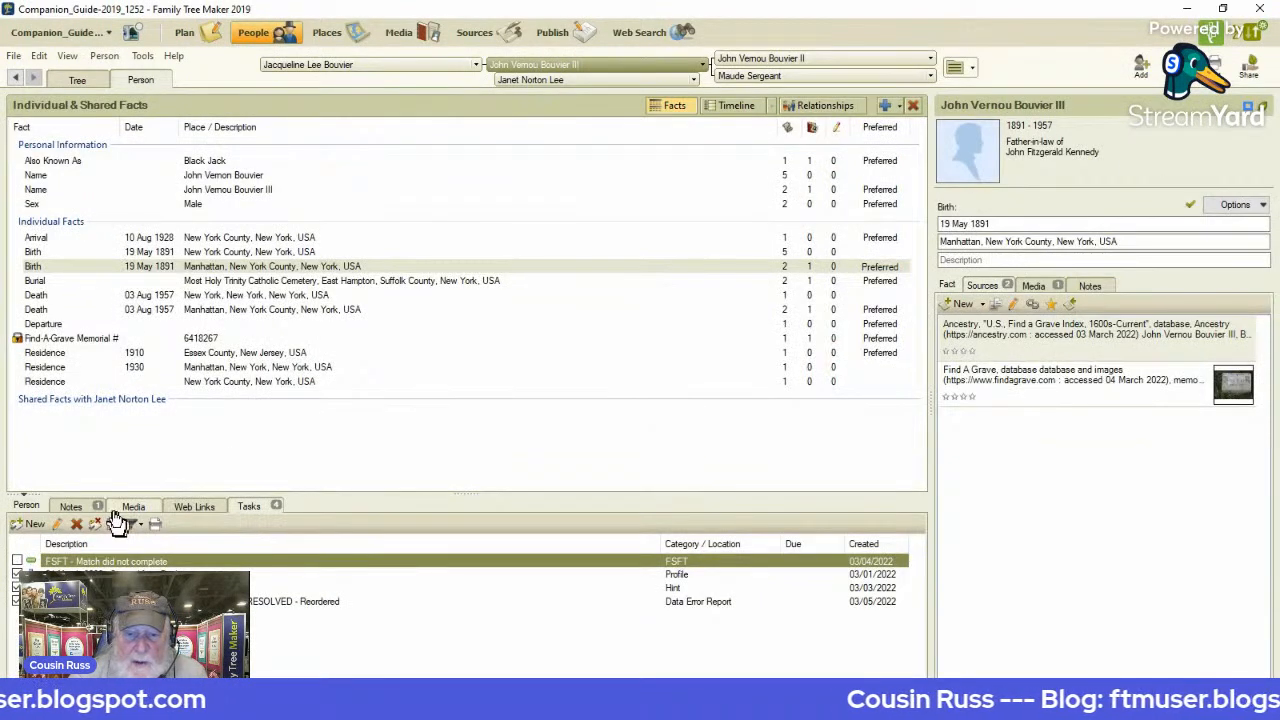
click(77, 82)
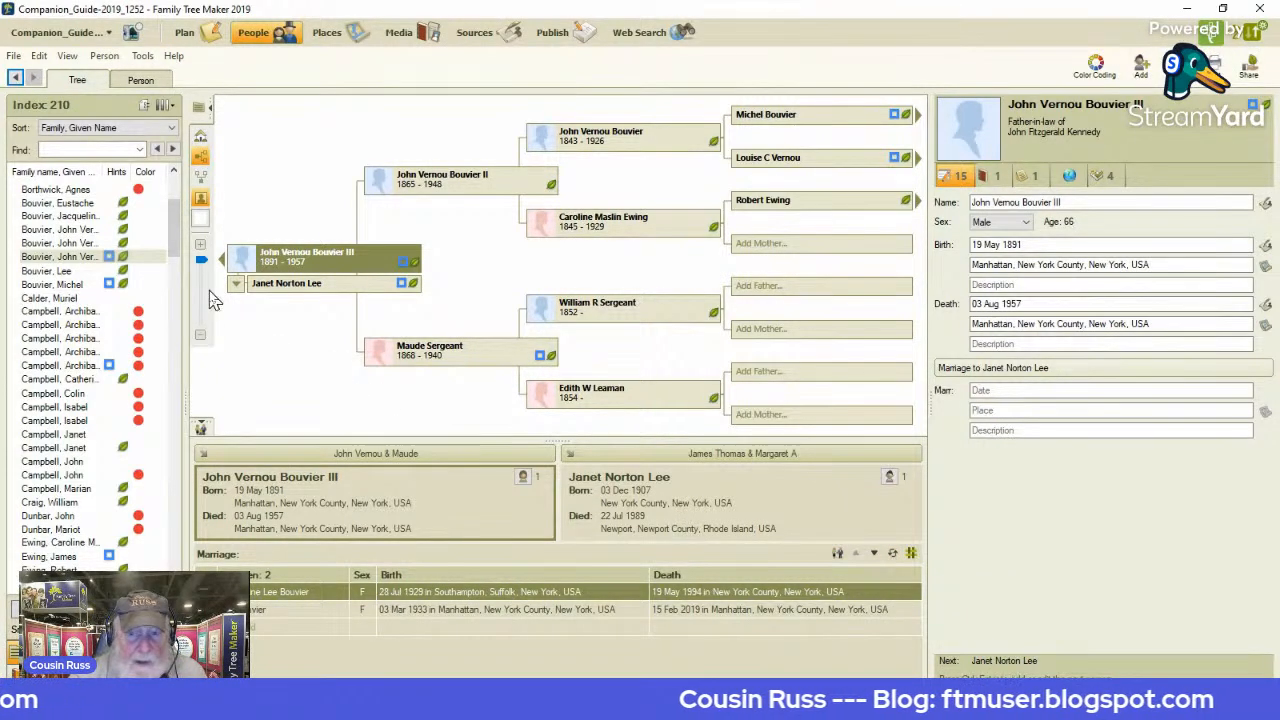
click(140, 82)
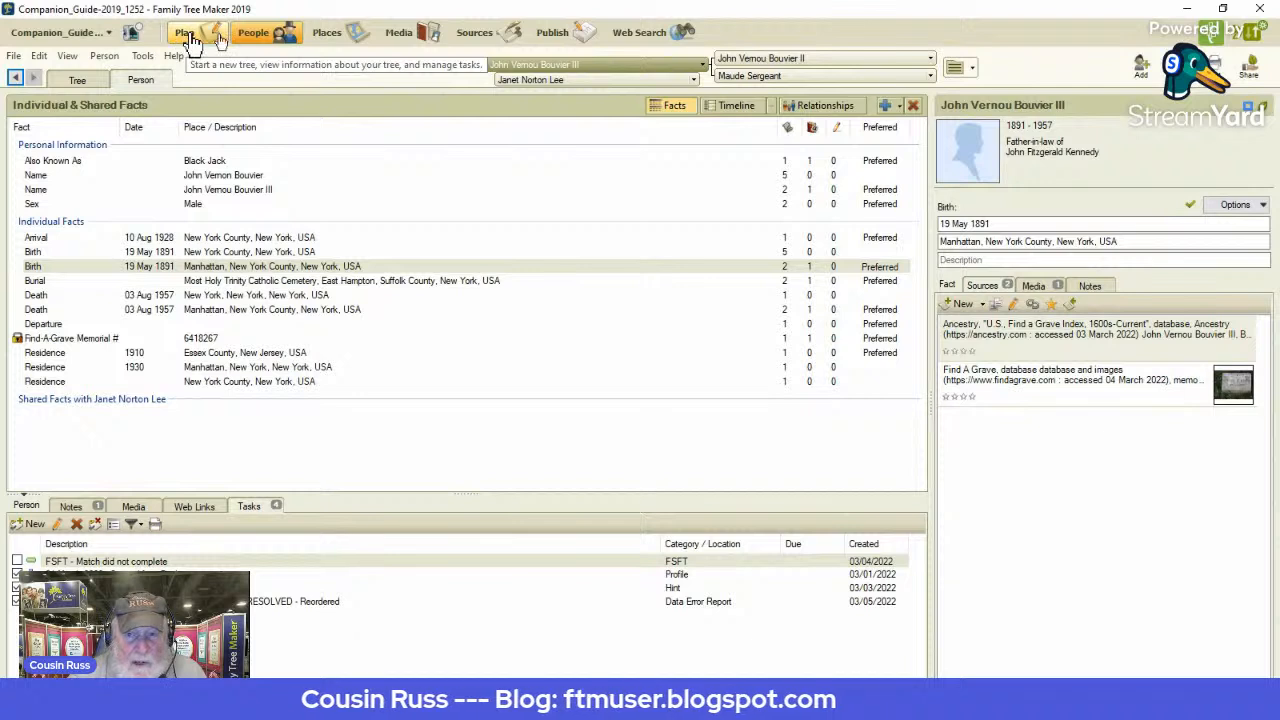
click(529, 84)
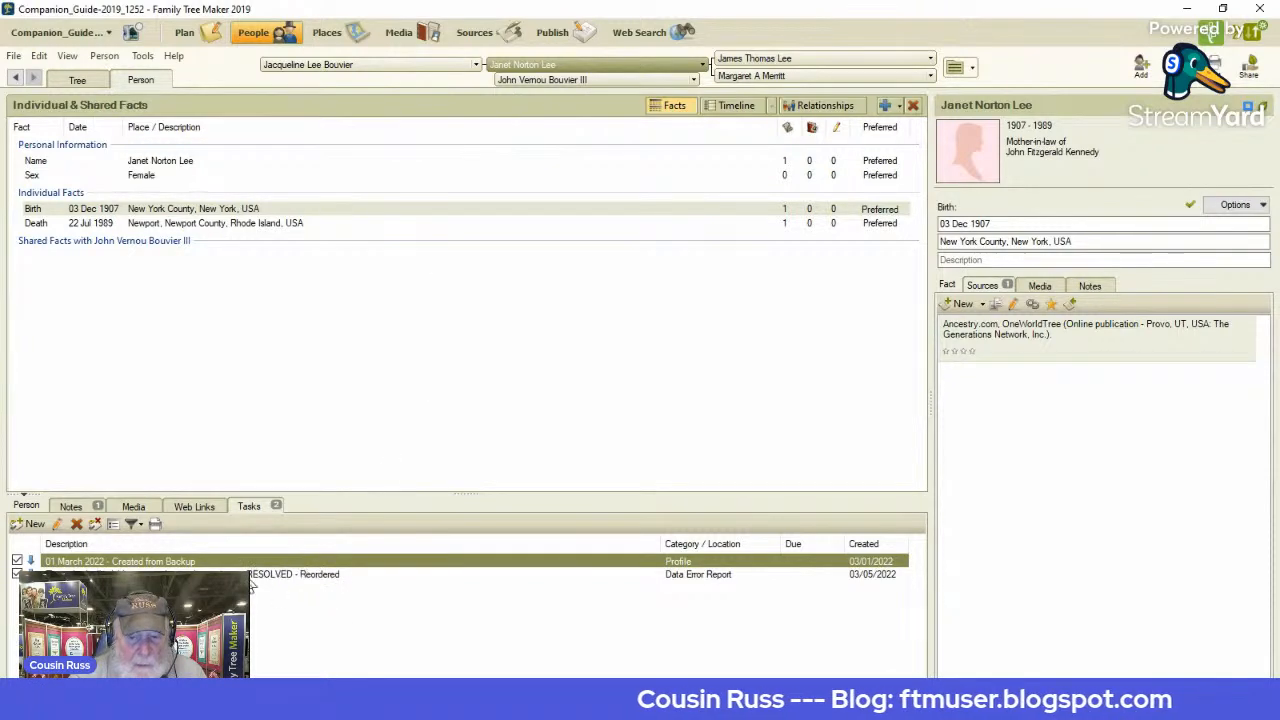
Step: Go from the resolved sort-order task of Rose Elizabeth Fitzgerald to her record and examine her children's order in the tree view
click(182, 45)
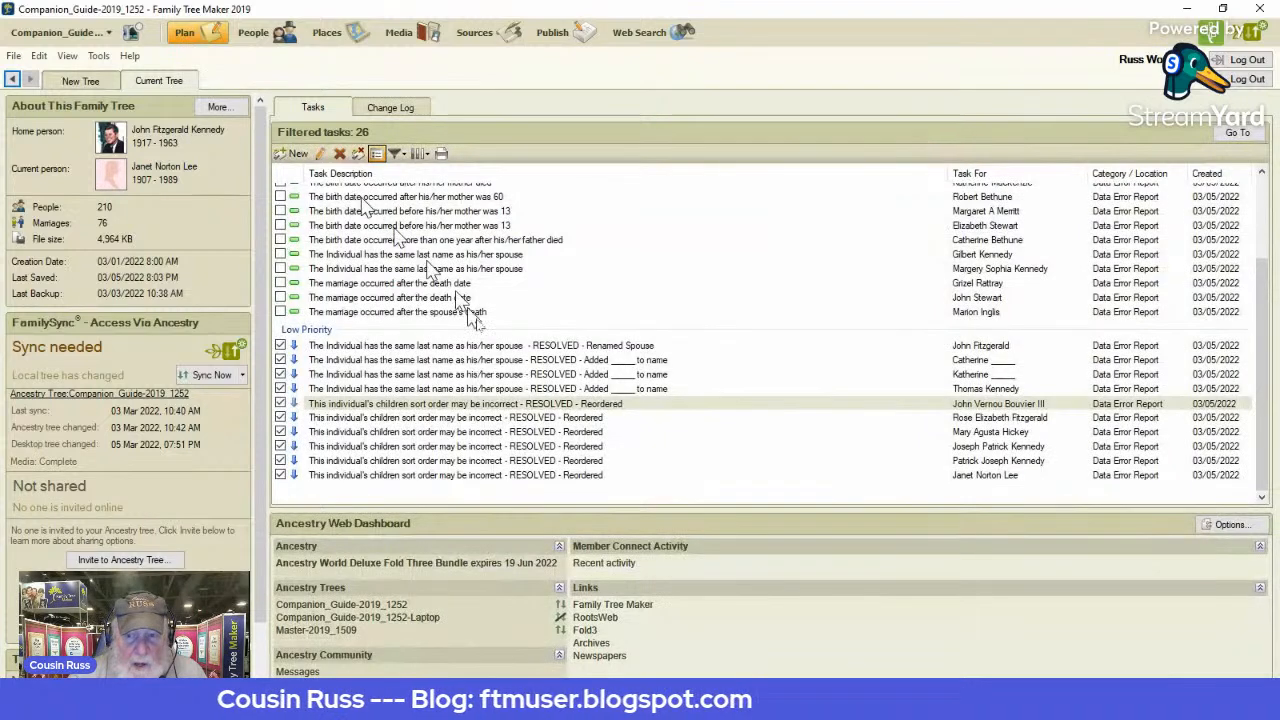
click(513, 421)
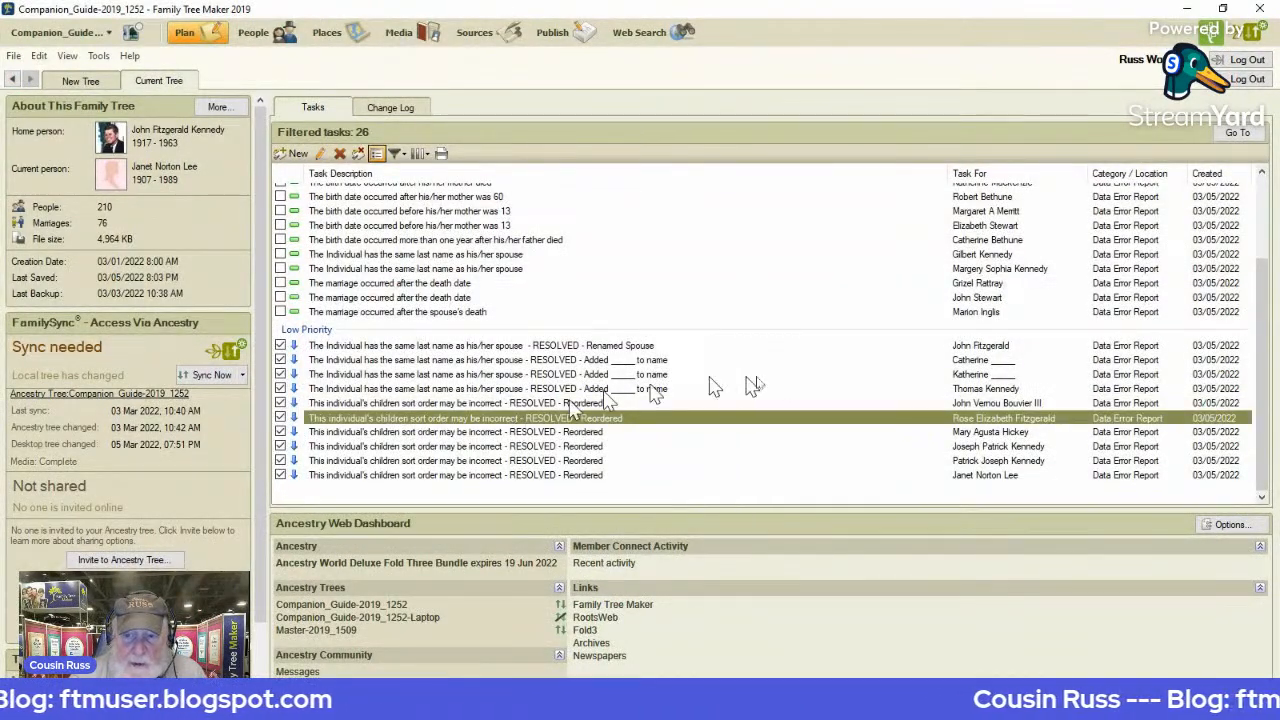
click(1238, 134)
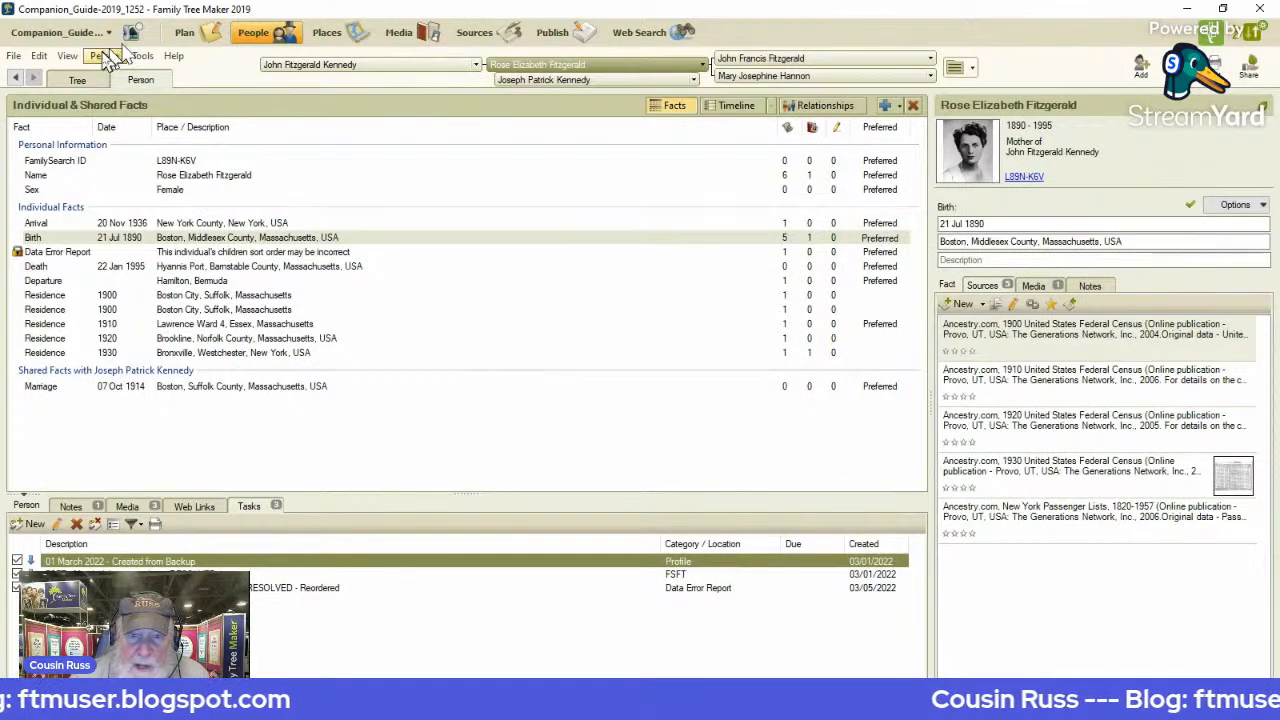
click(82, 80)
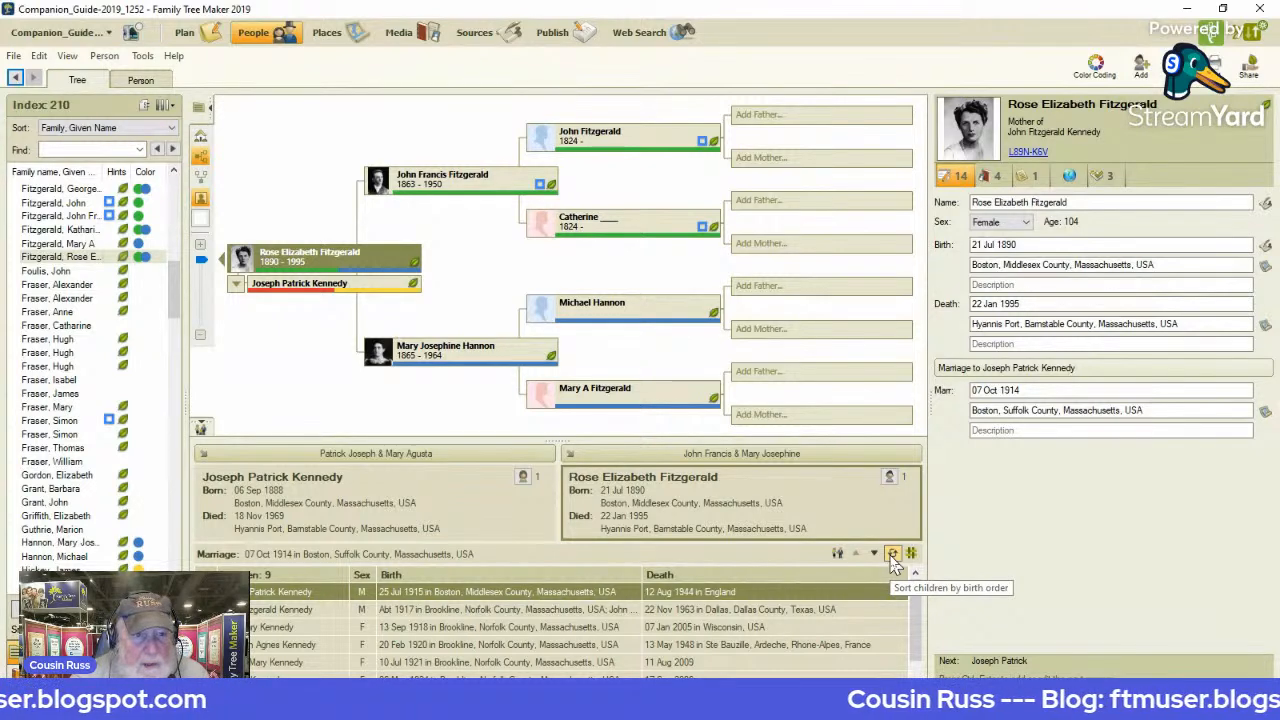
Step: Delete the Data Error Report fact about the children's sort order from Rose Elizabeth Fitzgerald's individual facts
click(138, 84)
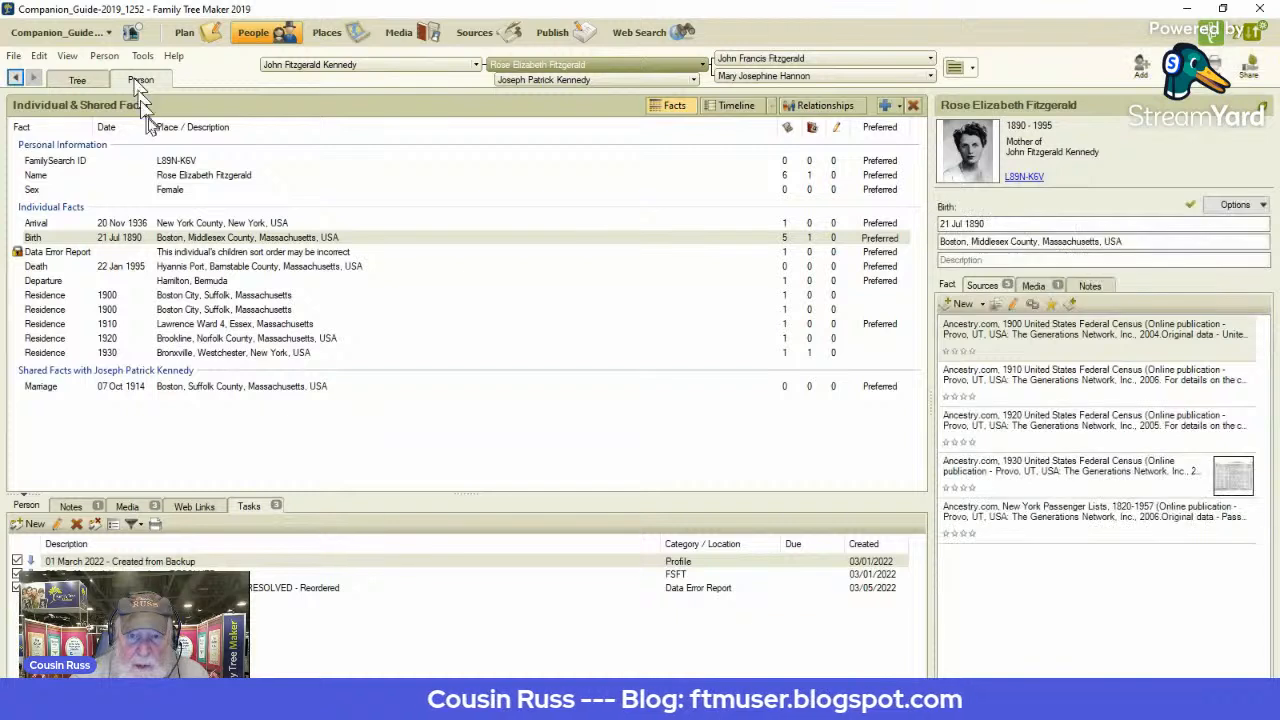
click(208, 256)
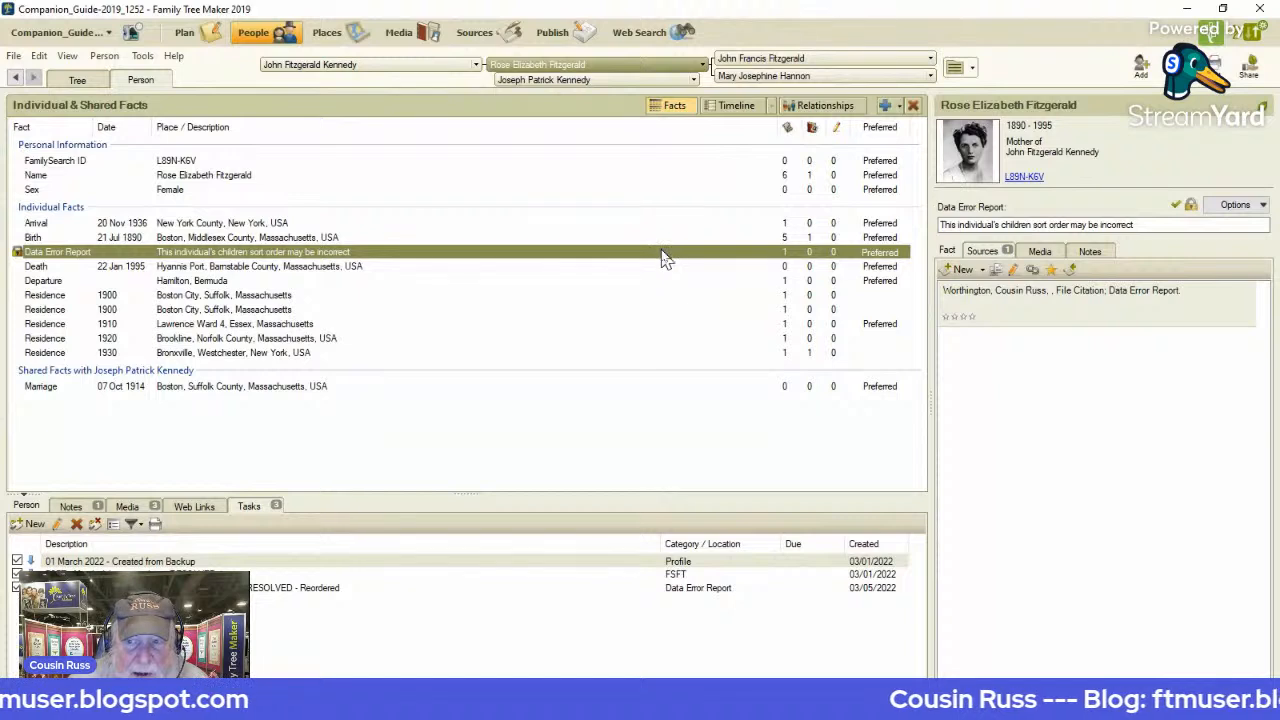
right_click(664, 257)
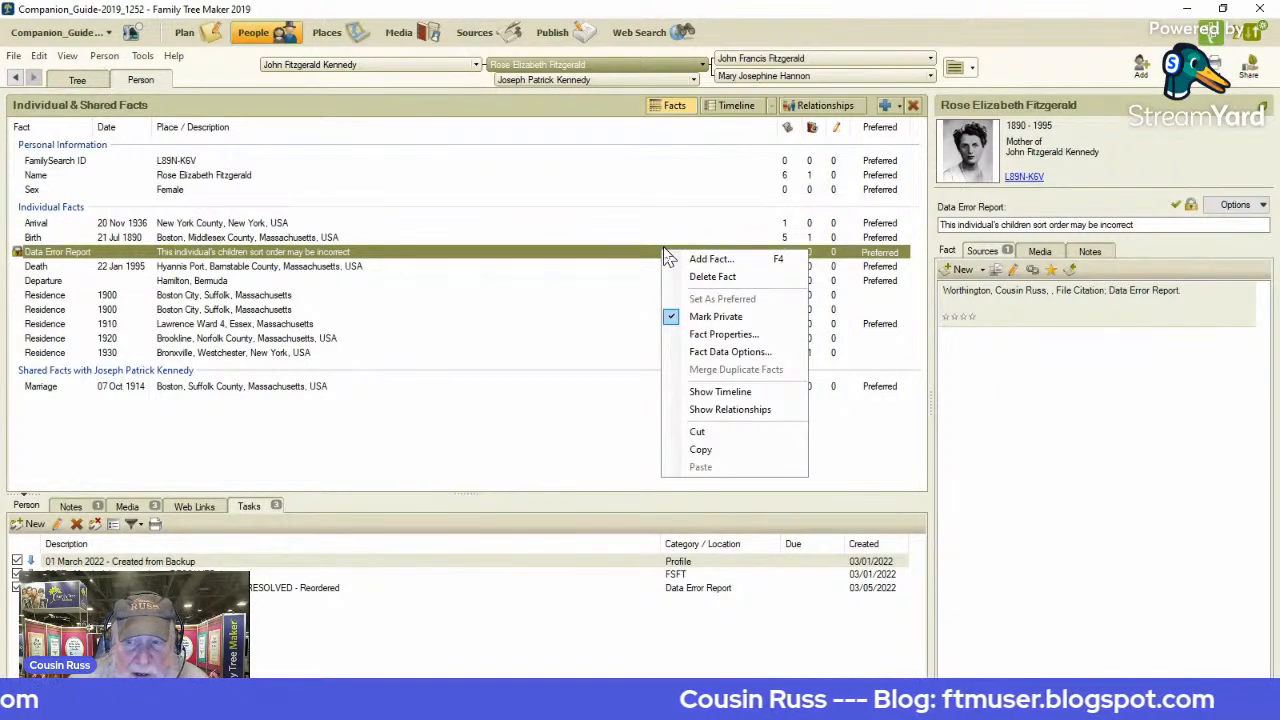
click(712, 276)
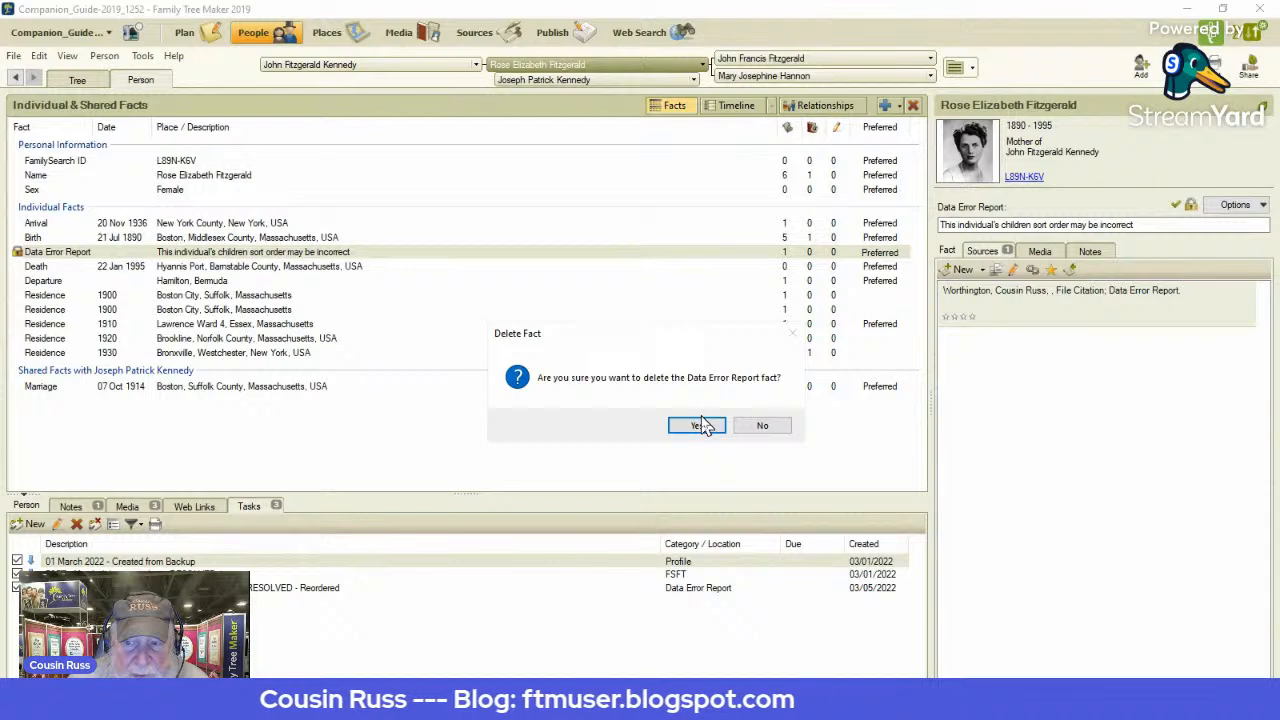
click(698, 426)
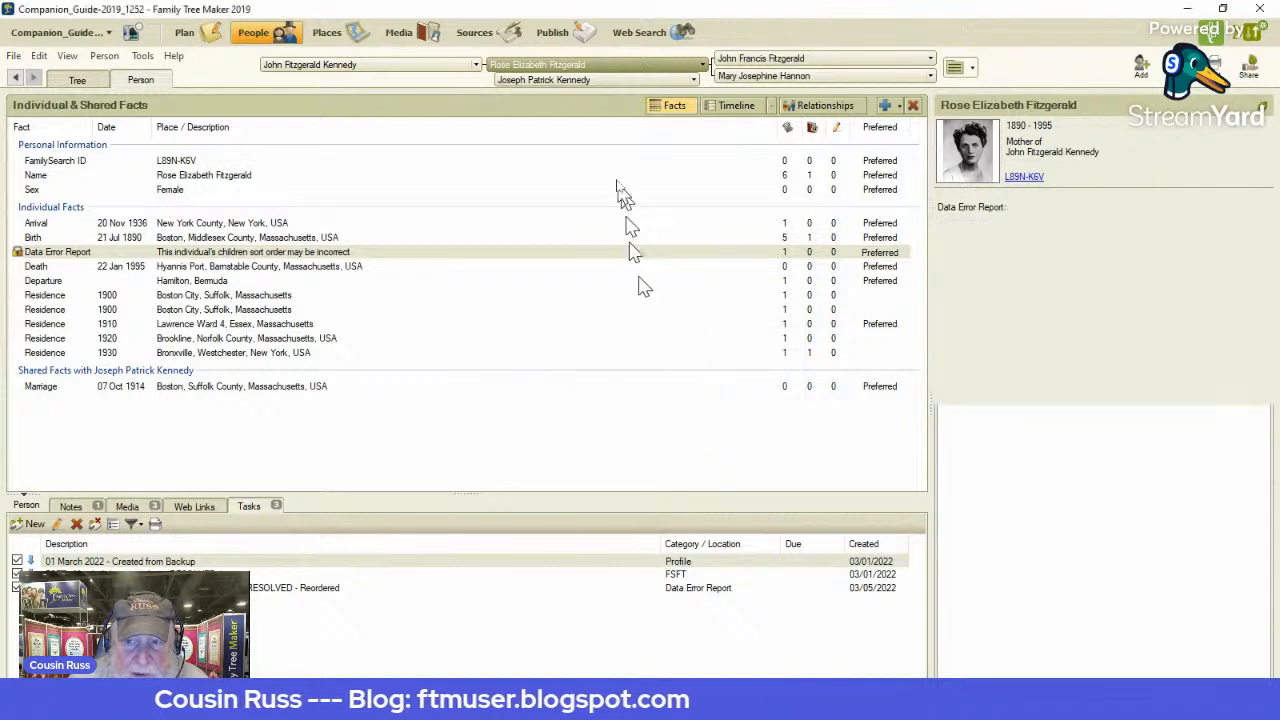
Step: Open the record of her spouse, Joseph Patrick Kennedy, and delete his Data Error Report fact about the children's sort order
click(553, 86)
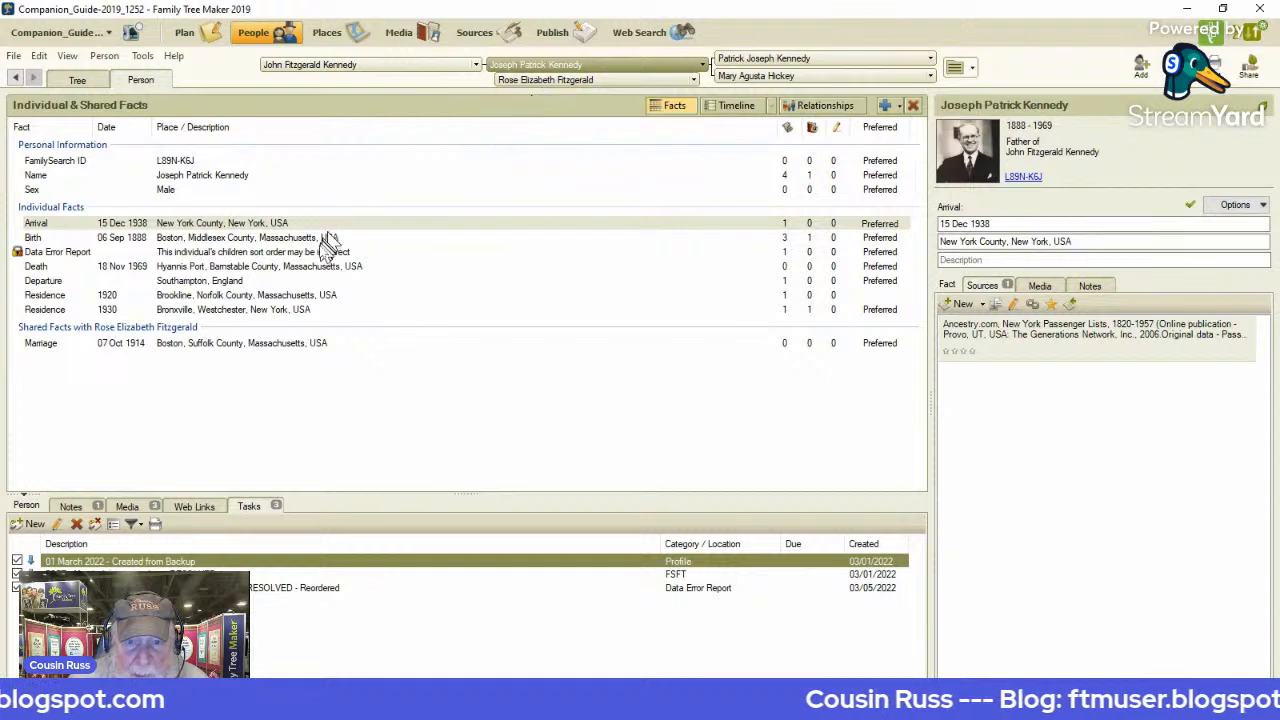
click(316, 254)
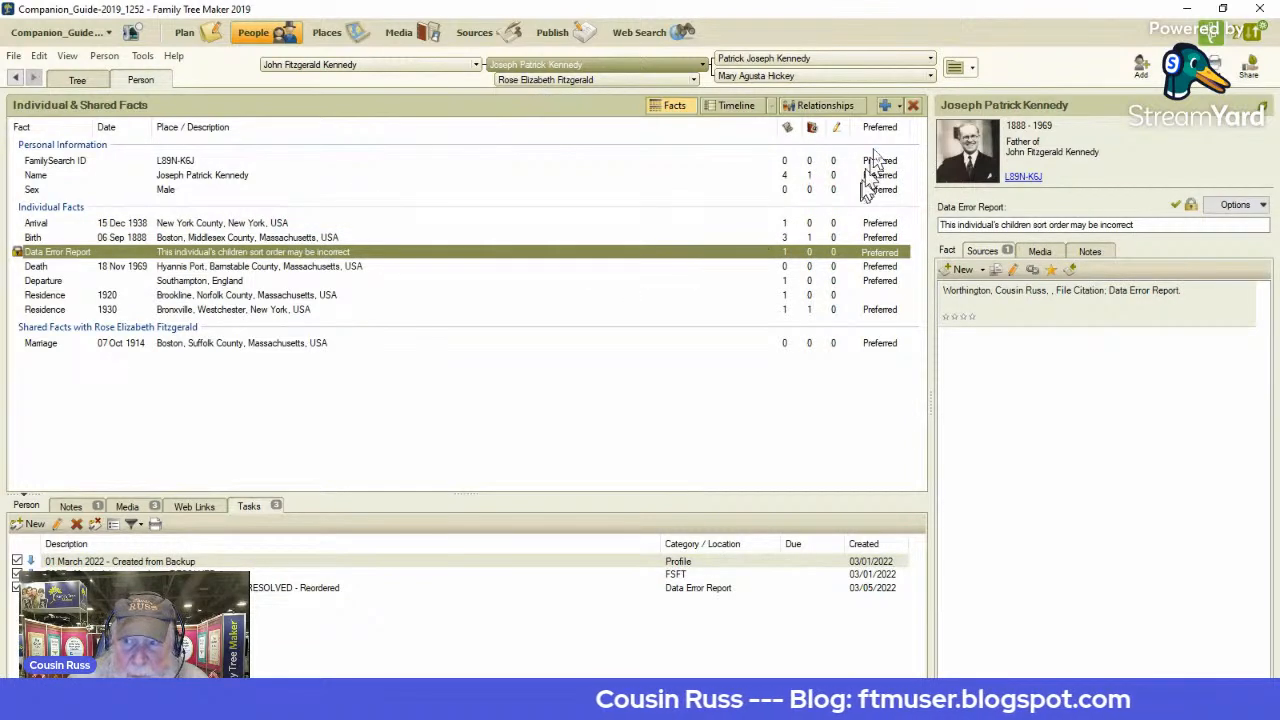
click(913, 106)
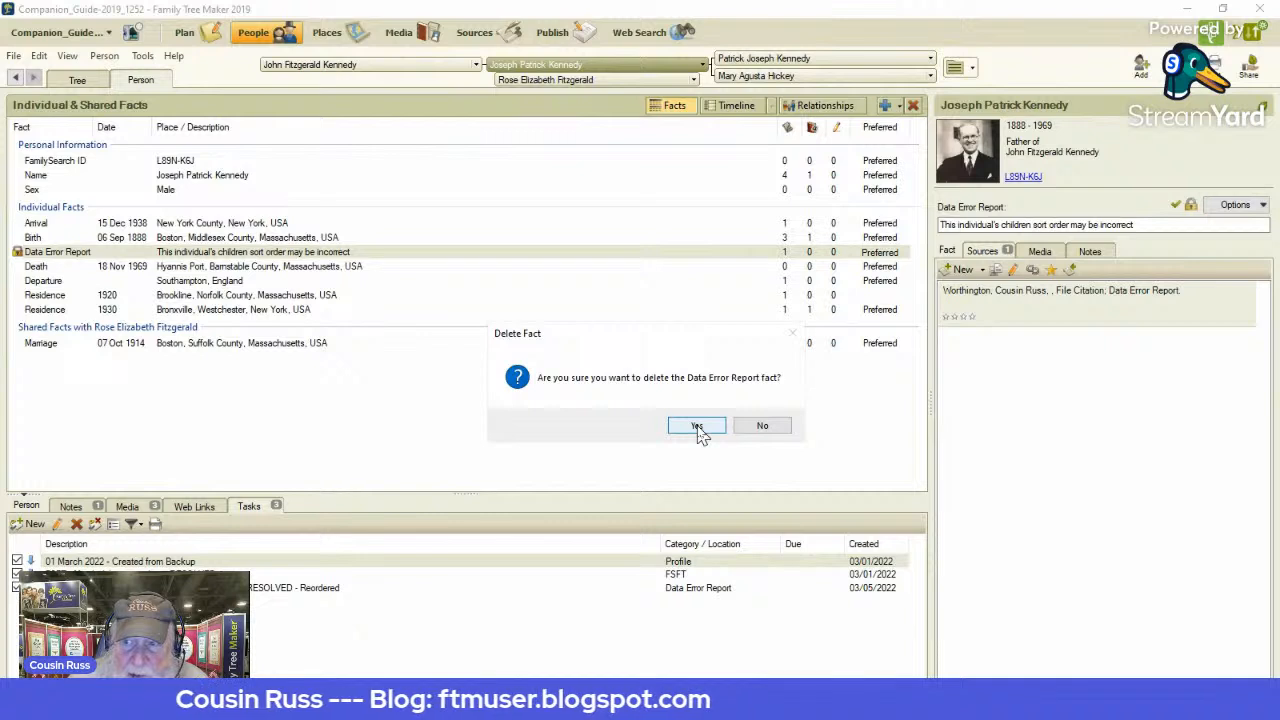
click(697, 423)
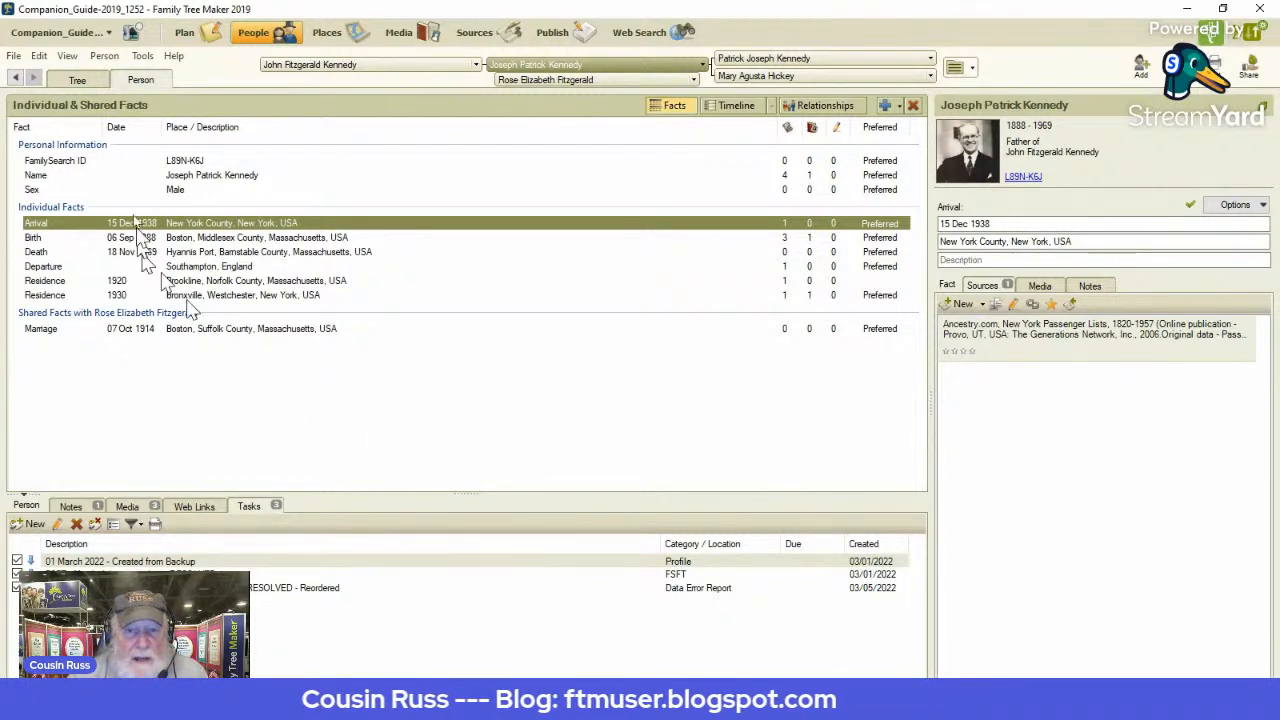
Step: Go from the sort-order task of Joseph Patrick Kennedy's mother to her record and show her family in the tree view
click(186, 33)
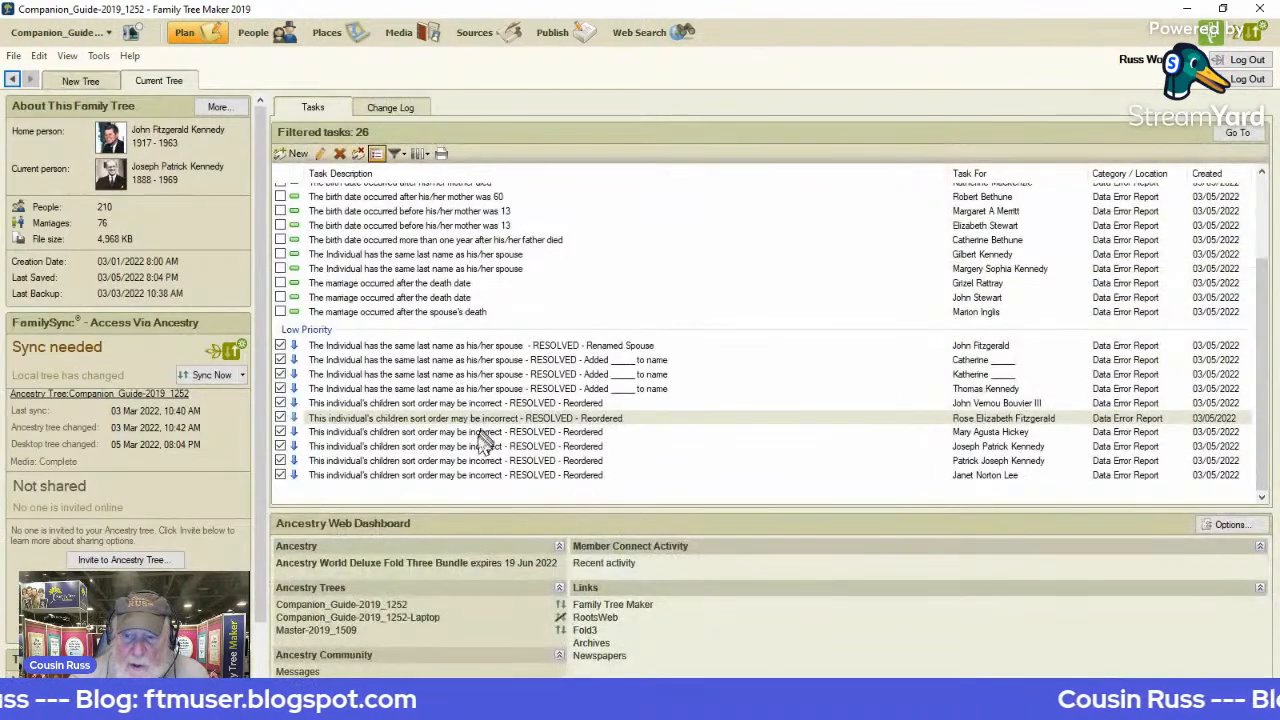
click(490, 434)
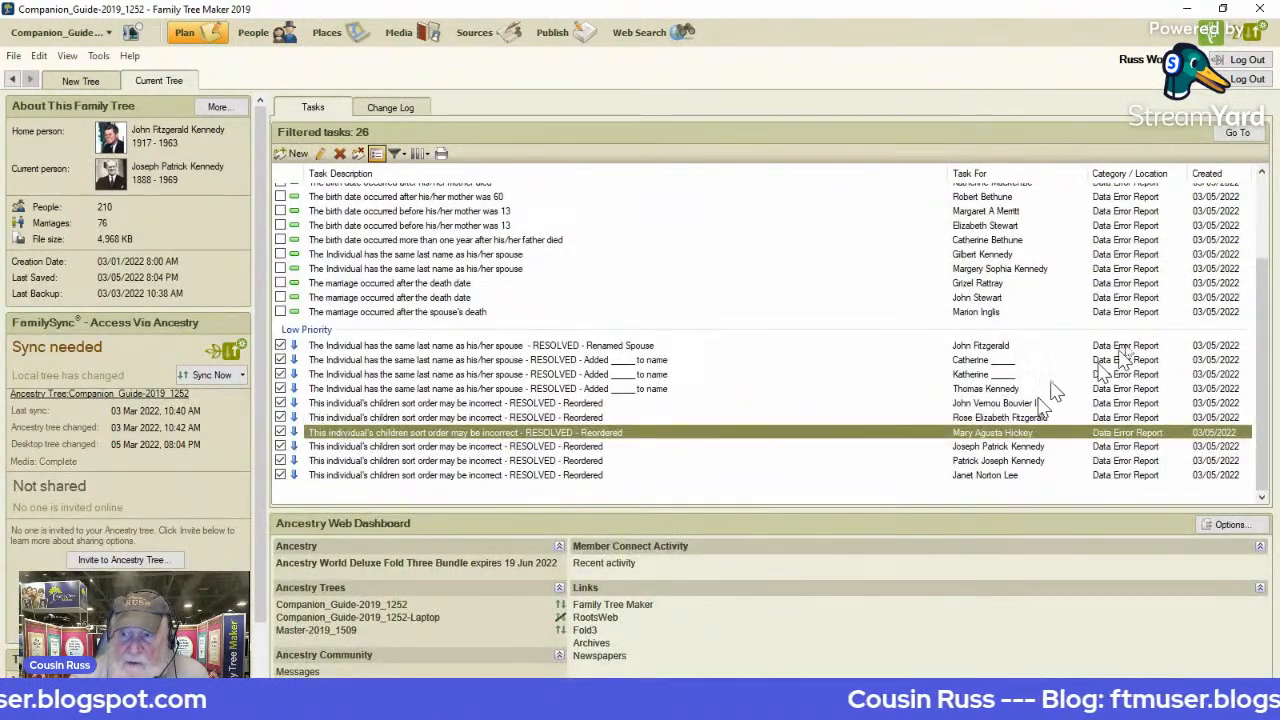
click(1237, 133)
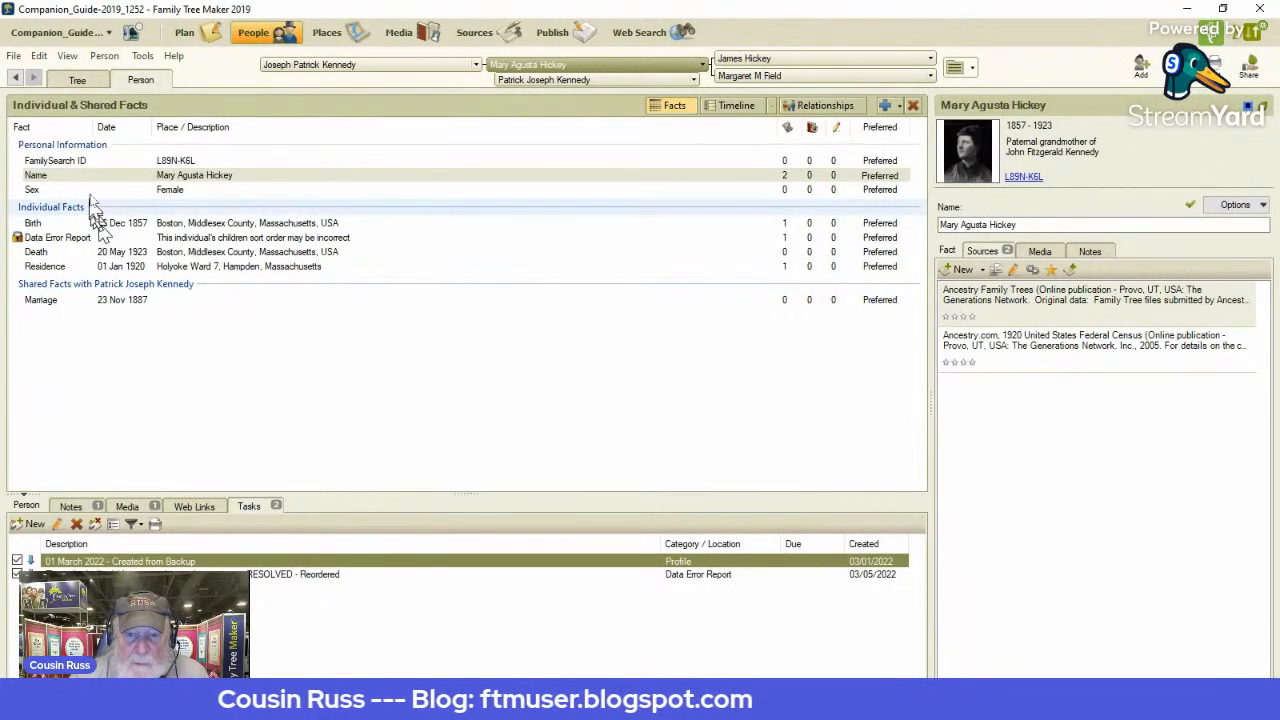
click(84, 84)
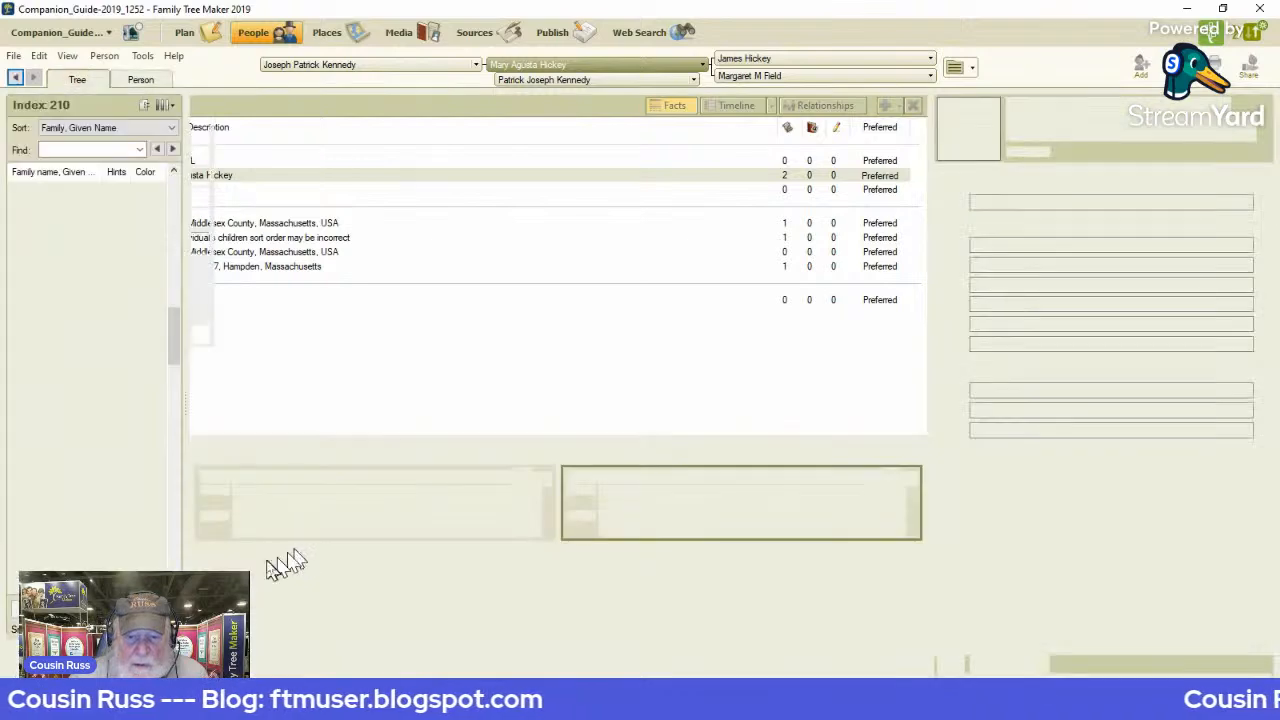
Step: Delete the Data Error Report fact about the children's sort order from the individual facts of Joseph Patrick Kennedy's mother
click(155, 85)
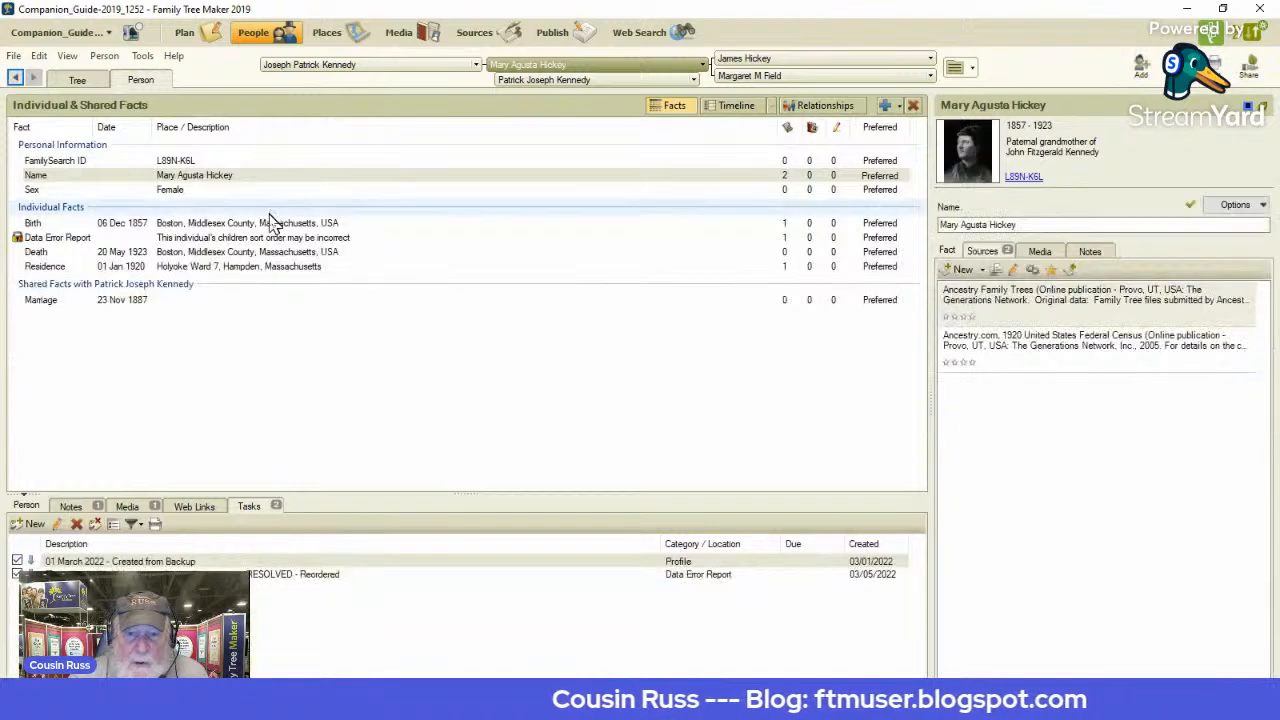
right_click(268, 239)
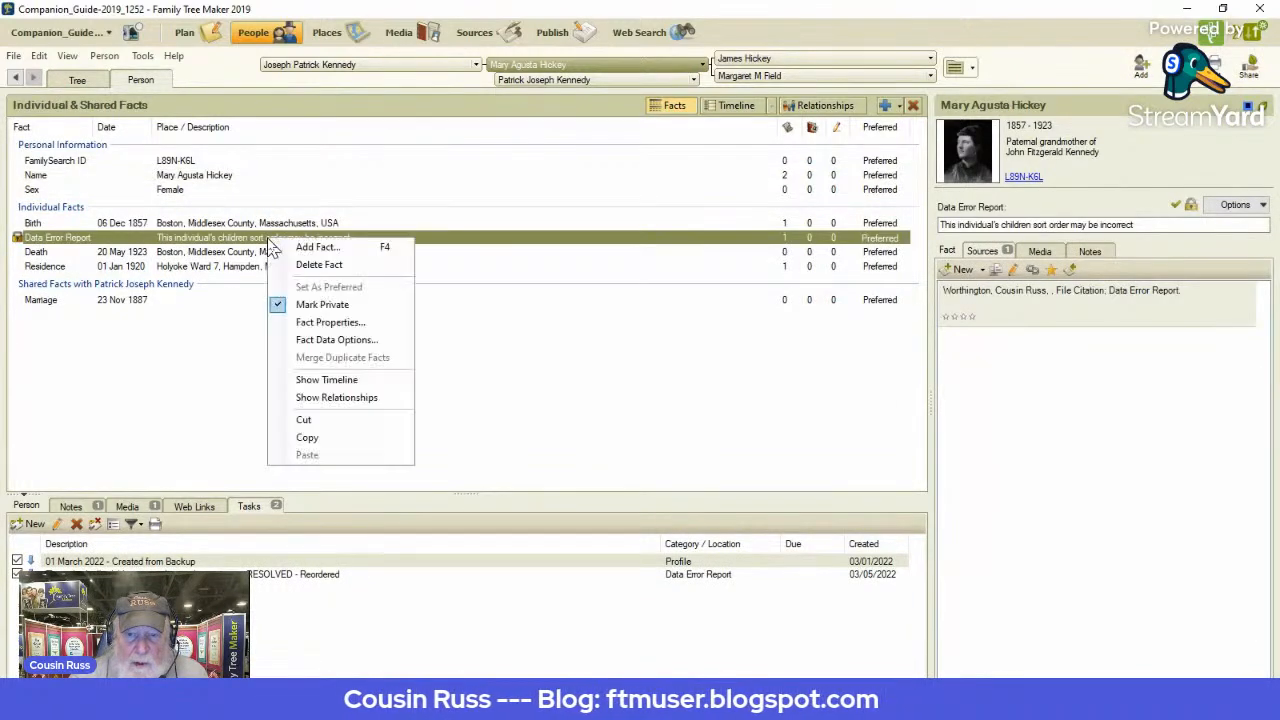
click(320, 266)
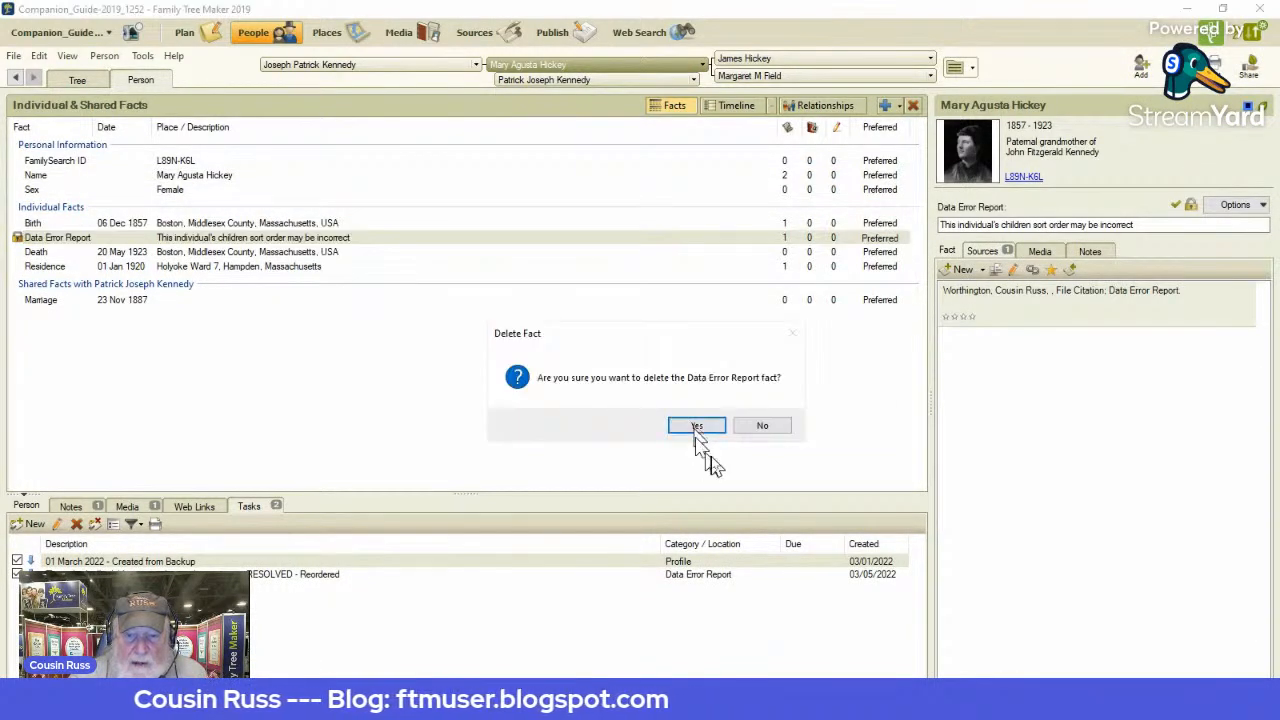
click(698, 427)
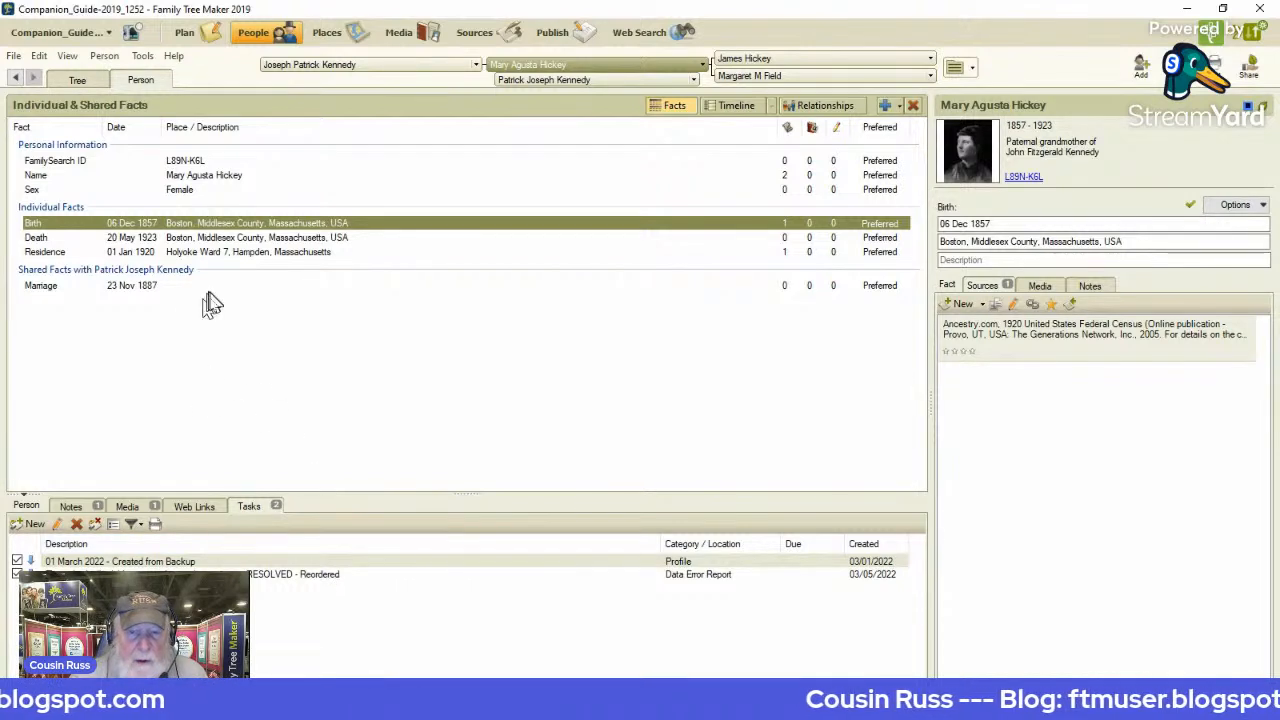
Step: Check Joseph Patrick Kennedy's facts from his sort-order task for a Data Error Report entry and return to the task list
click(186, 36)
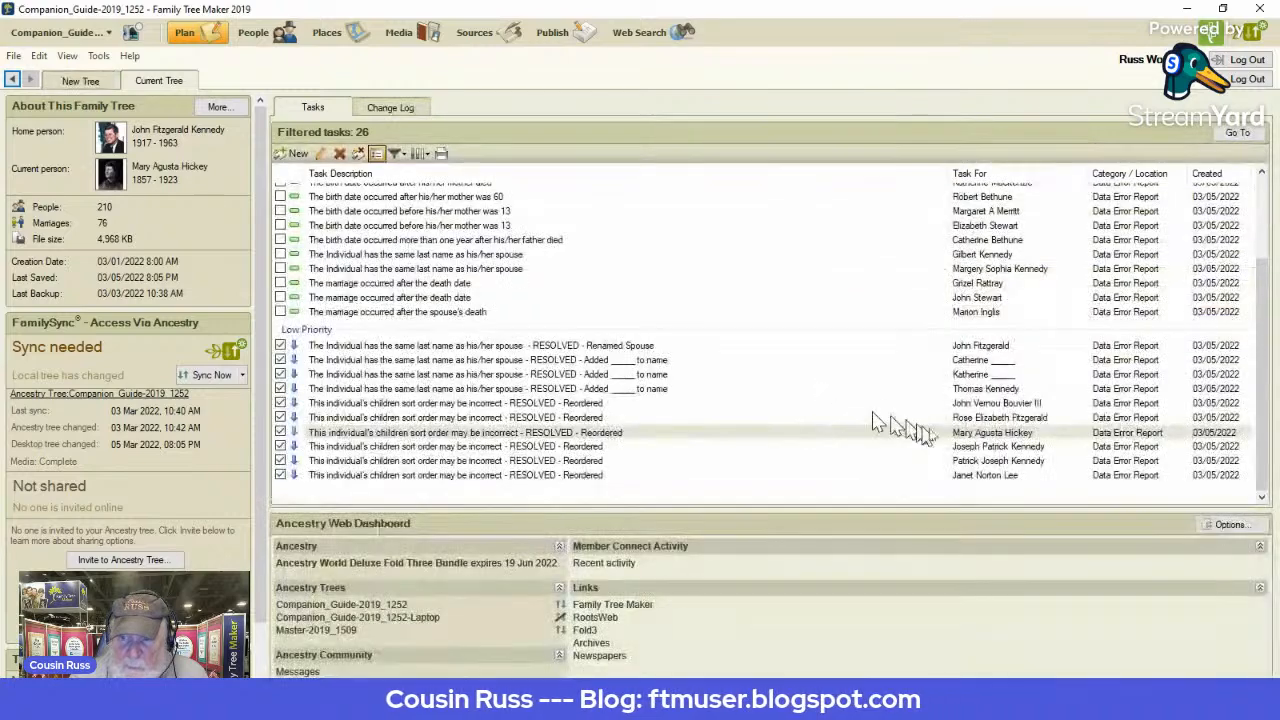
click(1238, 136)
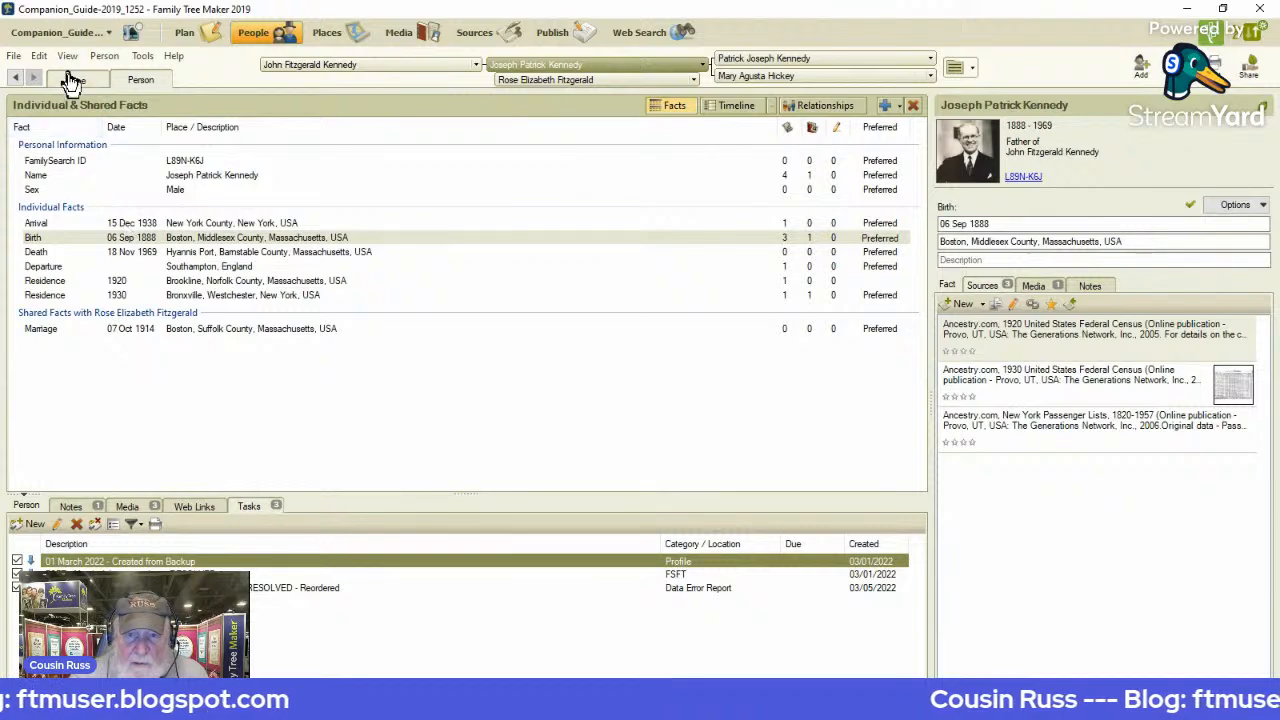
click(186, 36)
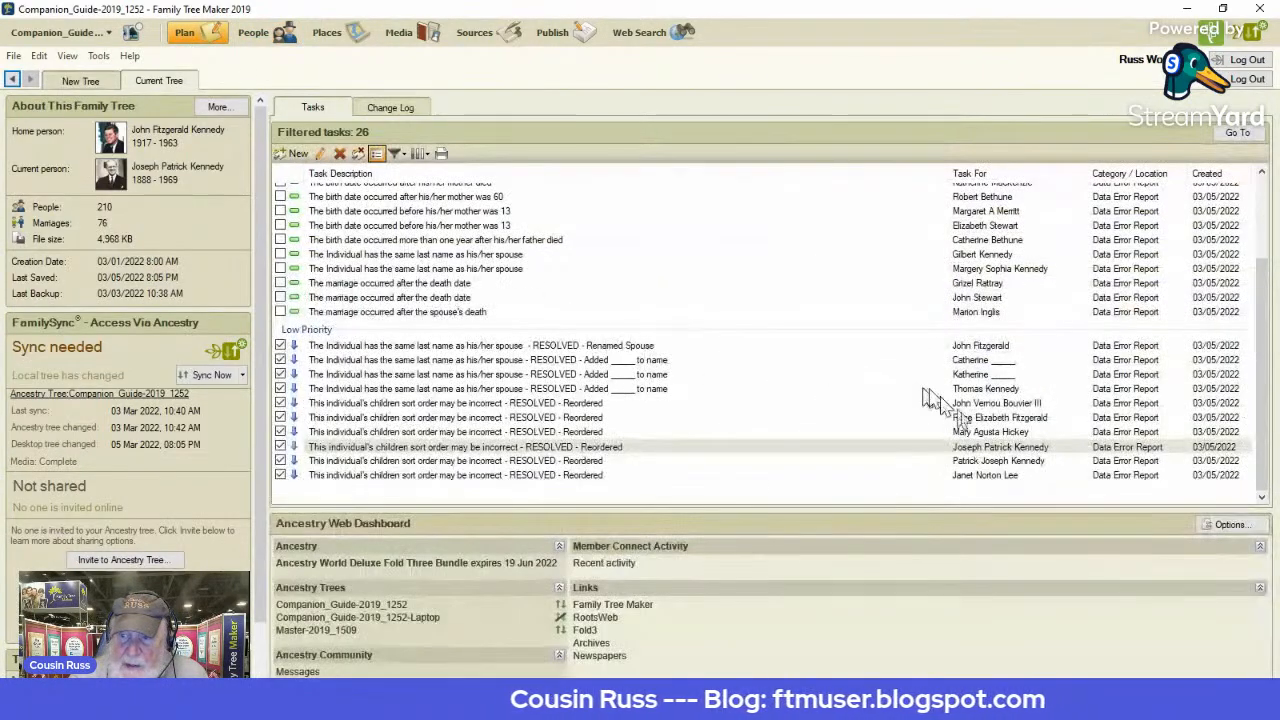
Step: Delete the sort-order Data Error Report fact from Patrick Joseph Kennedy, going in from his task, and check his wife's facts for the same entry
click(1048, 460)
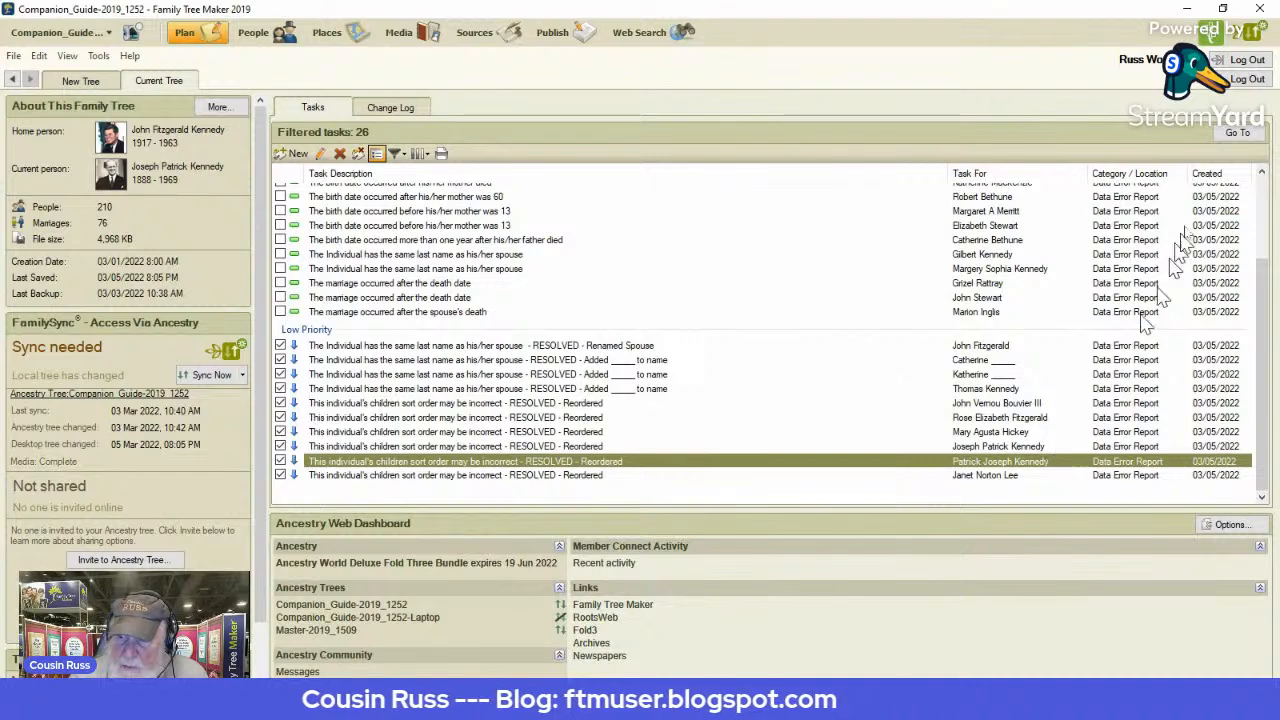
click(1240, 136)
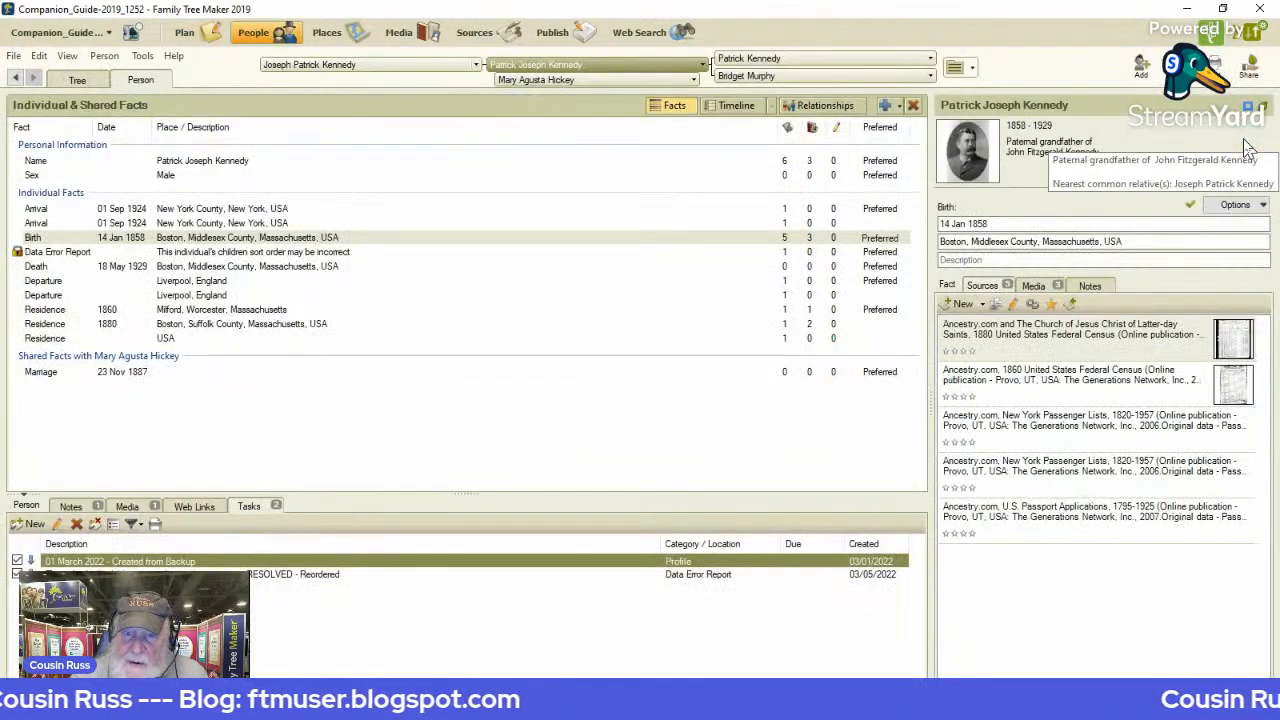
click(383, 256)
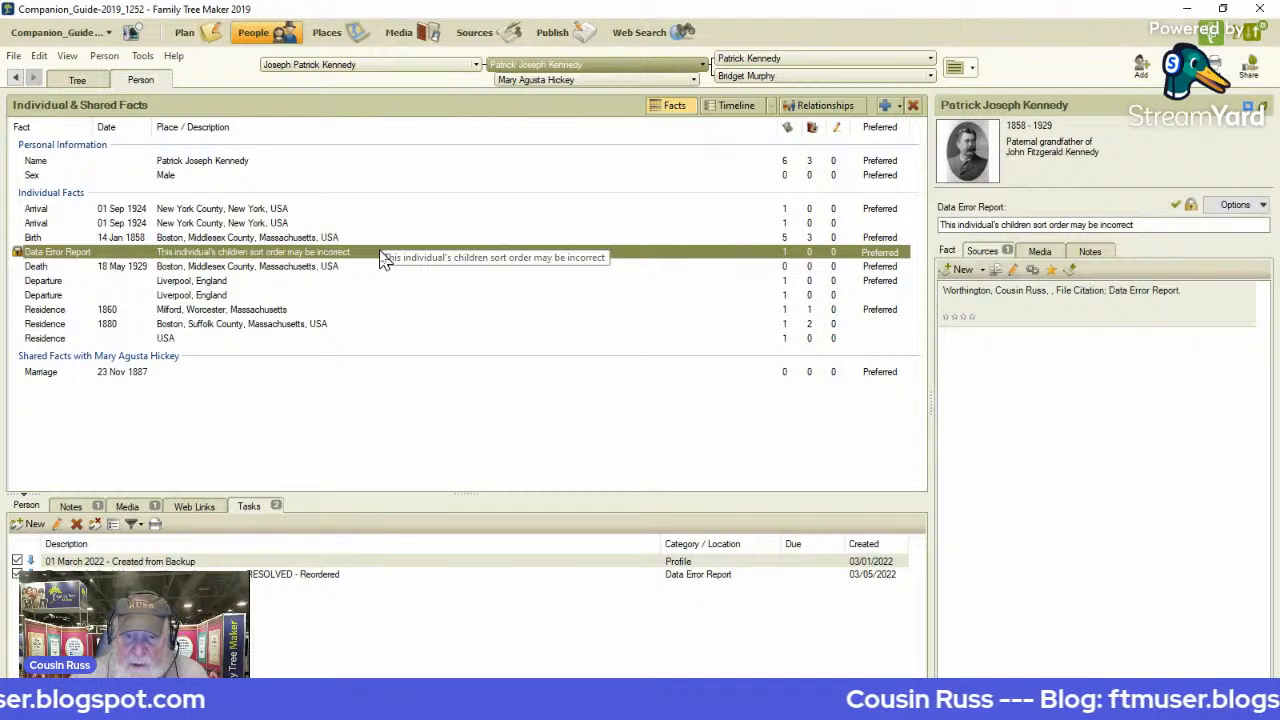
right_click(383, 258)
click(446, 278)
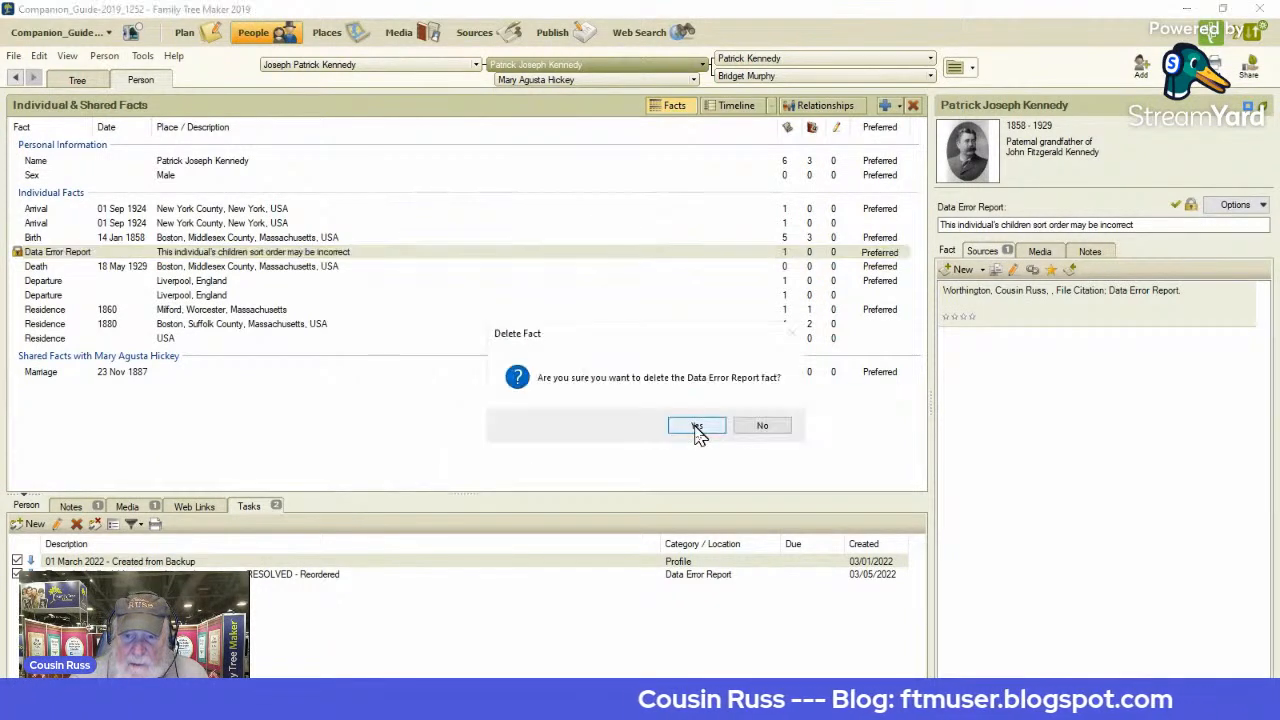
click(697, 427)
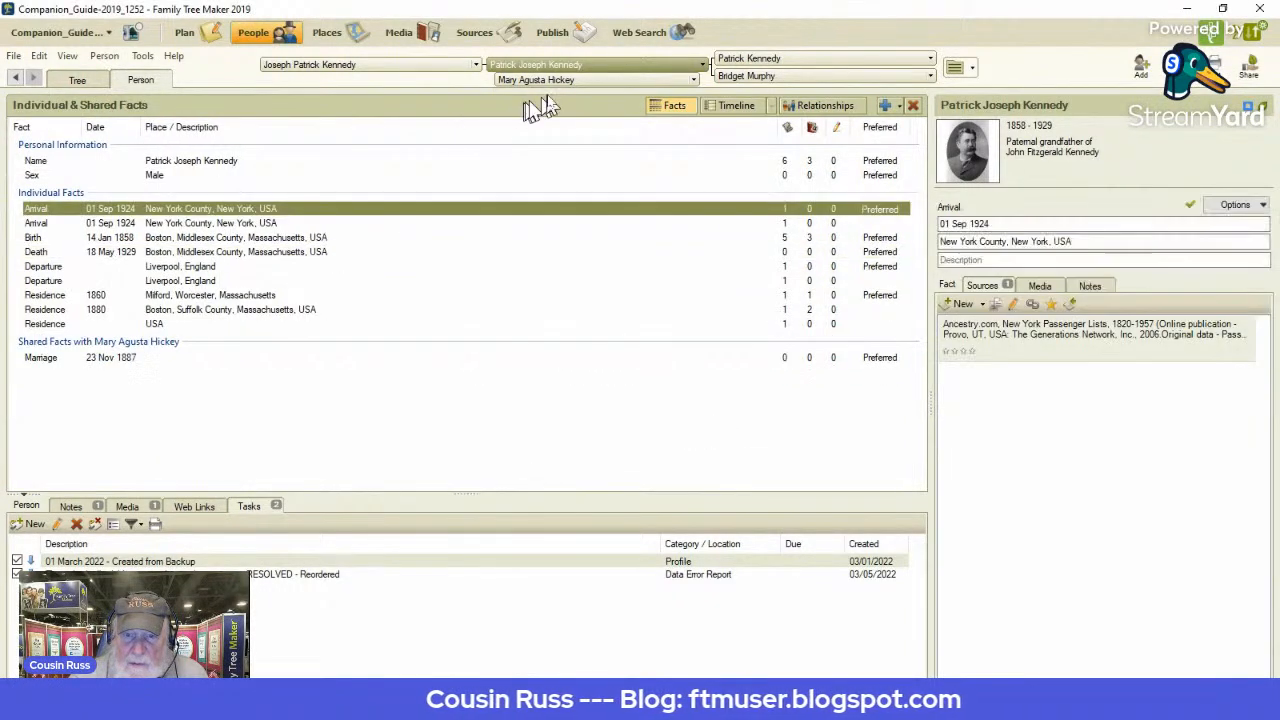
click(560, 80)
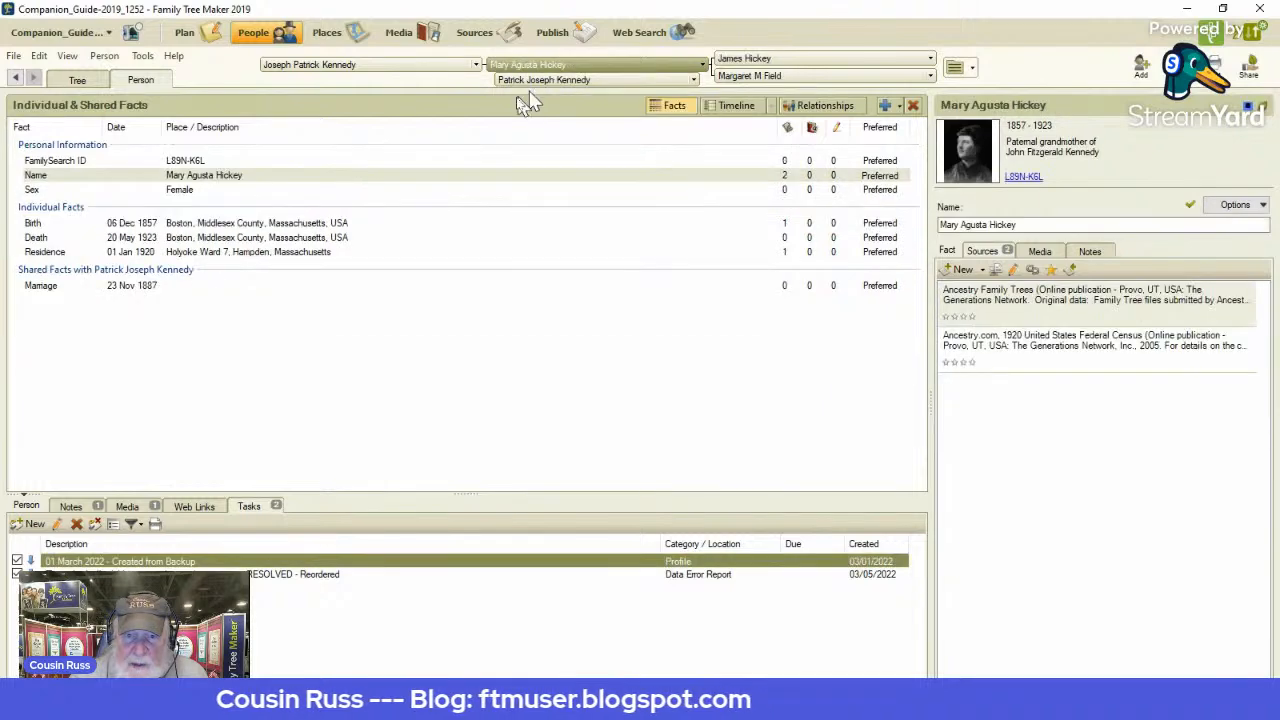
click(190, 38)
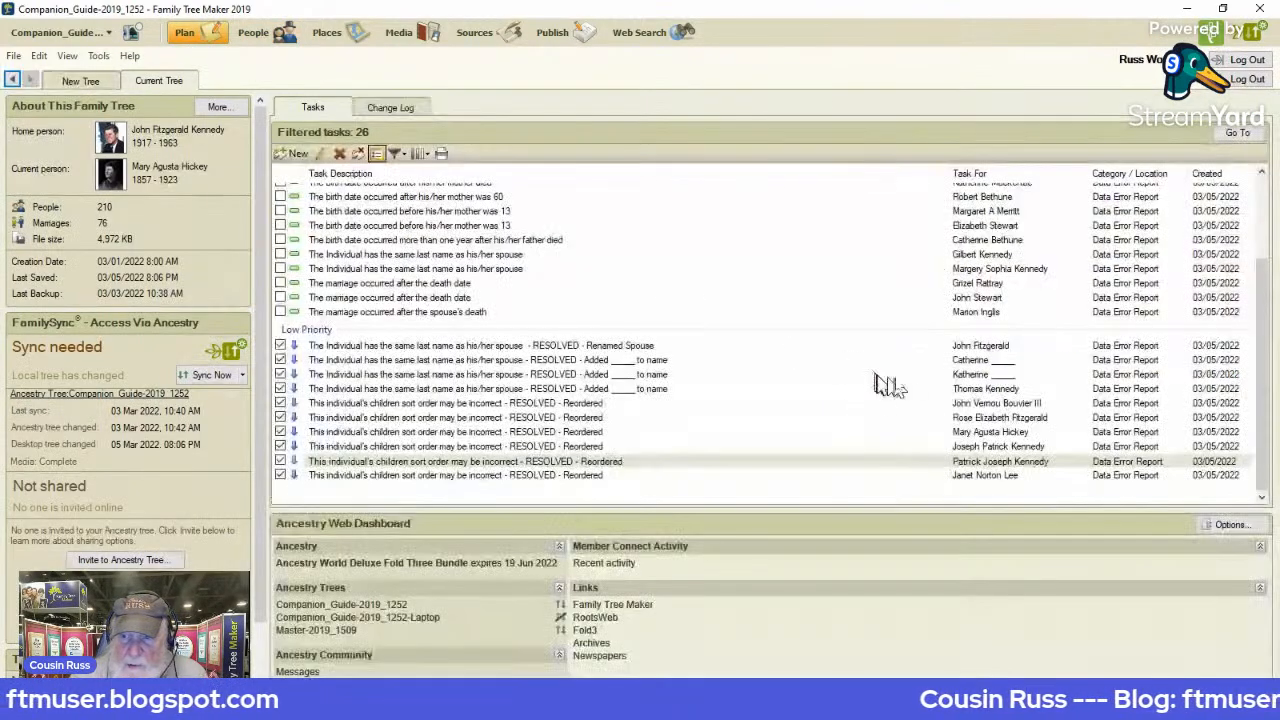
Step: Check the facts of Jacqueline Lee Bouvier's mother from her sort-order task for a Data Error Report entry and return to the task list
click(1008, 478)
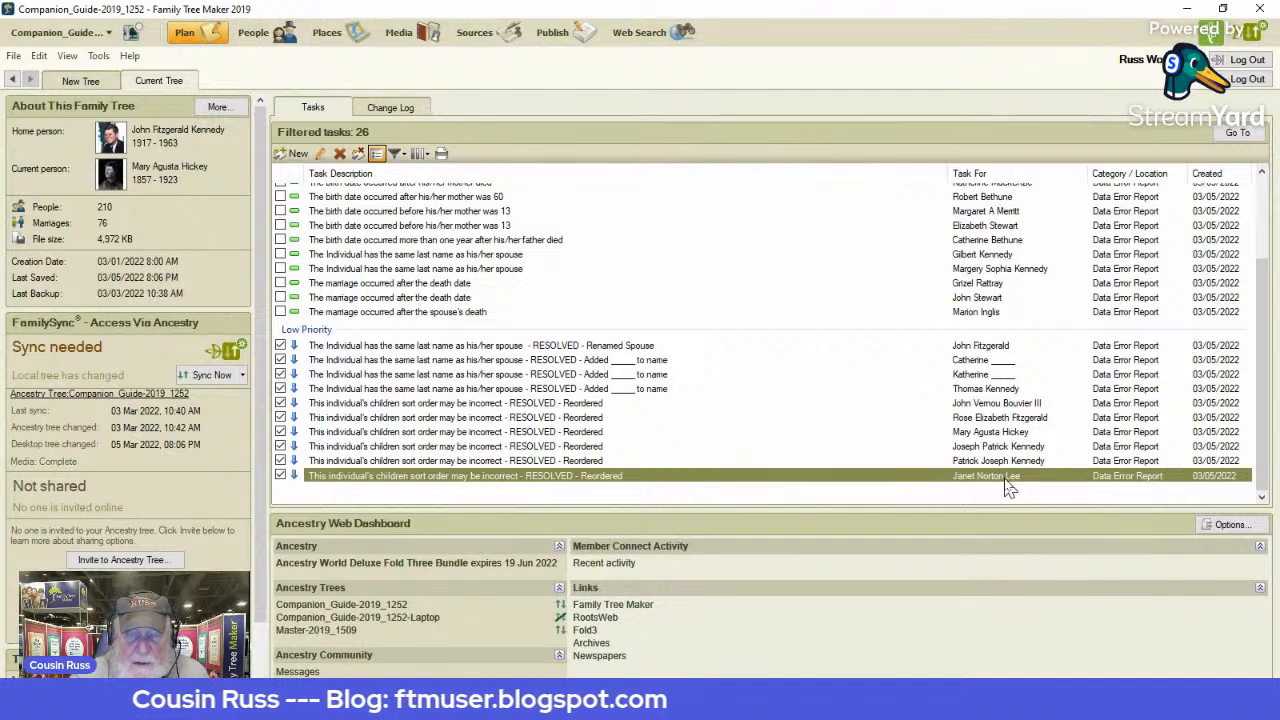
click(1237, 134)
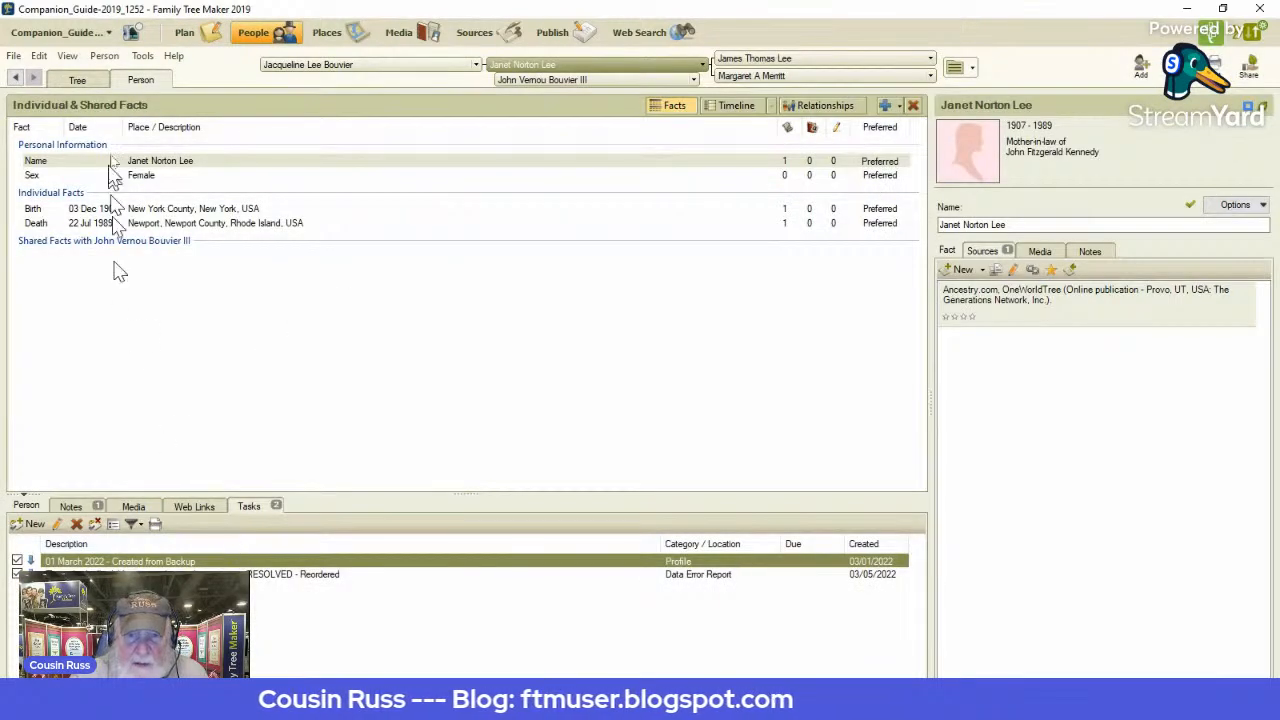
click(196, 42)
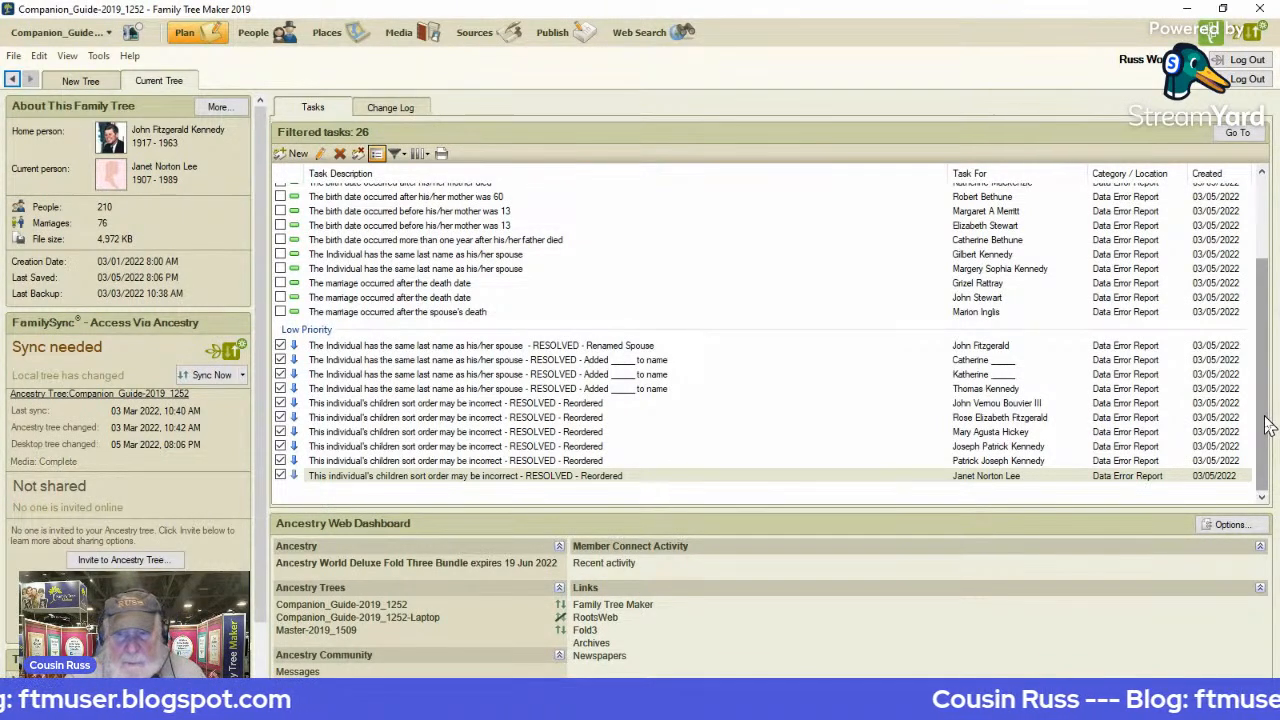
Step: Create a Data Errors Report from the person reports for all individuals and look over the potential errors
click(548, 34)
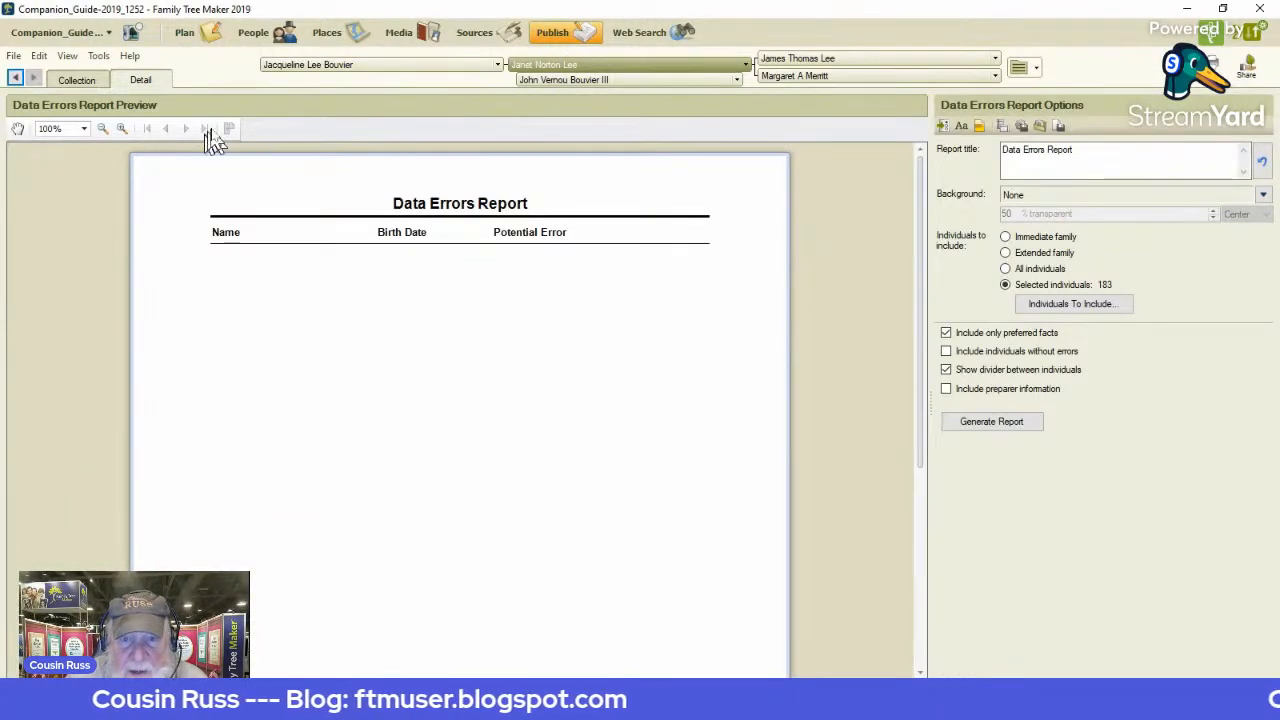
click(82, 80)
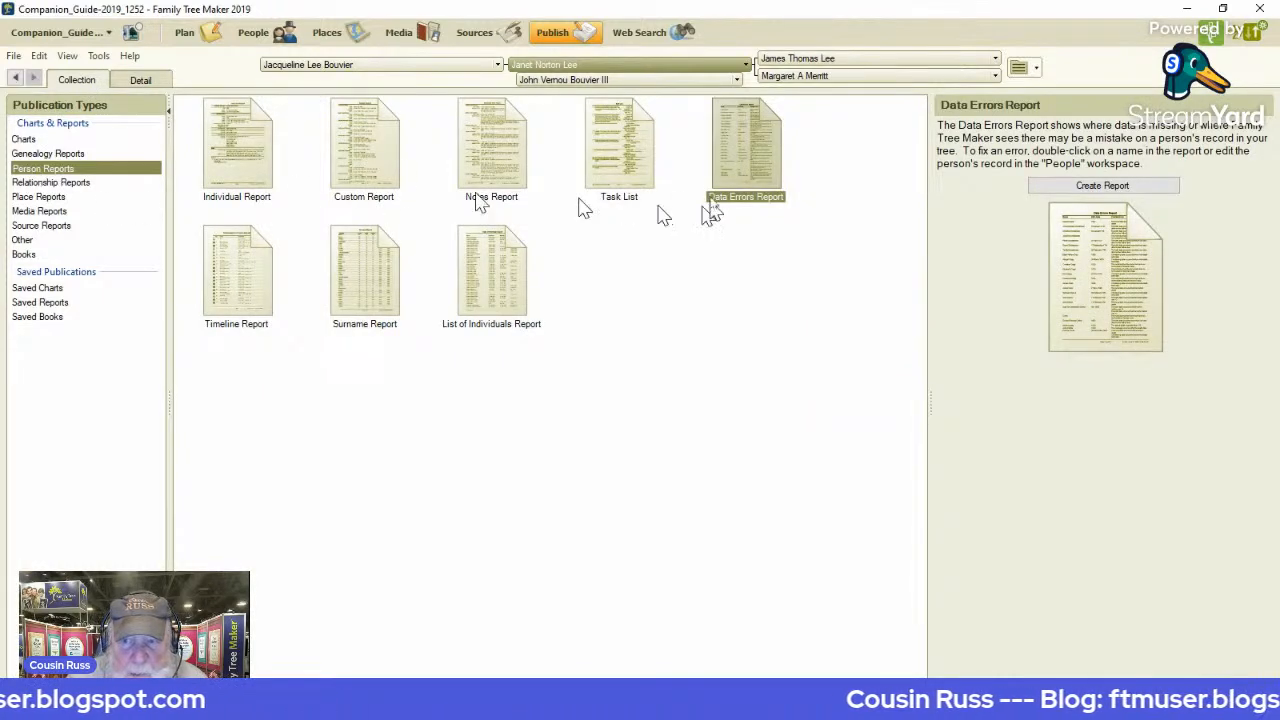
click(1102, 188)
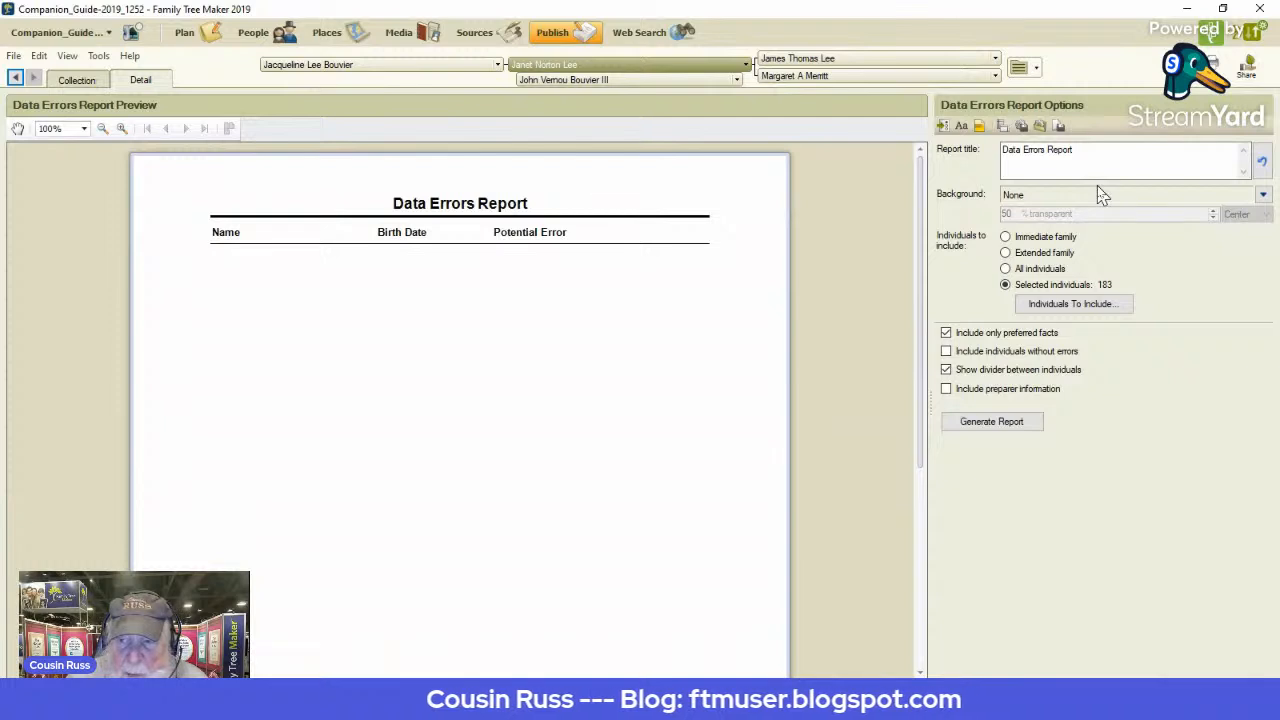
click(1006, 270)
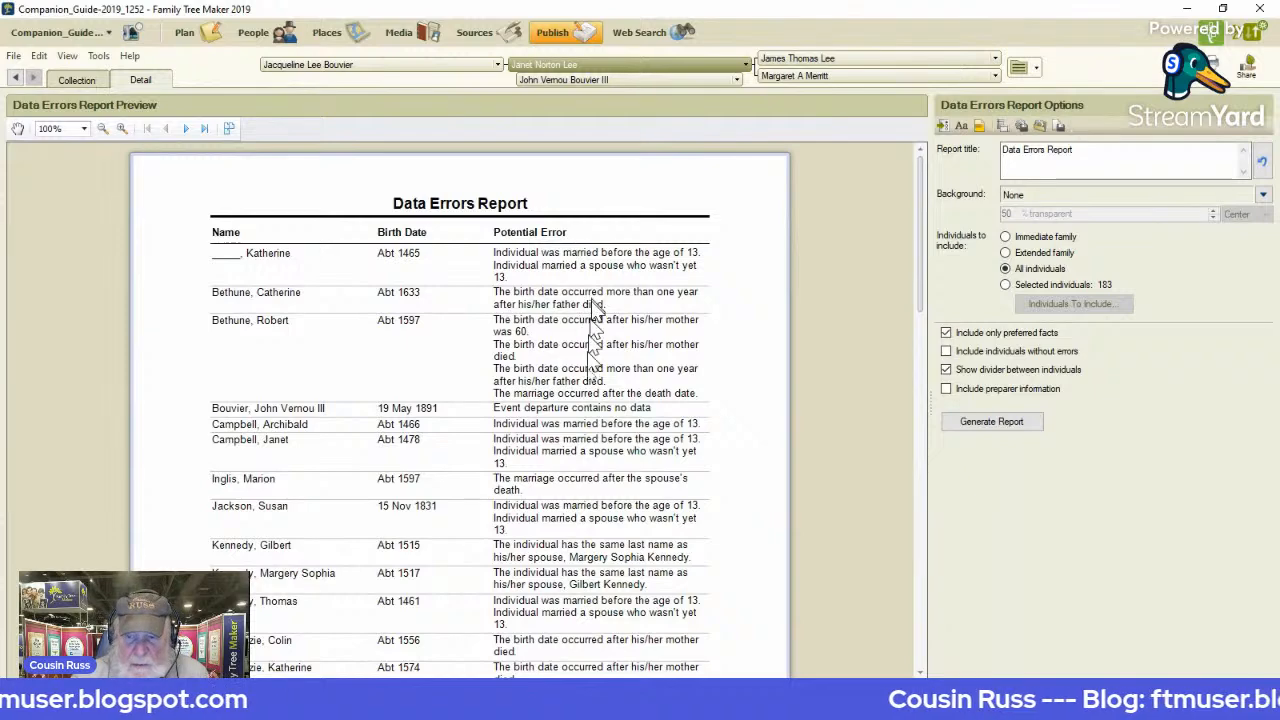
scroll(597, 400, down, 3)
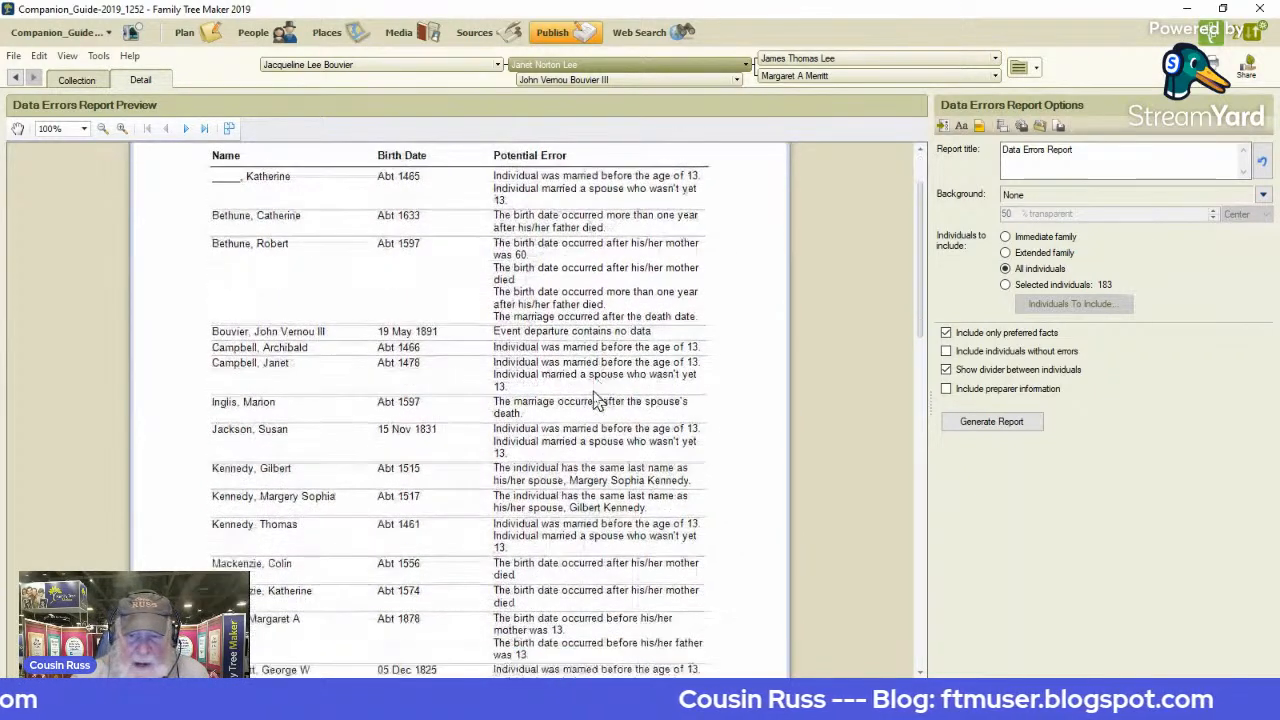
scroll(597, 400, up, 3)
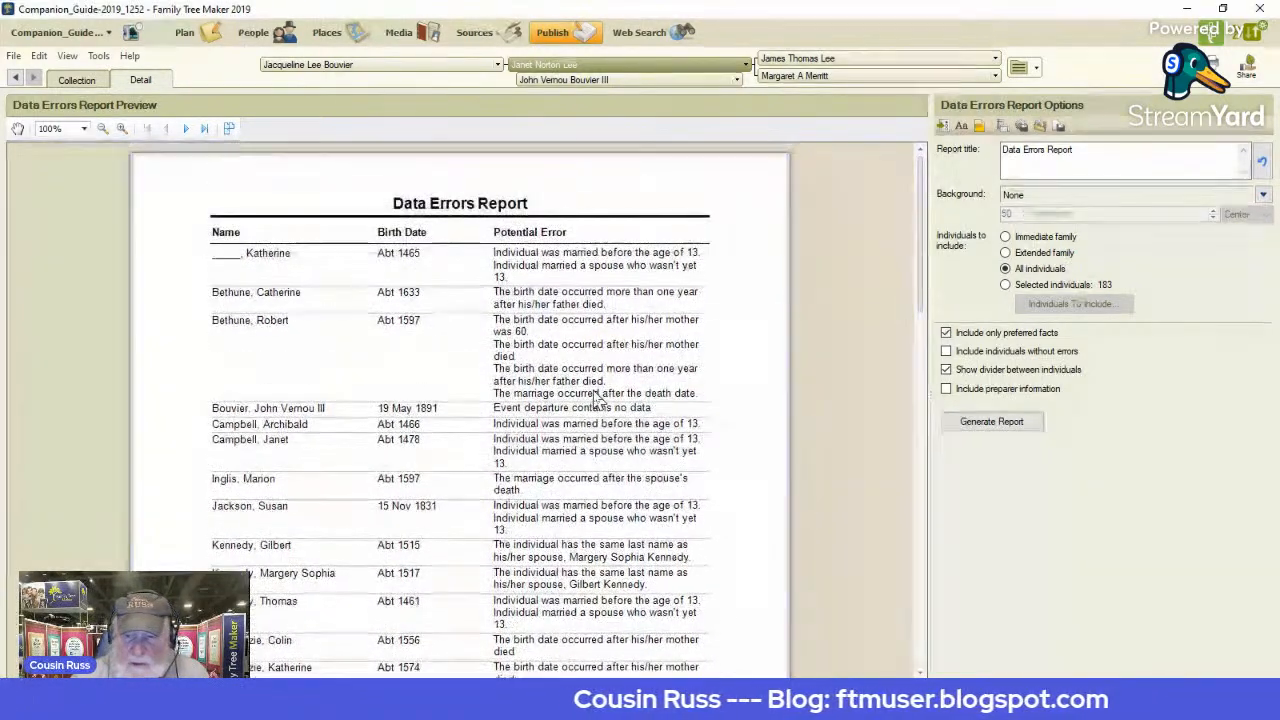
Step: Switch the report to selected individuals and remove every Data Error Report exclusion from its filter, keeping only the condition that includes all persons
click(1006, 285)
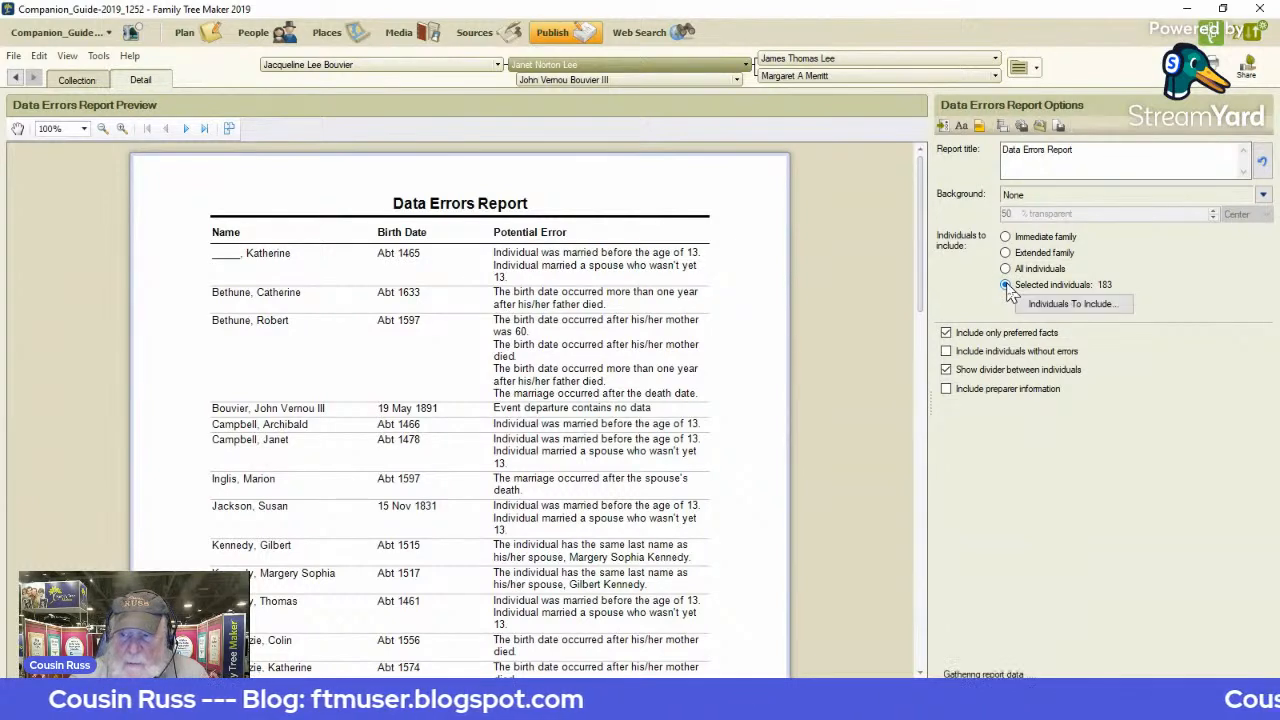
click(1050, 313)
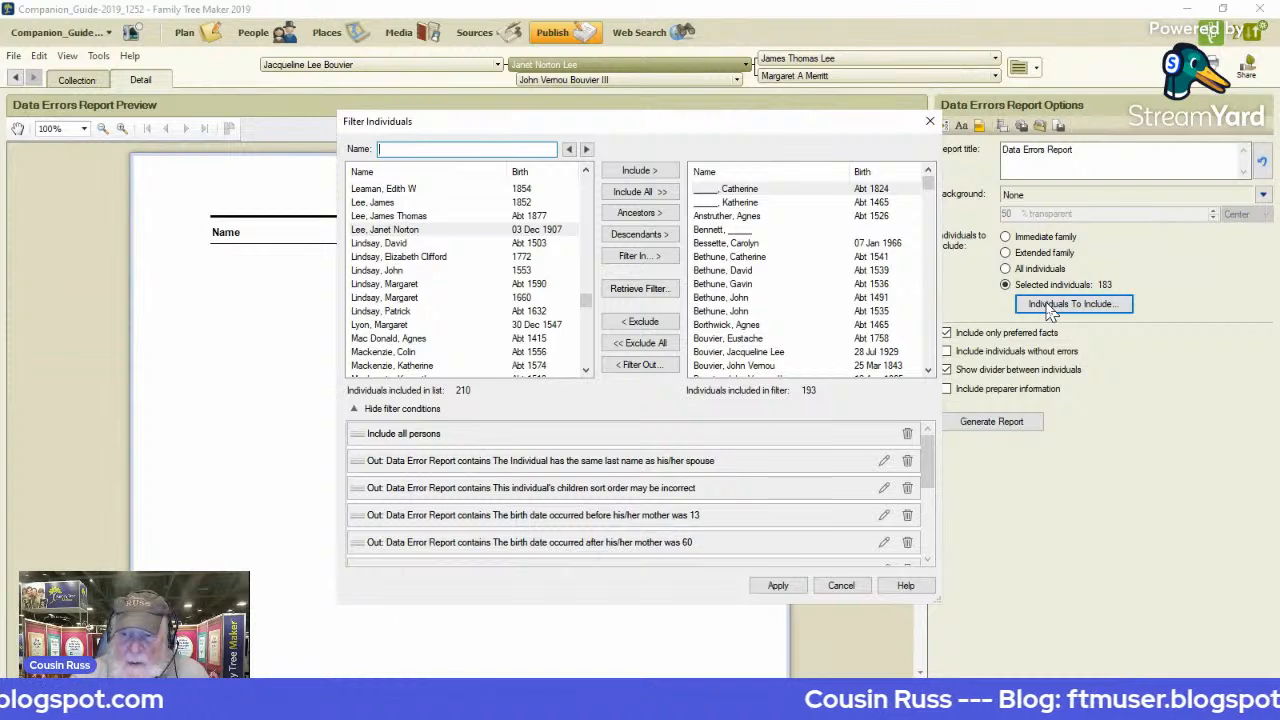
click(907, 462)
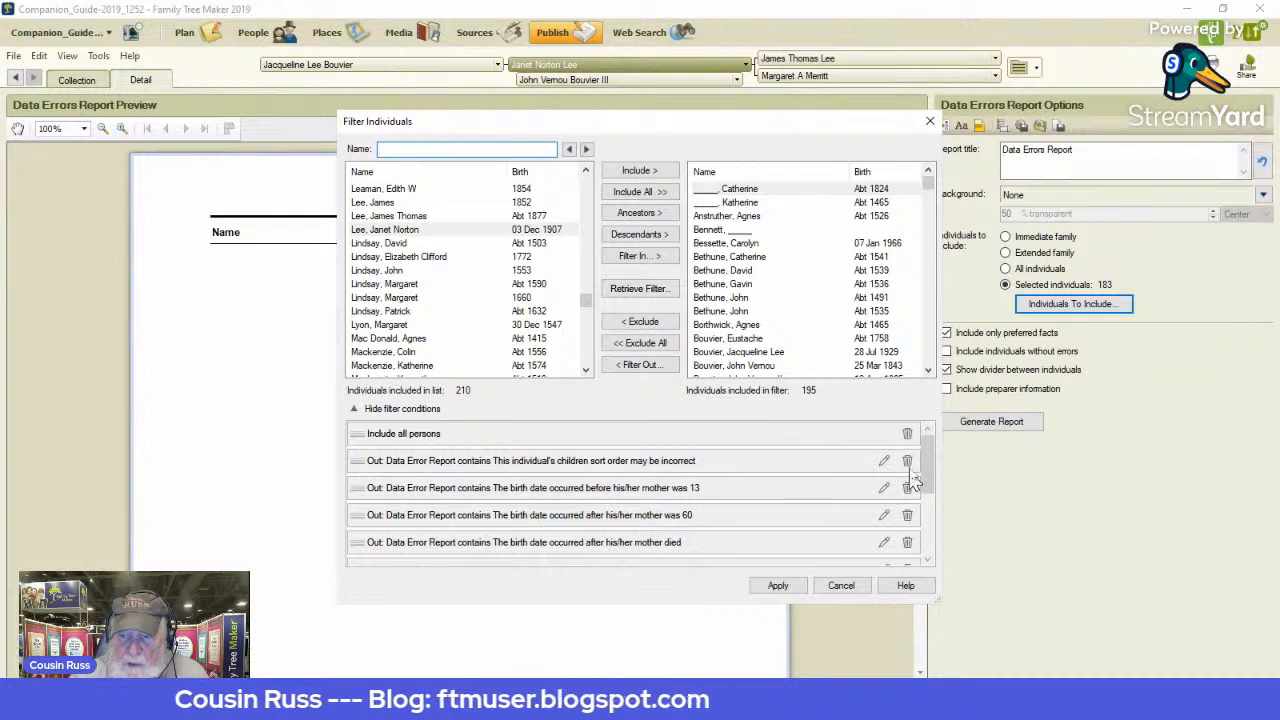
click(910, 465)
click(910, 465)
click(910, 465)
click(910, 465)
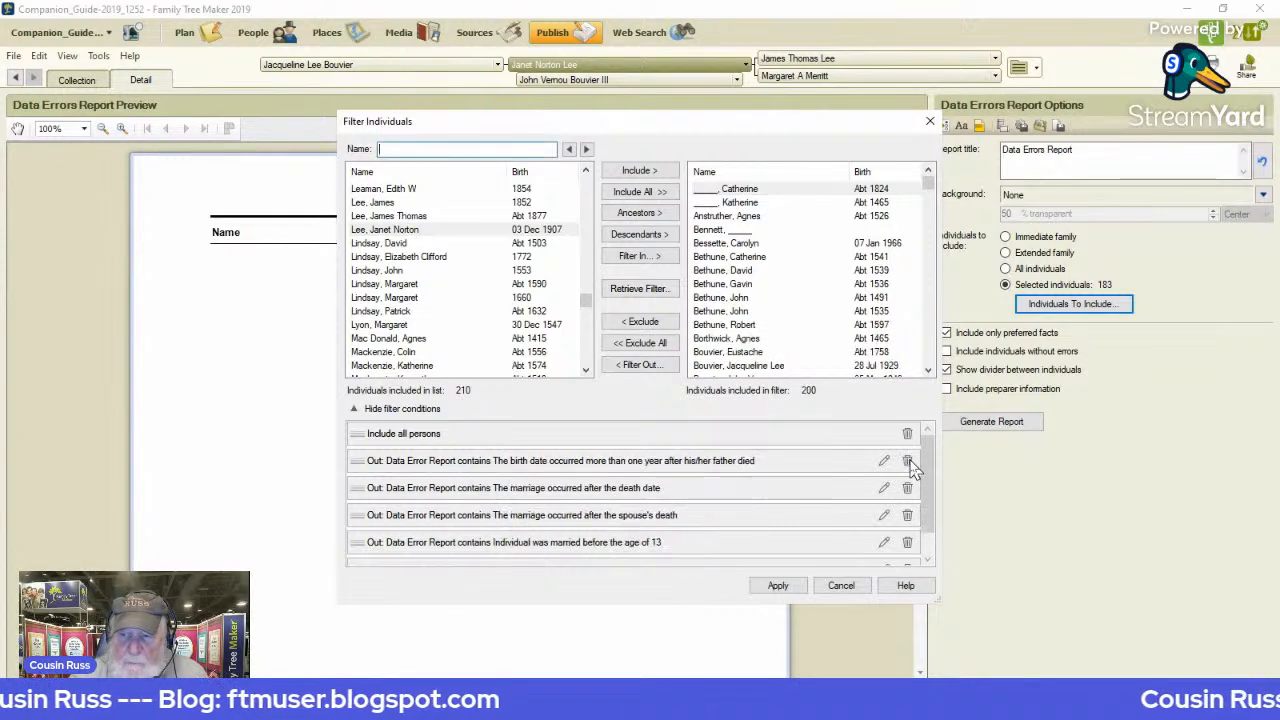
click(910, 465)
click(920, 462)
click(920, 462)
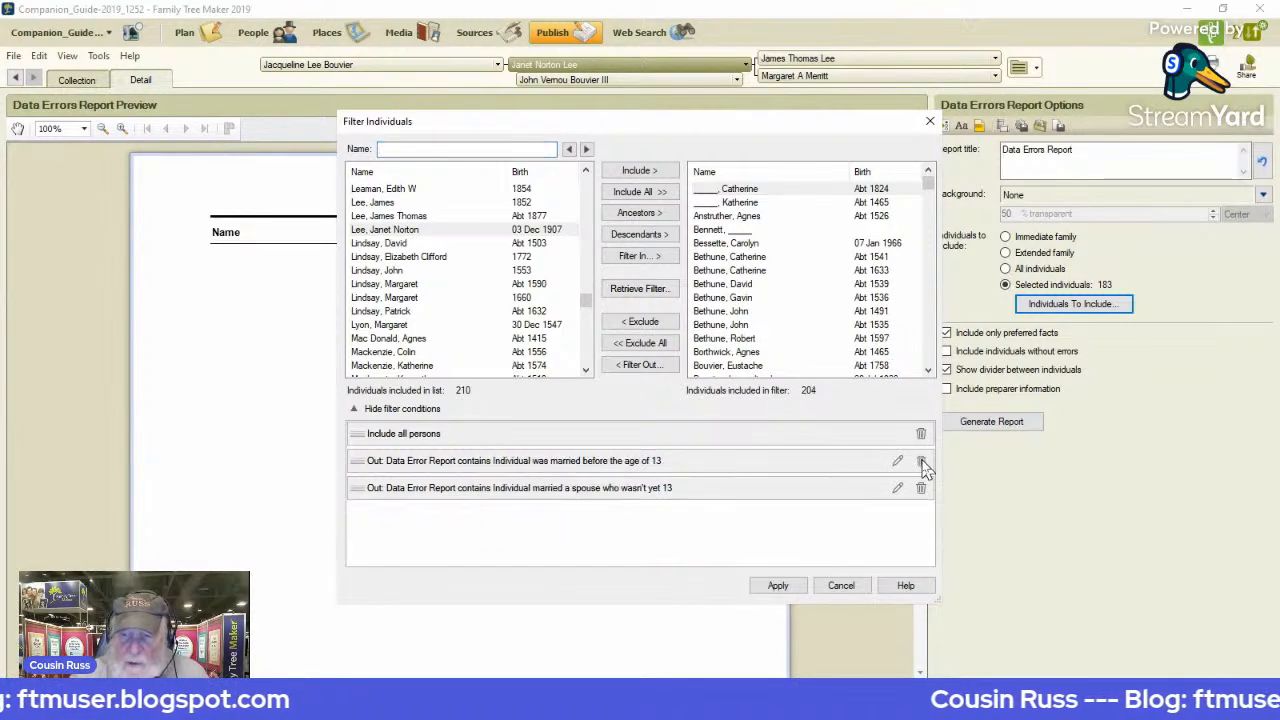
click(920, 462)
click(920, 462)
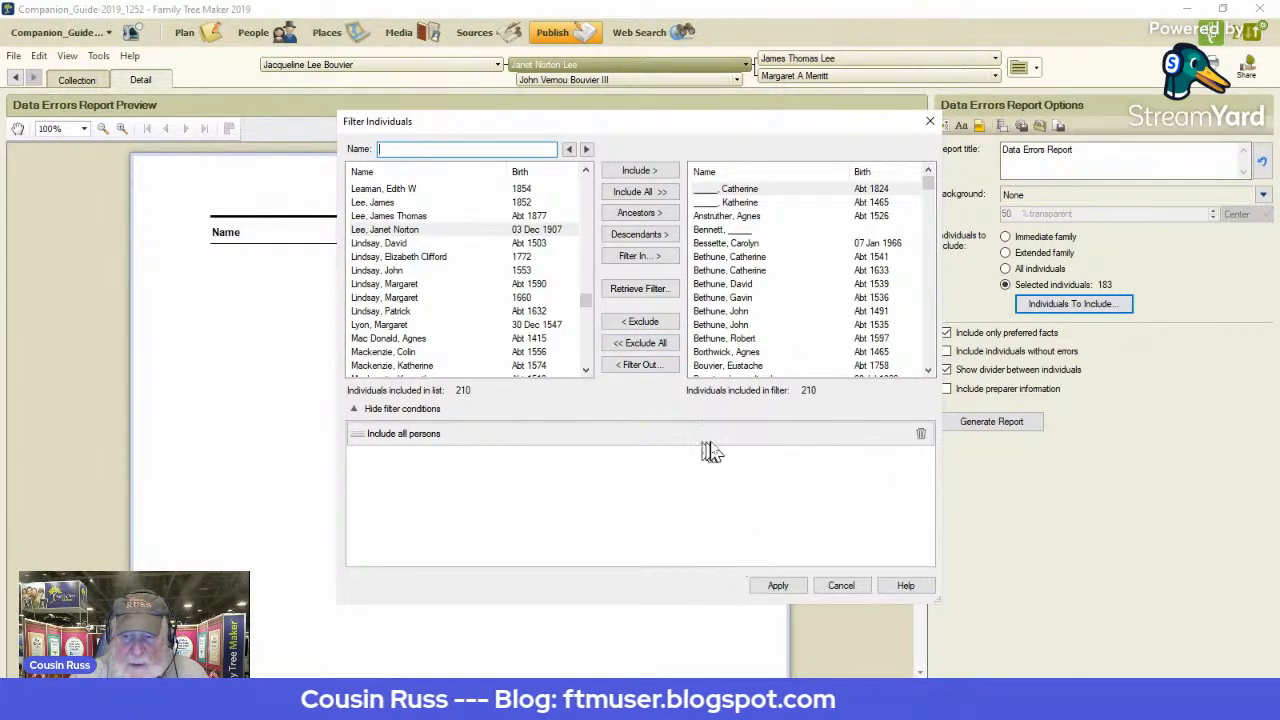
click(778, 588)
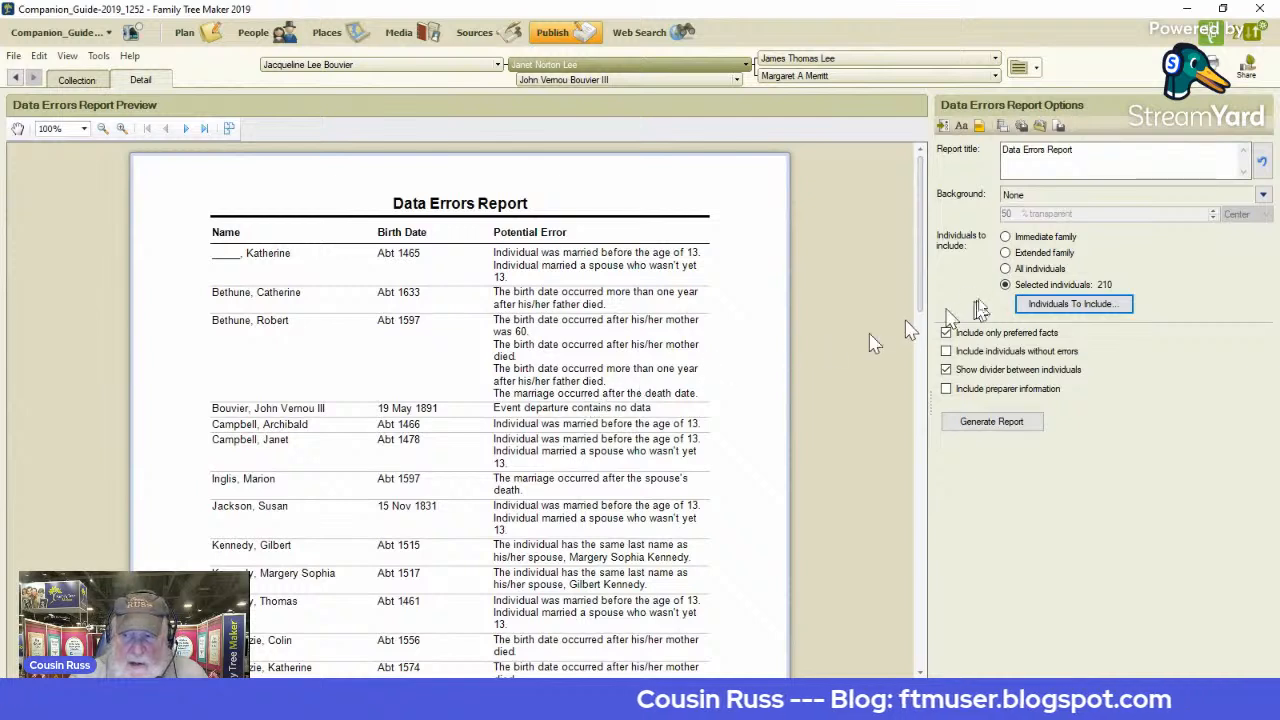
Step: Filter out of the report all individuals for whom a Data Error Report fact with any data exists, and apply the filter
click(1070, 305)
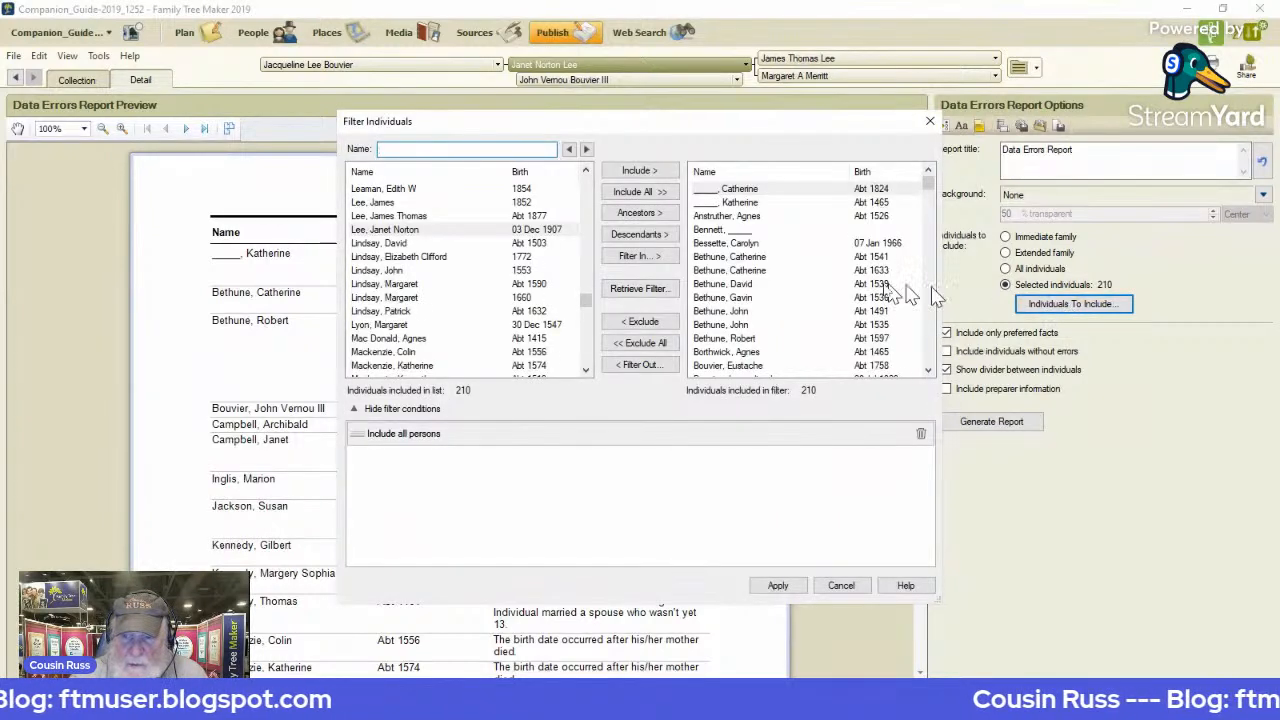
click(655, 366)
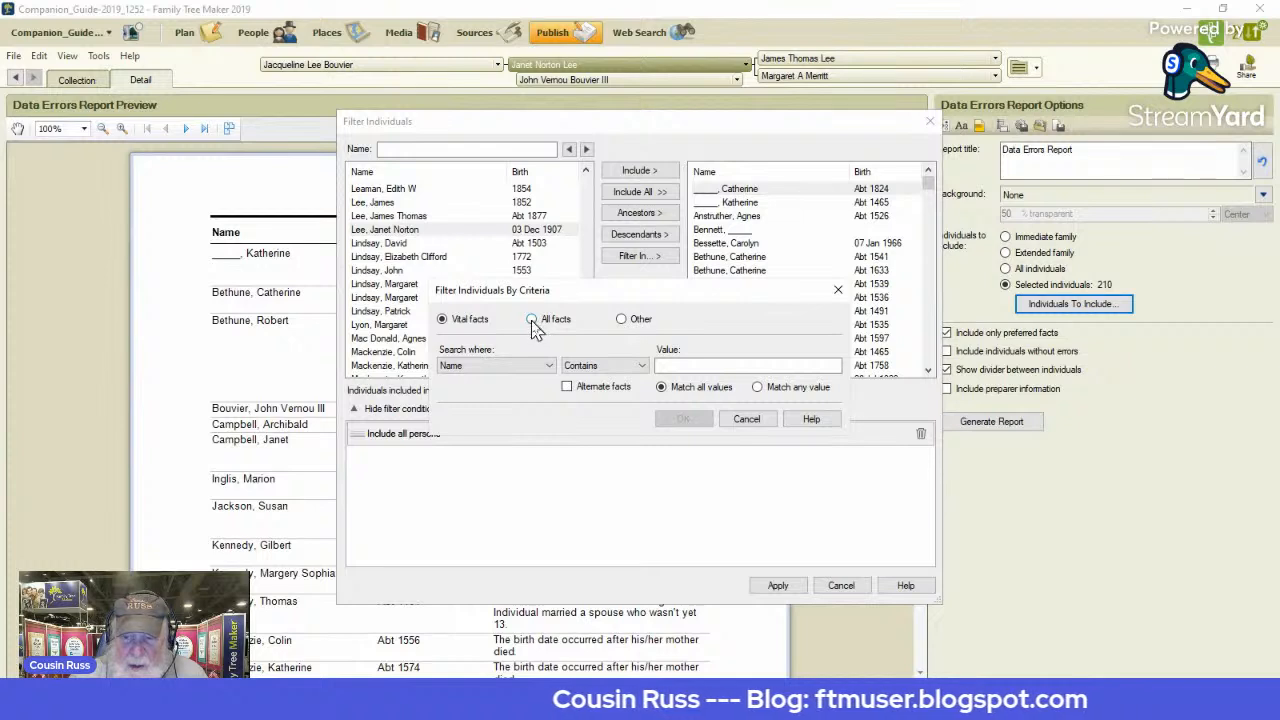
click(532, 320)
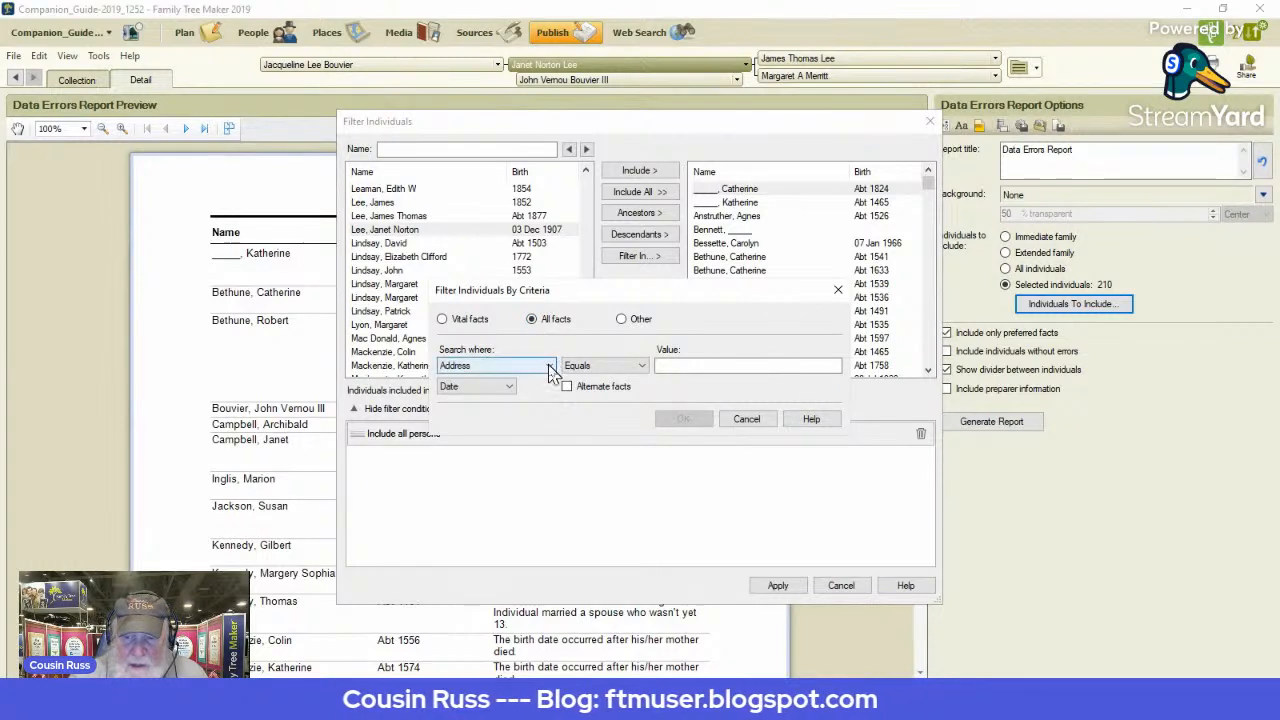
click(548, 367)
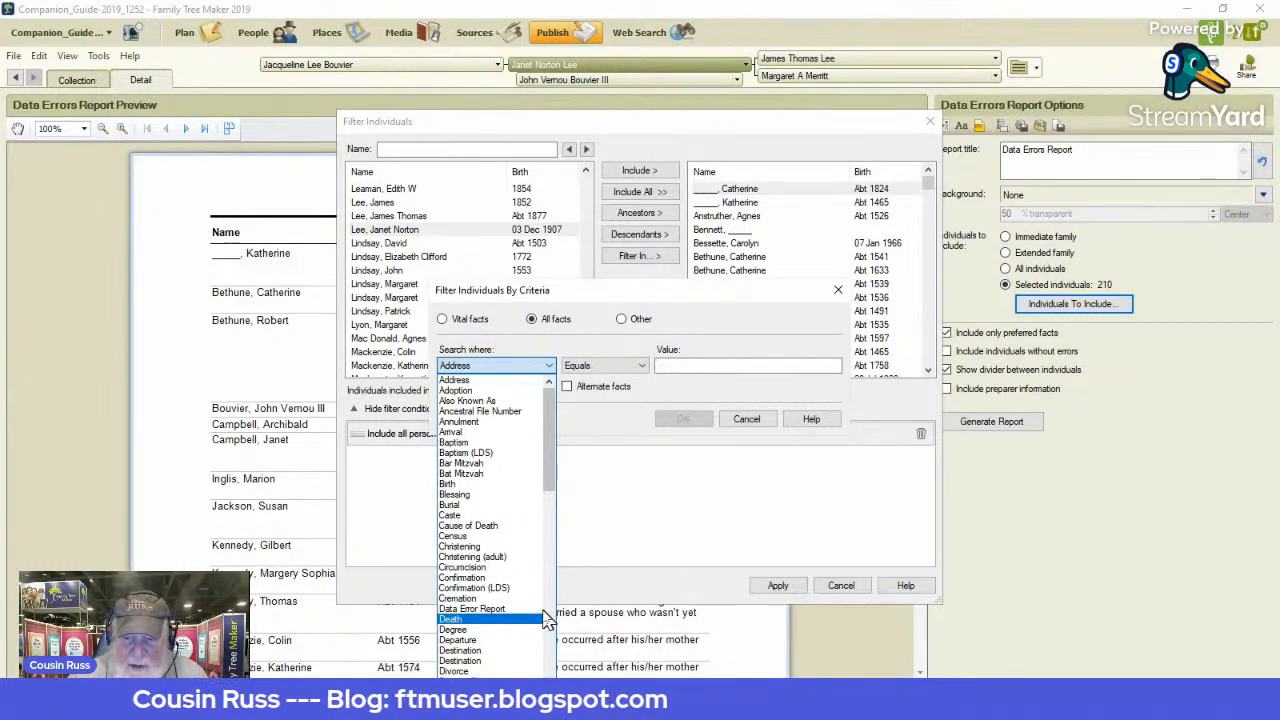
click(535, 609)
click(510, 387)
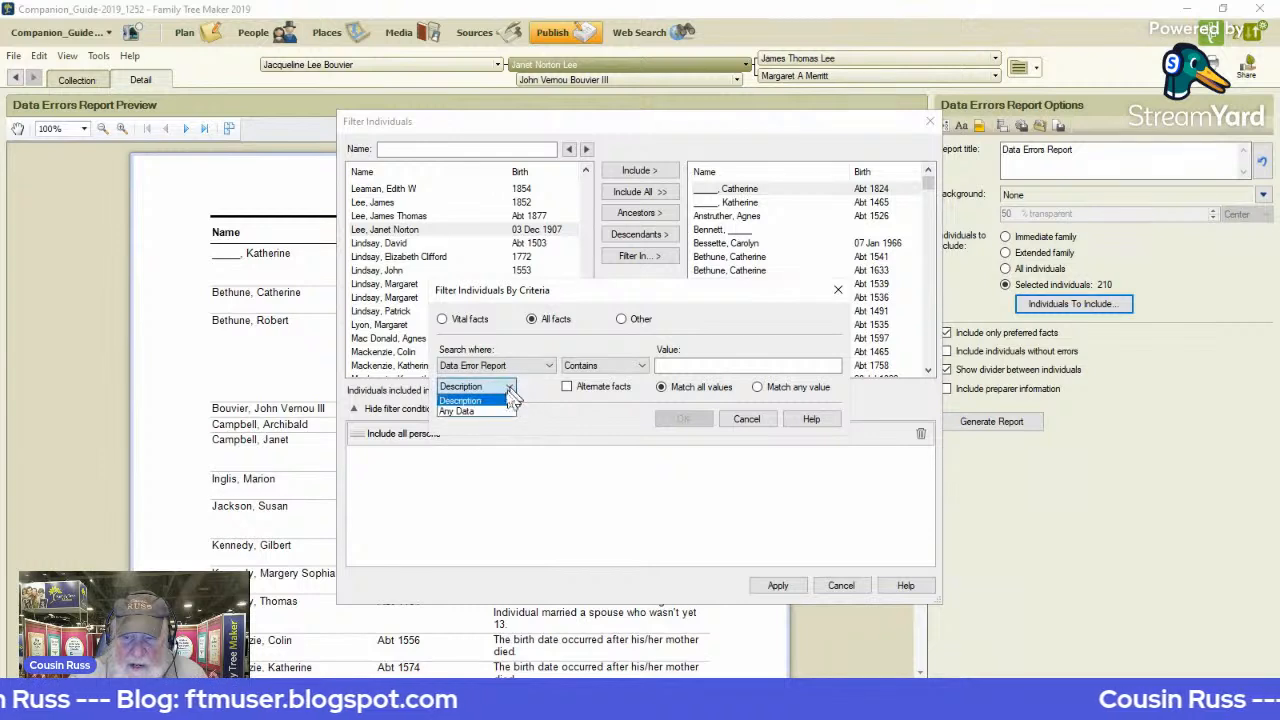
click(488, 423)
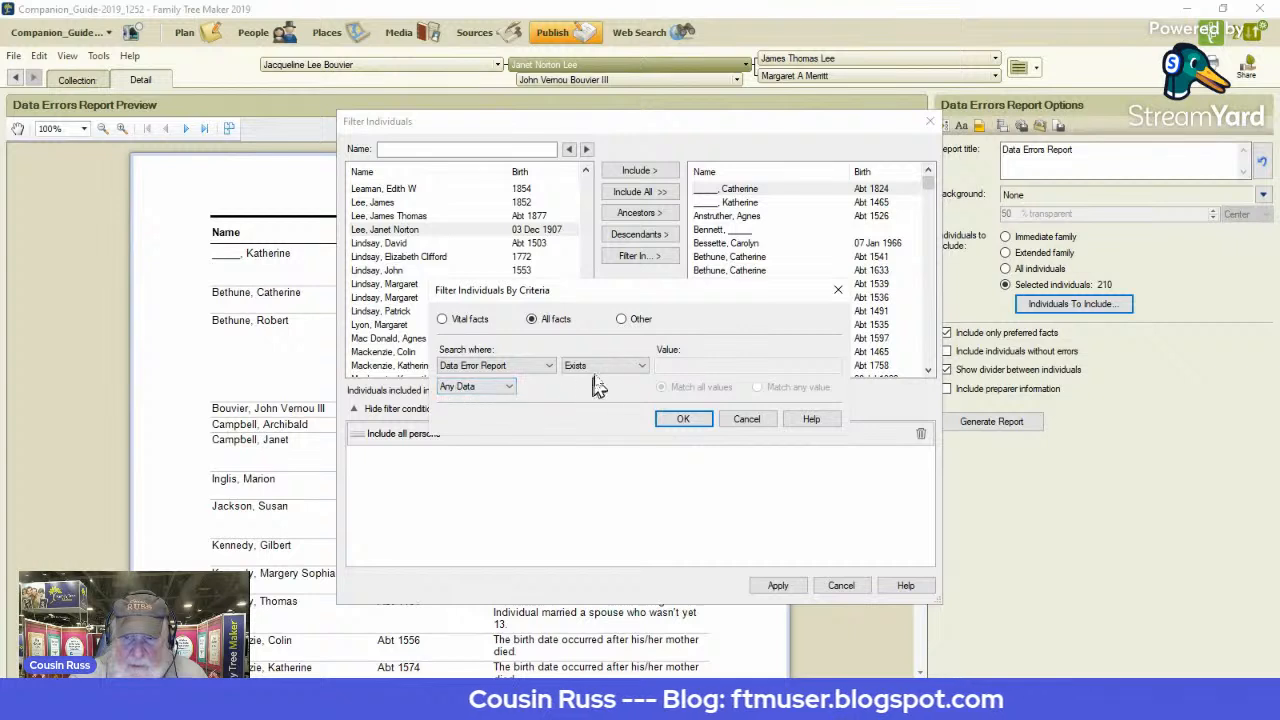
click(684, 419)
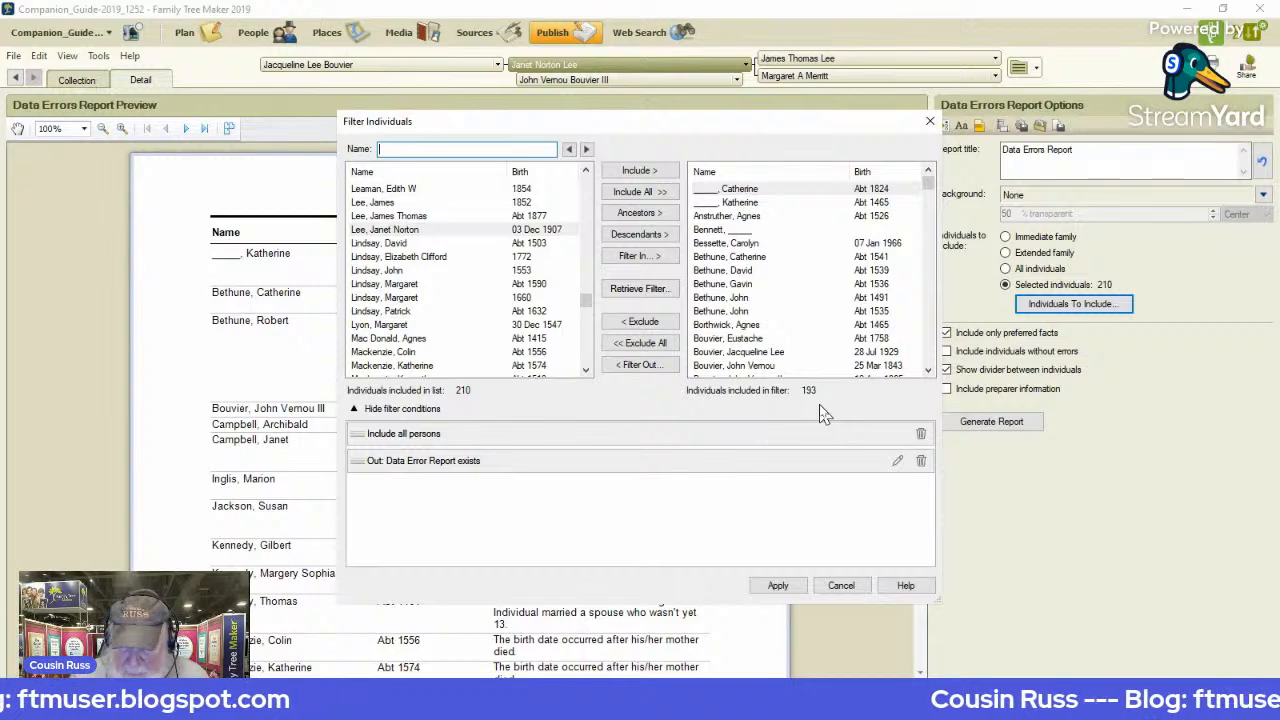
click(778, 586)
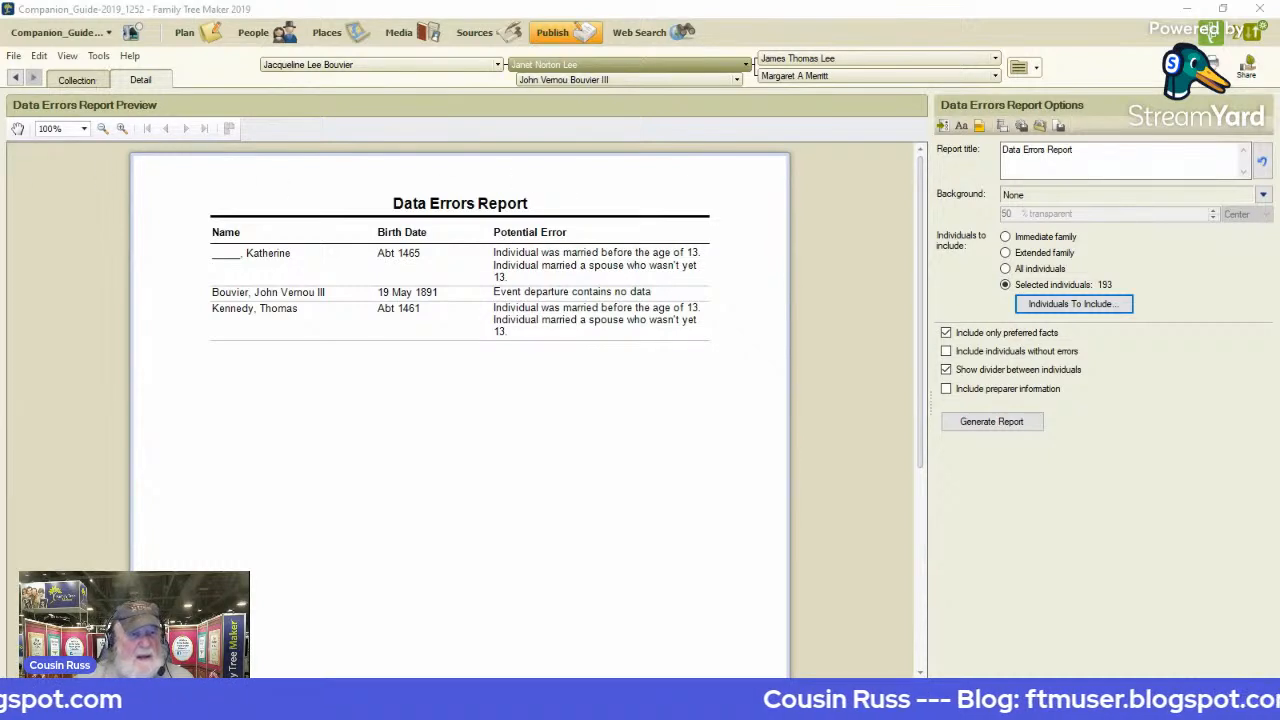
Step: Bring FTM-Data_Error_Report.txt in Notepad over the report, place it clear of the listed errors, and skim the notes to the end and back
drag(2, 152, 763, 153)
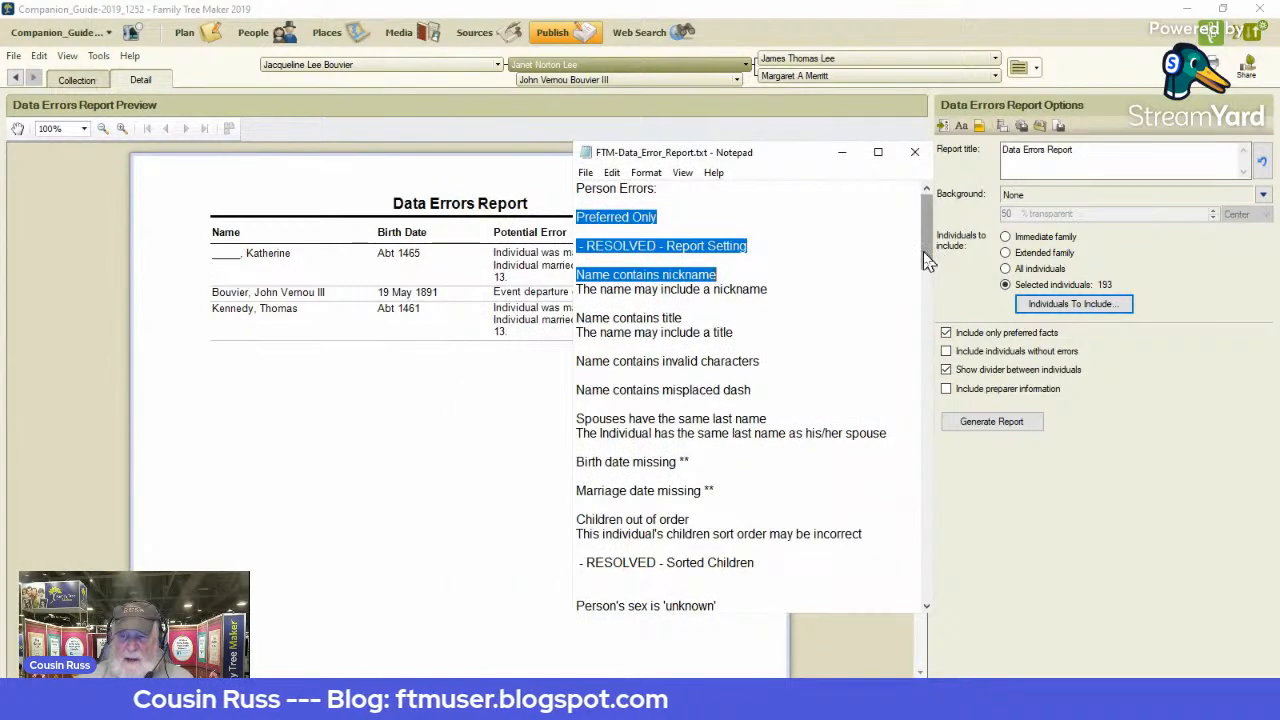
drag(926, 240, 926, 400)
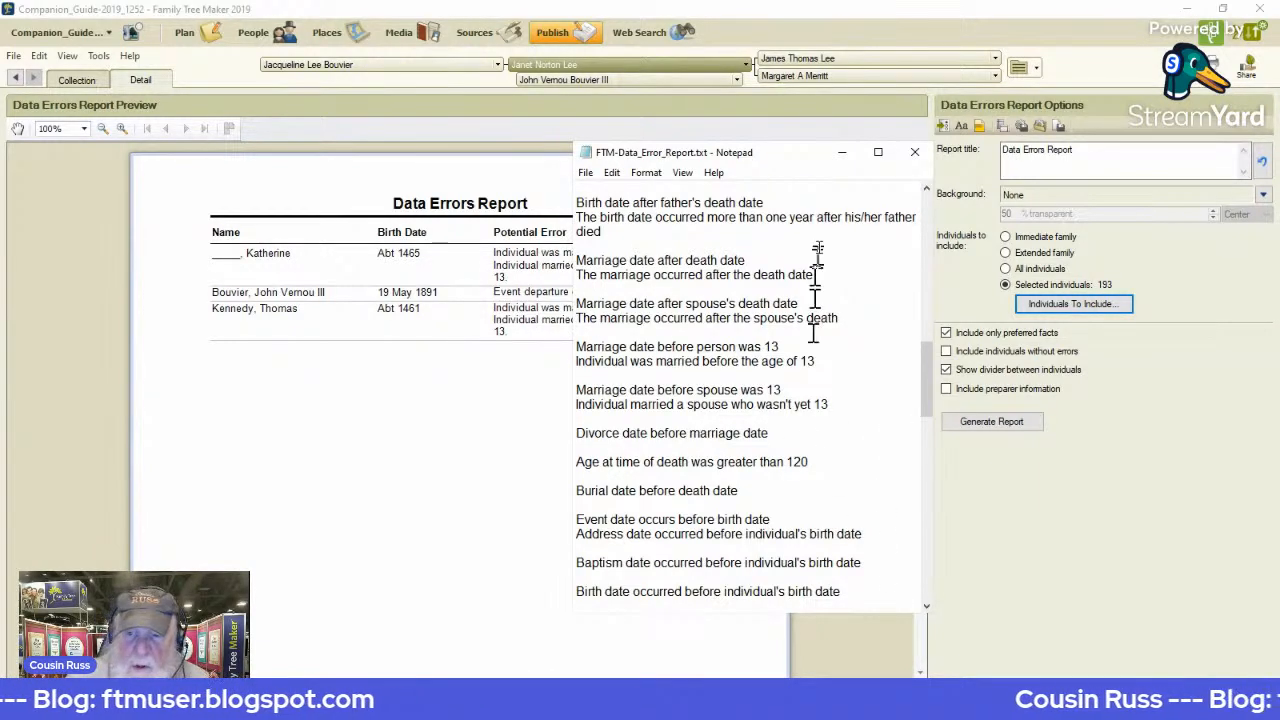
drag(795, 158, 940, 220)
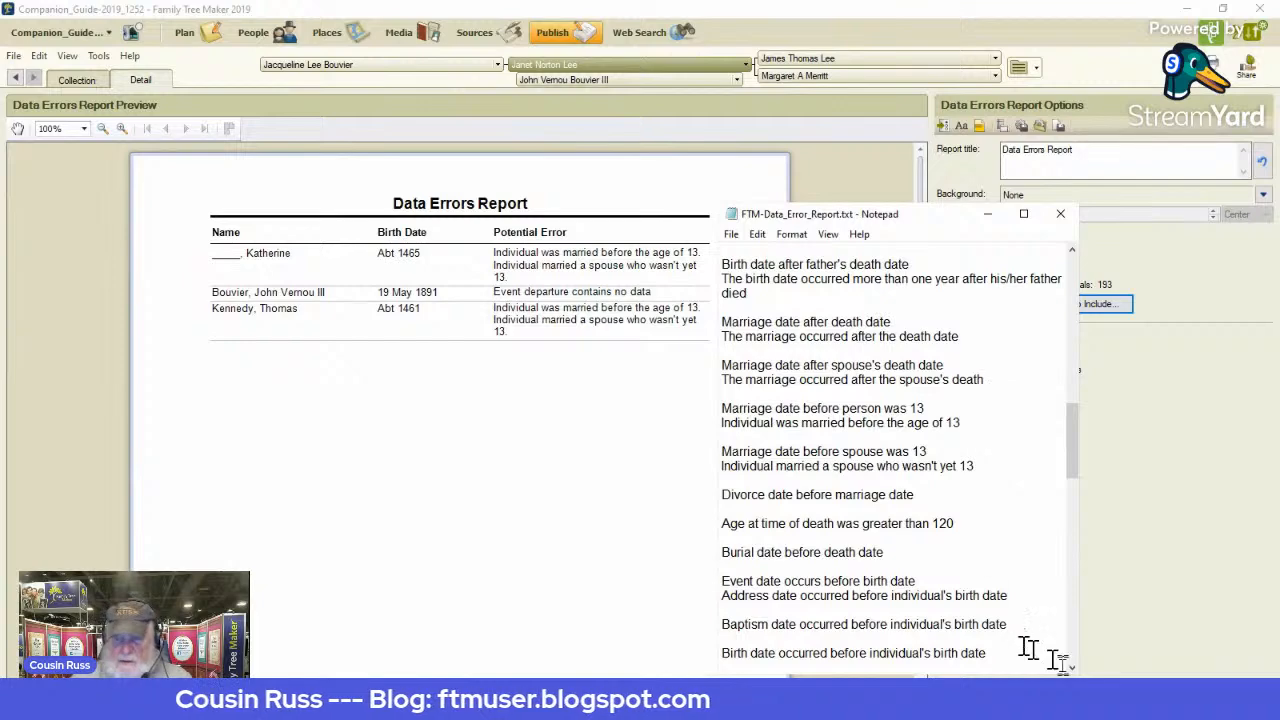
click(1075, 650)
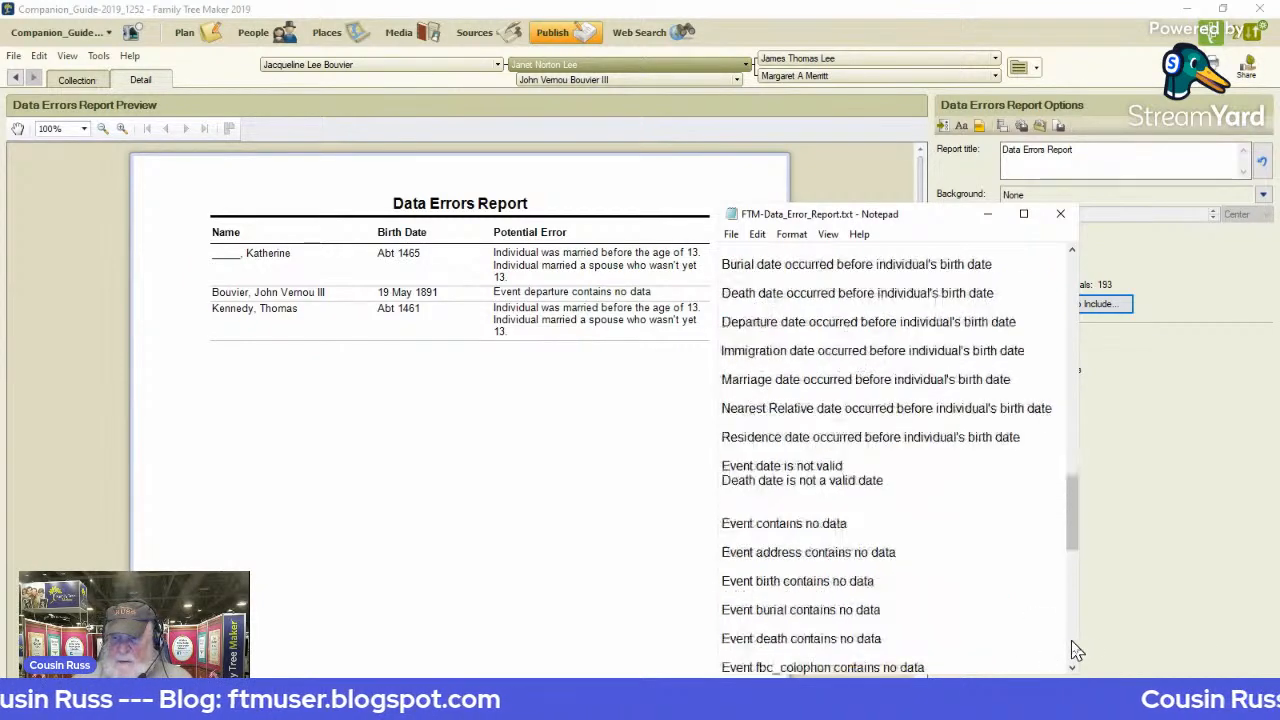
click(1075, 650)
click(1075, 650)
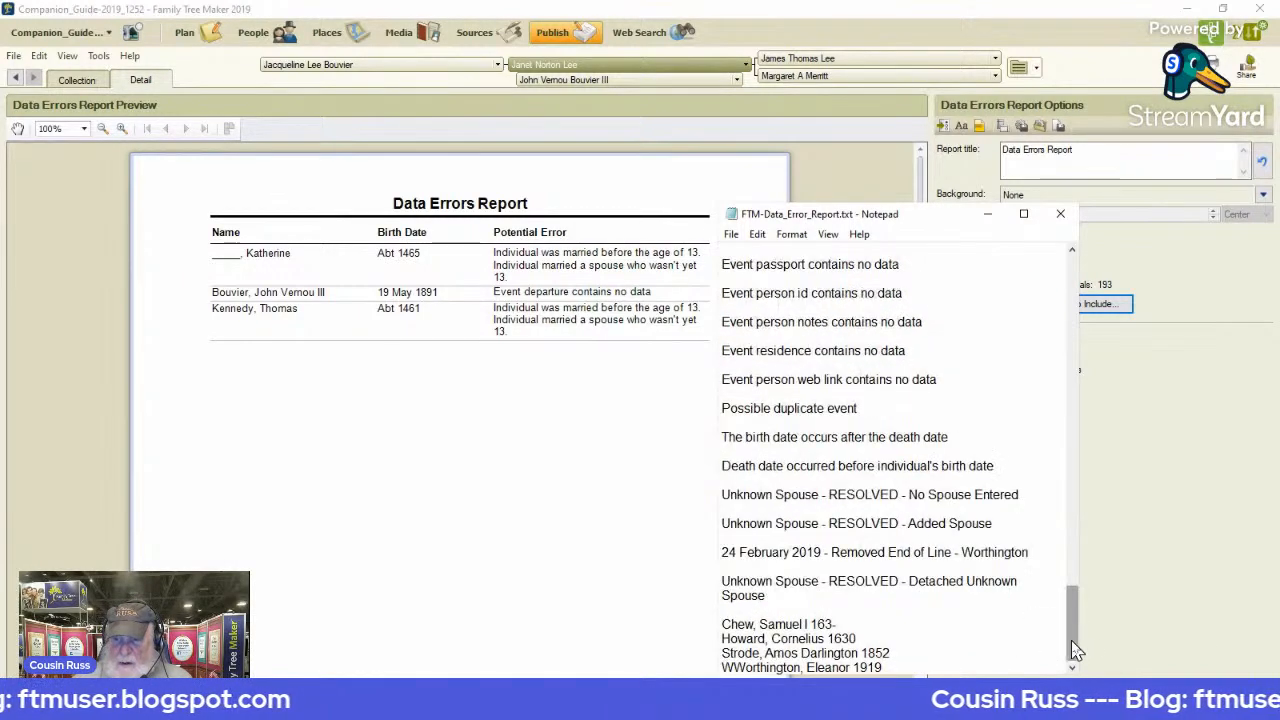
drag(1073, 645, 1118, 318)
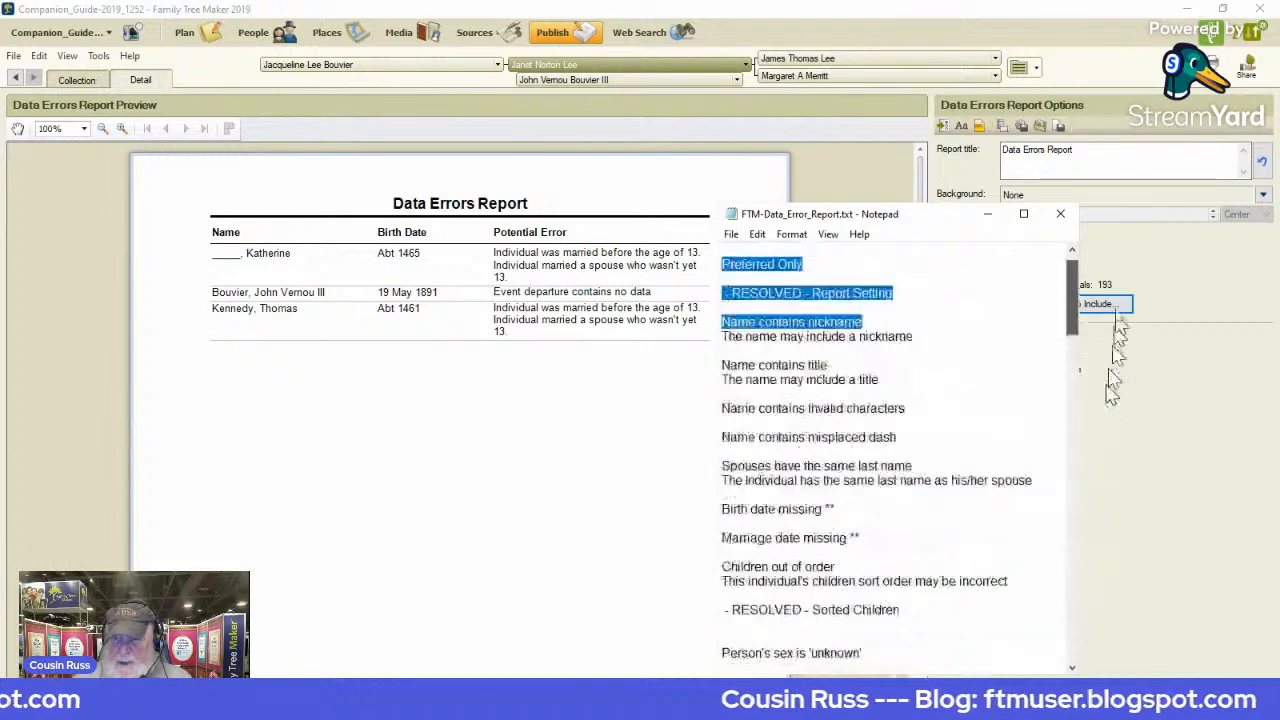
drag(1110, 392, 1112, 290)
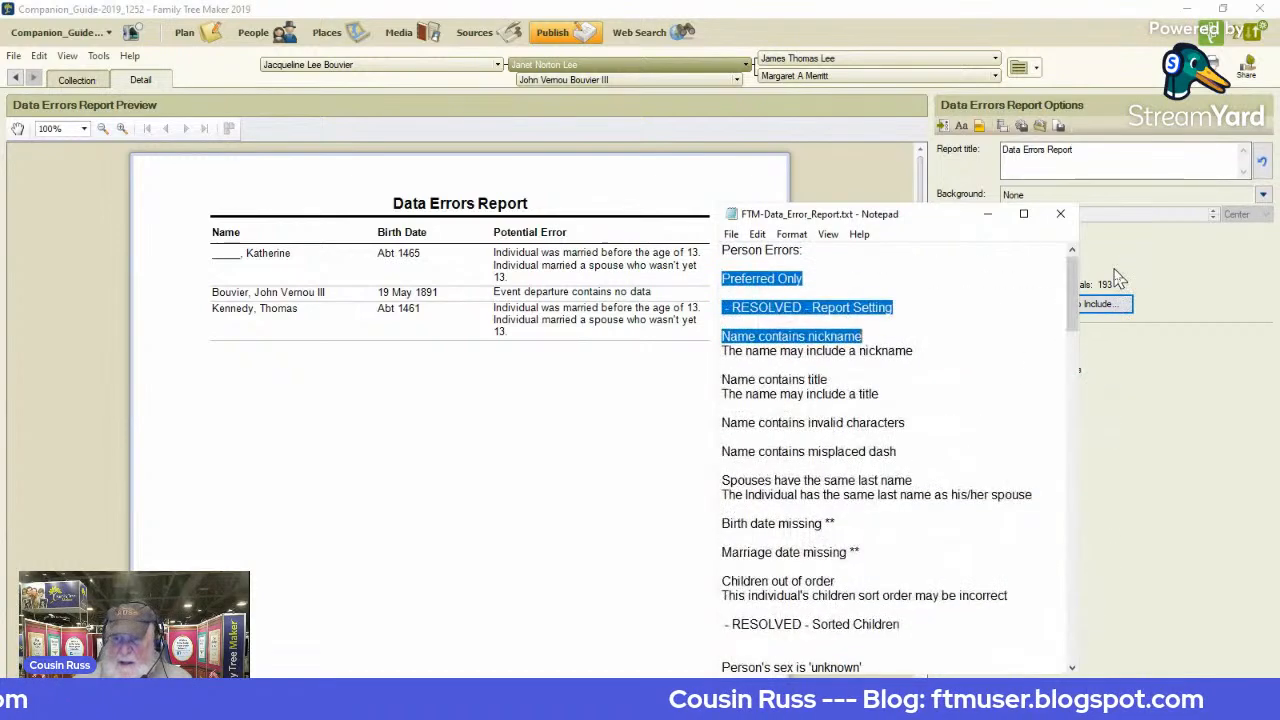
Step: Read through the Person Errors section of the notes file down to the start of the Event Errors
click(1072, 668)
click(1072, 668)
click(1072, 668)
click(1072, 668)
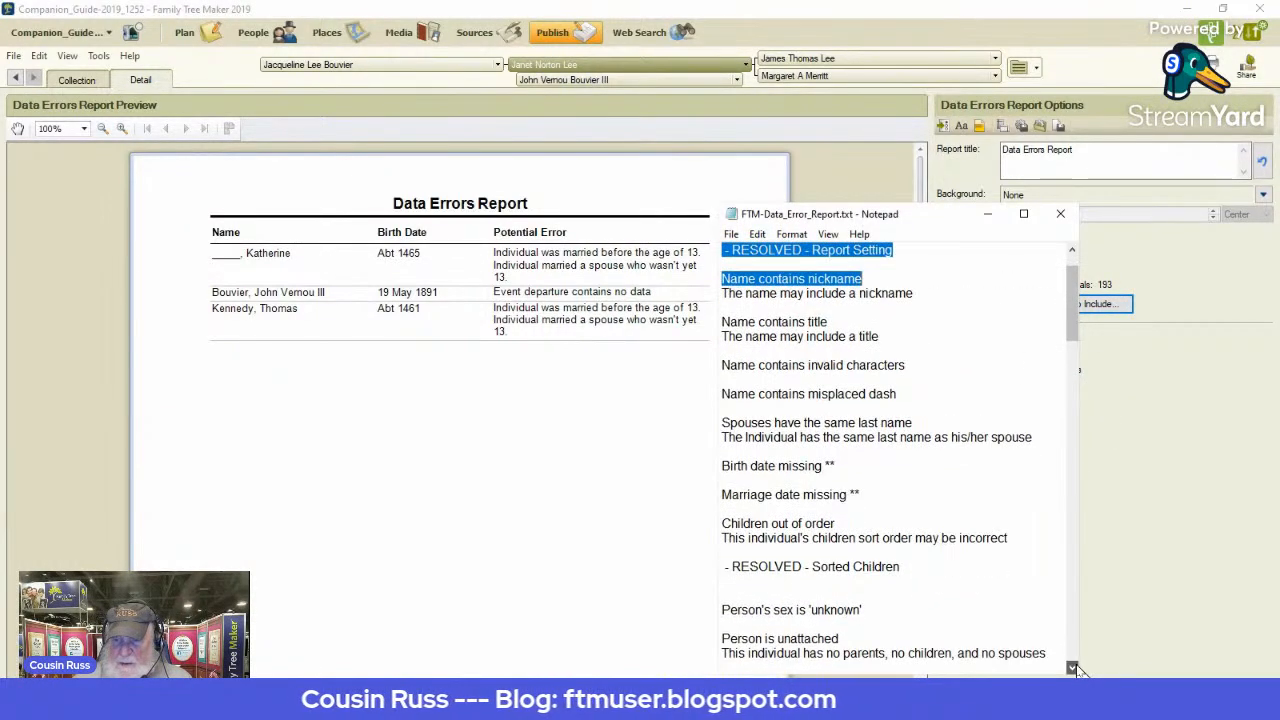
click(1072, 668)
click(1072, 668)
click(1072, 668)
click(1072, 668)
click(1072, 668)
click(1072, 668)
click(1072, 668)
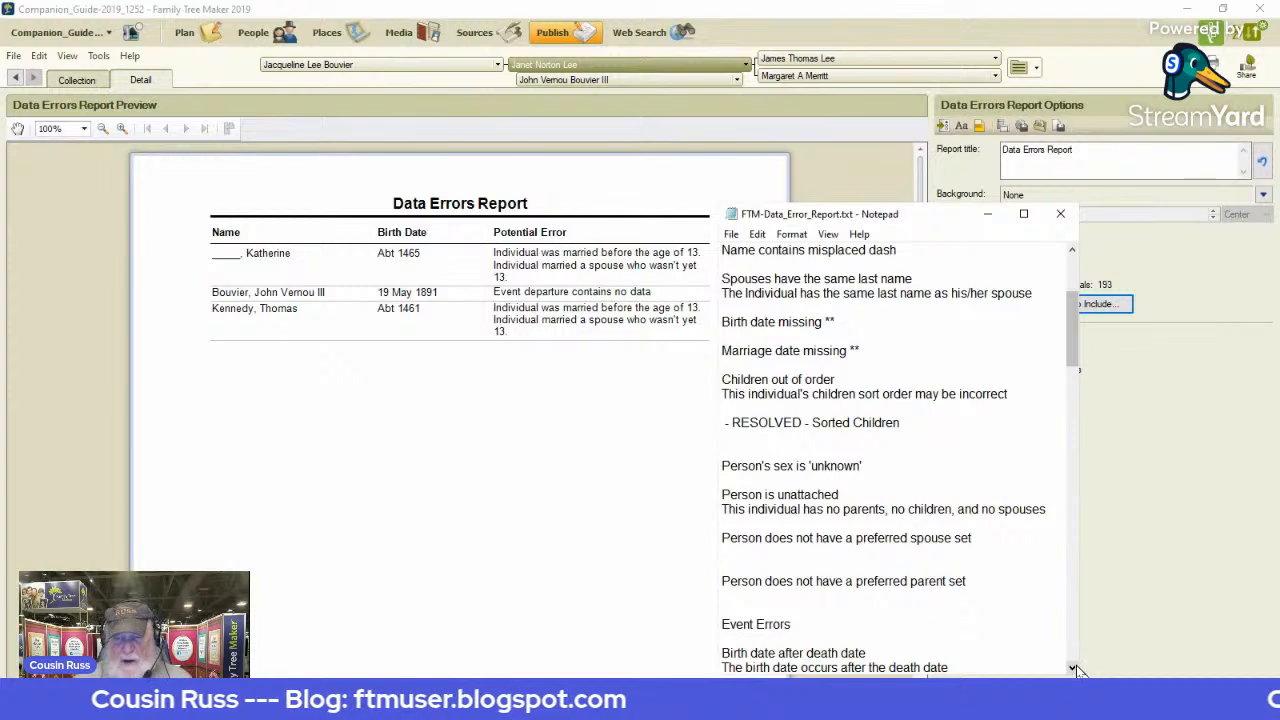
click(1072, 668)
click(1072, 668)
click(1072, 668)
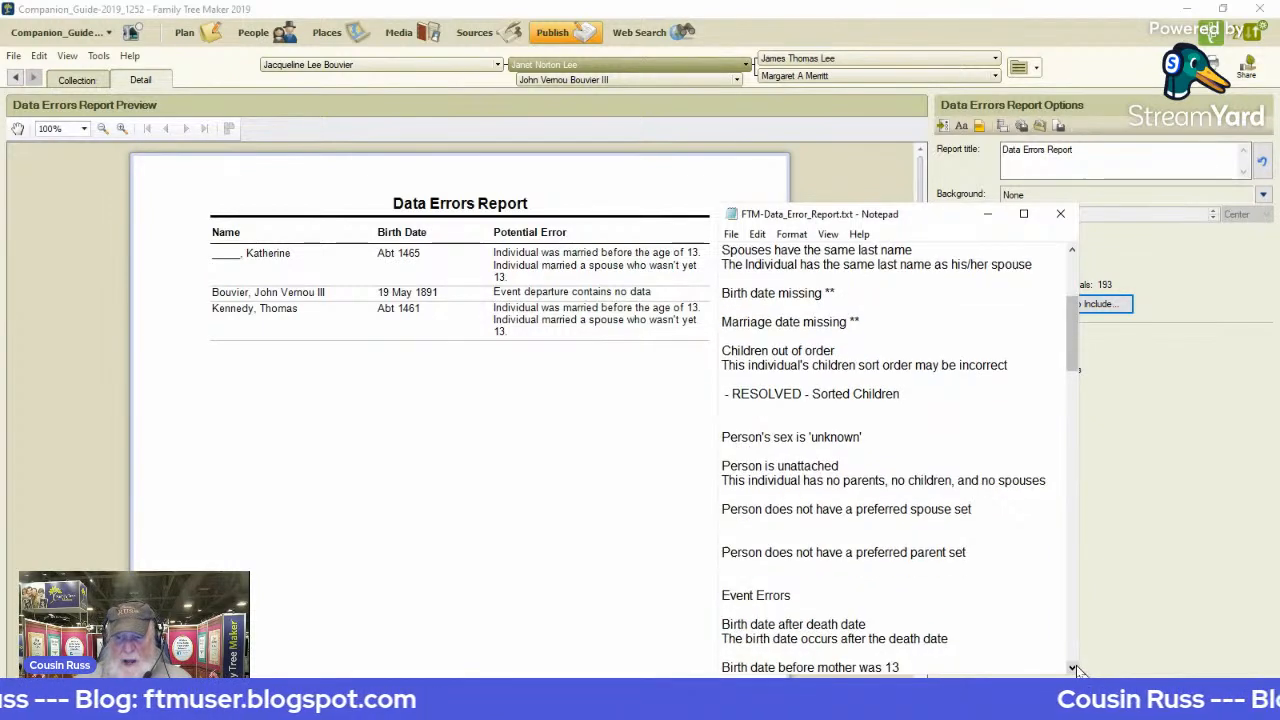
click(1072, 668)
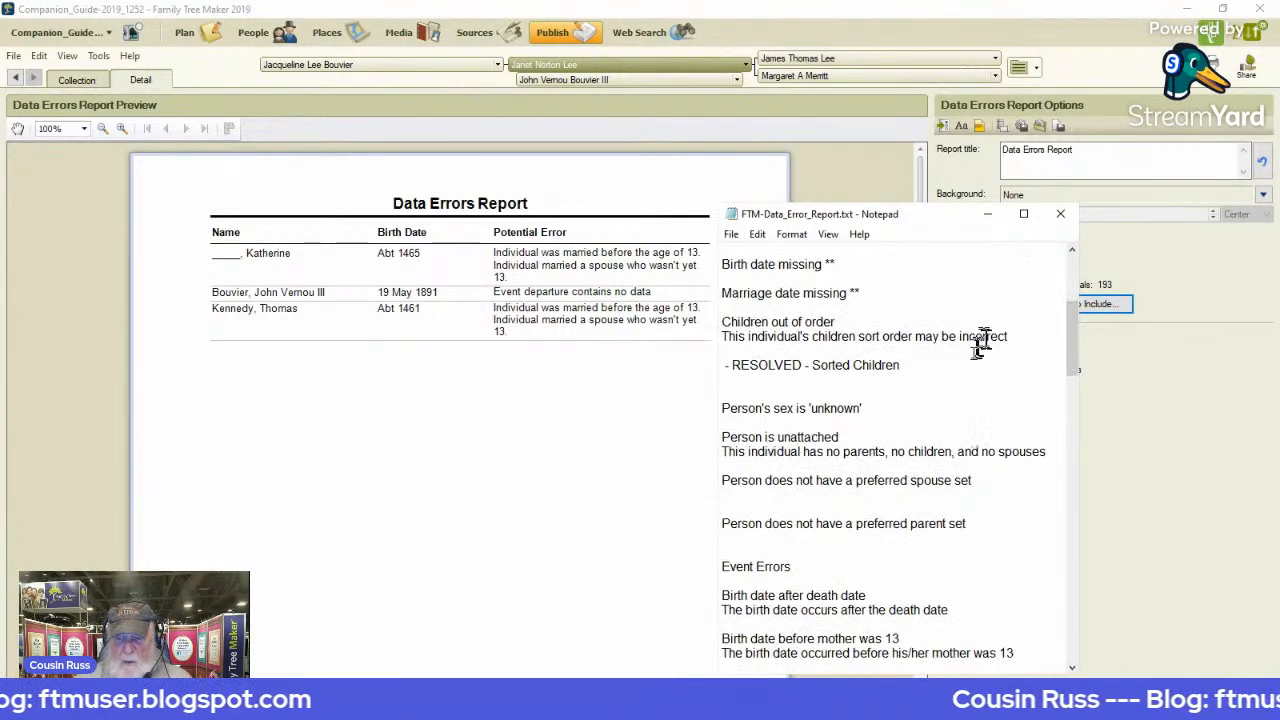
Step: Read the birth date entries under Event Errors in the notes file and return to the start of the file
click(1072, 668)
click(1072, 668)
click(1072, 668)
click(1072, 668)
click(1072, 668)
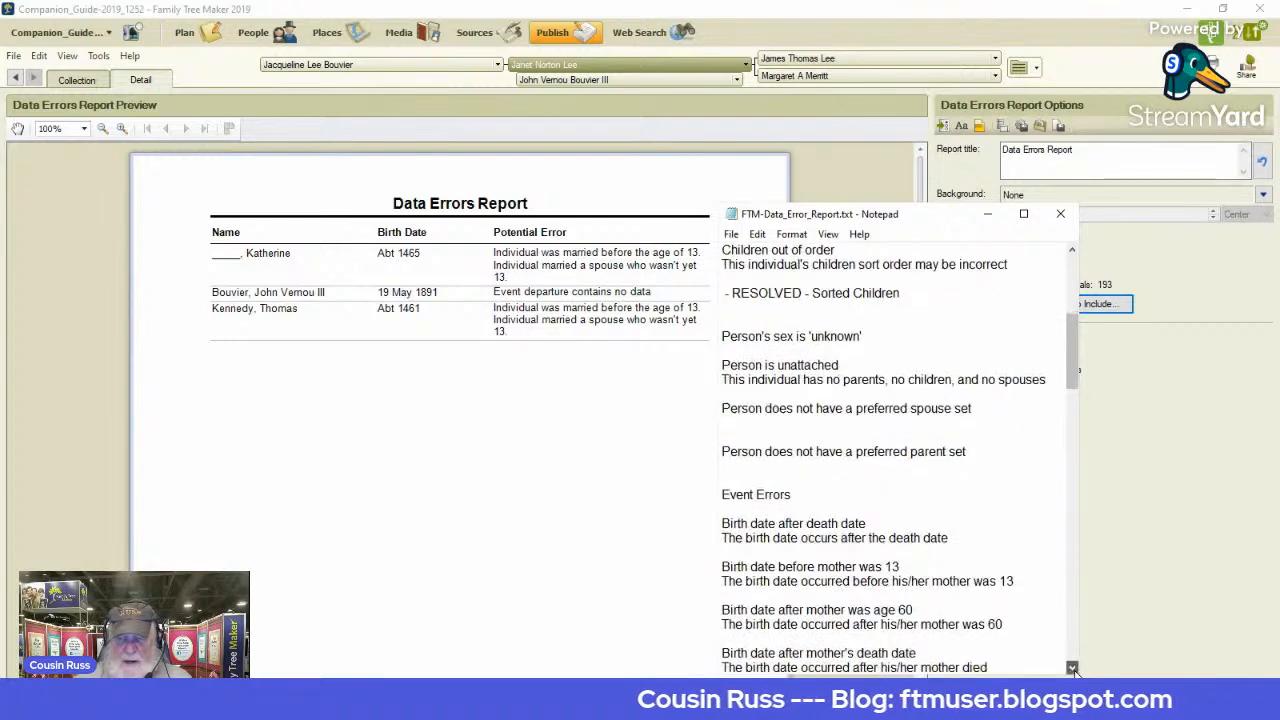
click(1072, 668)
click(1072, 668)
click(1072, 668)
click(1072, 668)
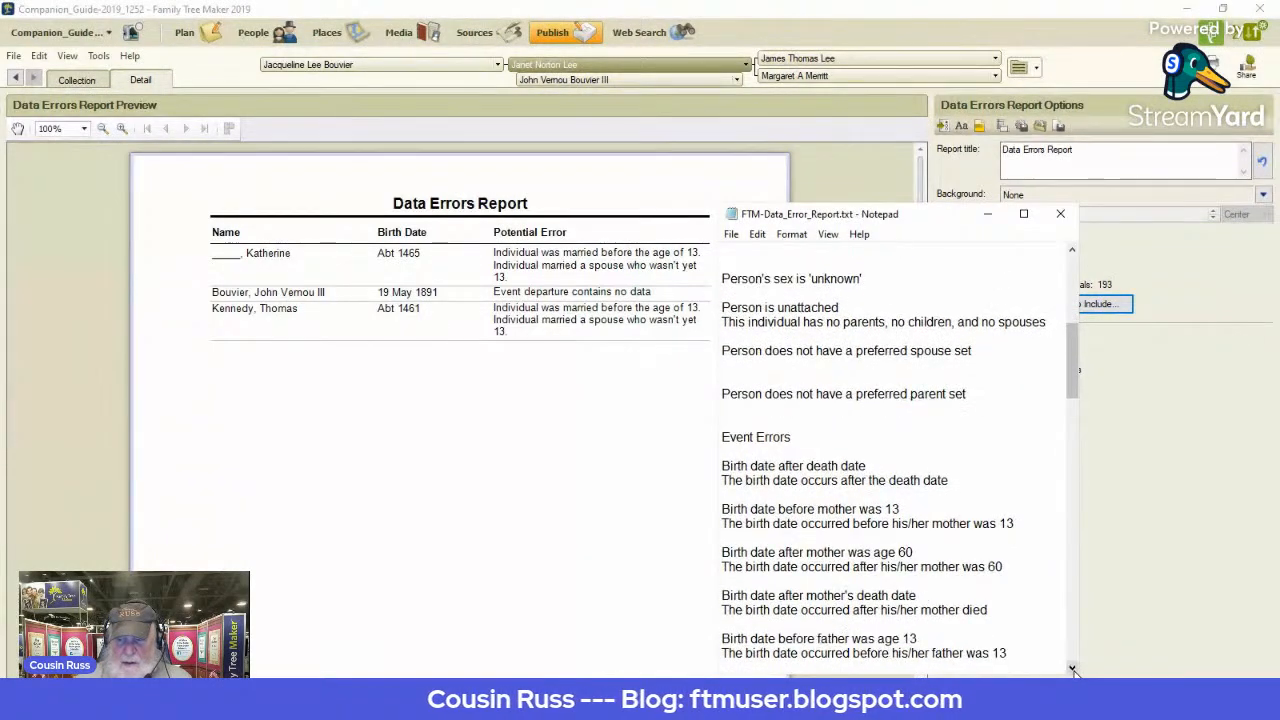
click(1072, 668)
click(1072, 668)
click(1072, 668)
click(1072, 668)
click(1072, 668)
click(1072, 668)
click(1072, 668)
click(1072, 668)
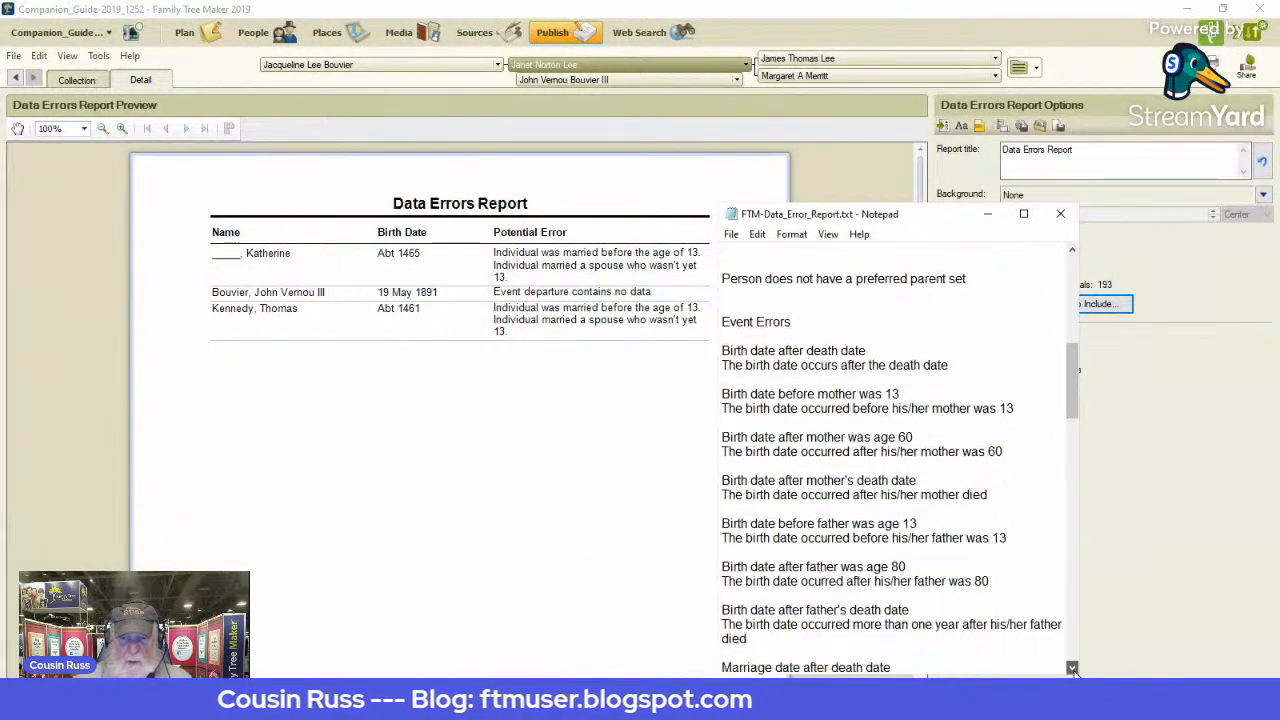
click(1072, 668)
click(1072, 668)
click(1072, 668)
click(1072, 668)
drag(1072, 668, 1076, 280)
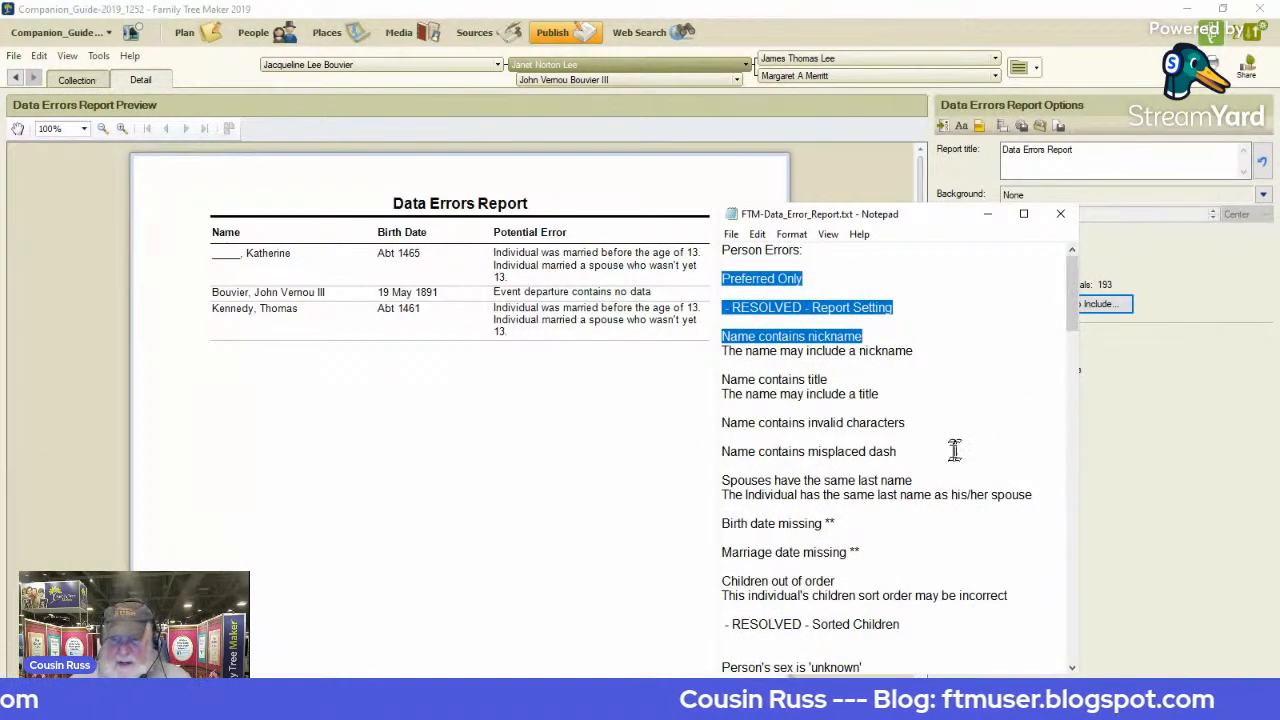
Step: Copy the description "Individual was married before the age of 13" from the Event Errors section of the notes file
scroll(949, 458, down, 1)
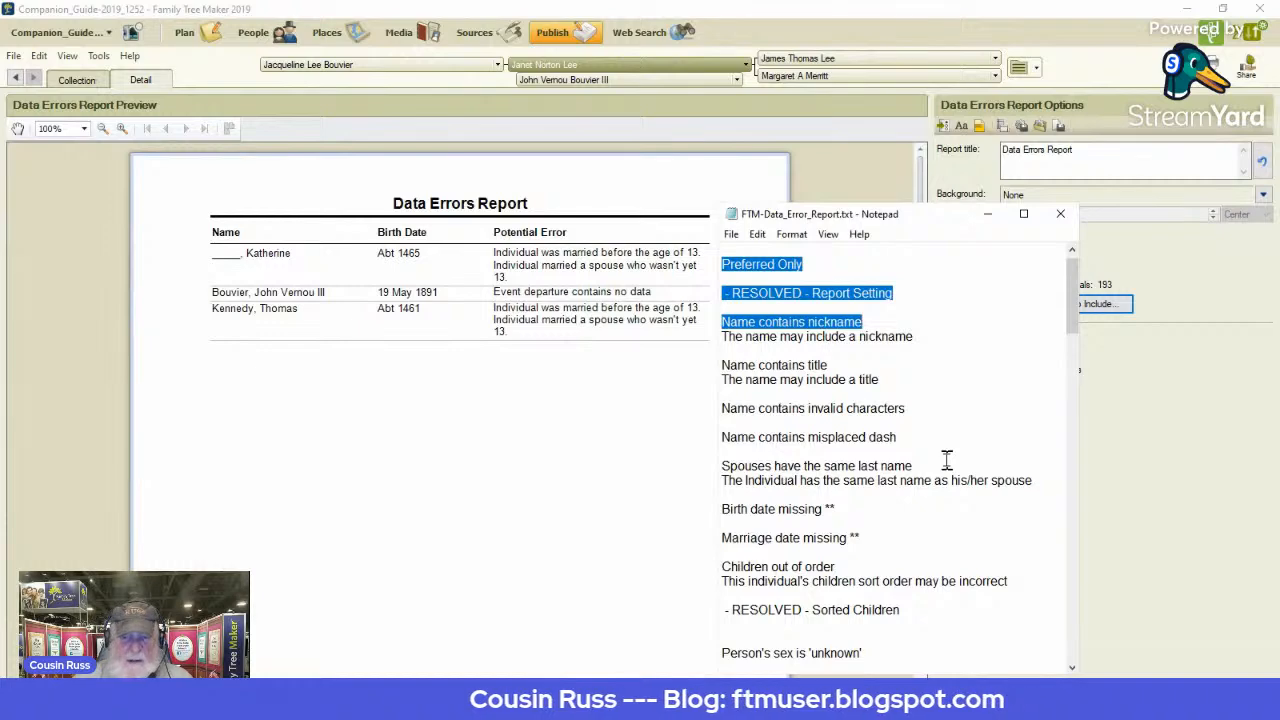
scroll(967, 540, down, 1)
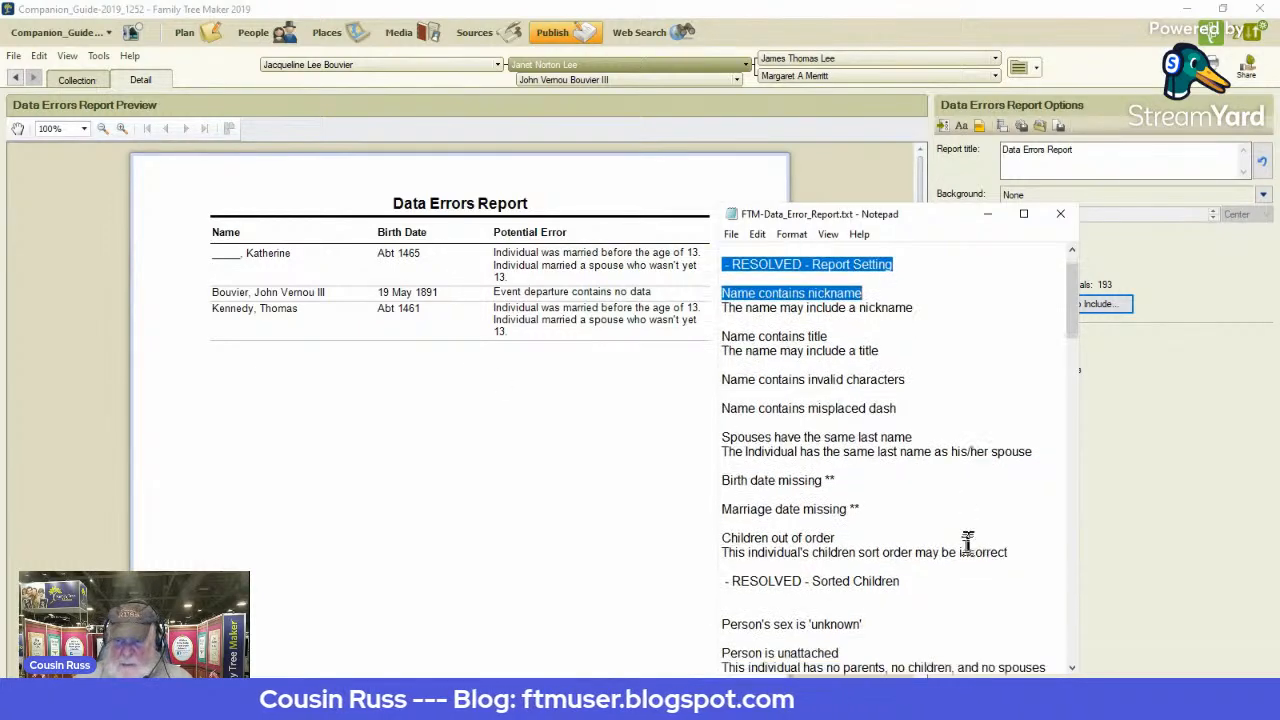
scroll(967, 540, down, 5)
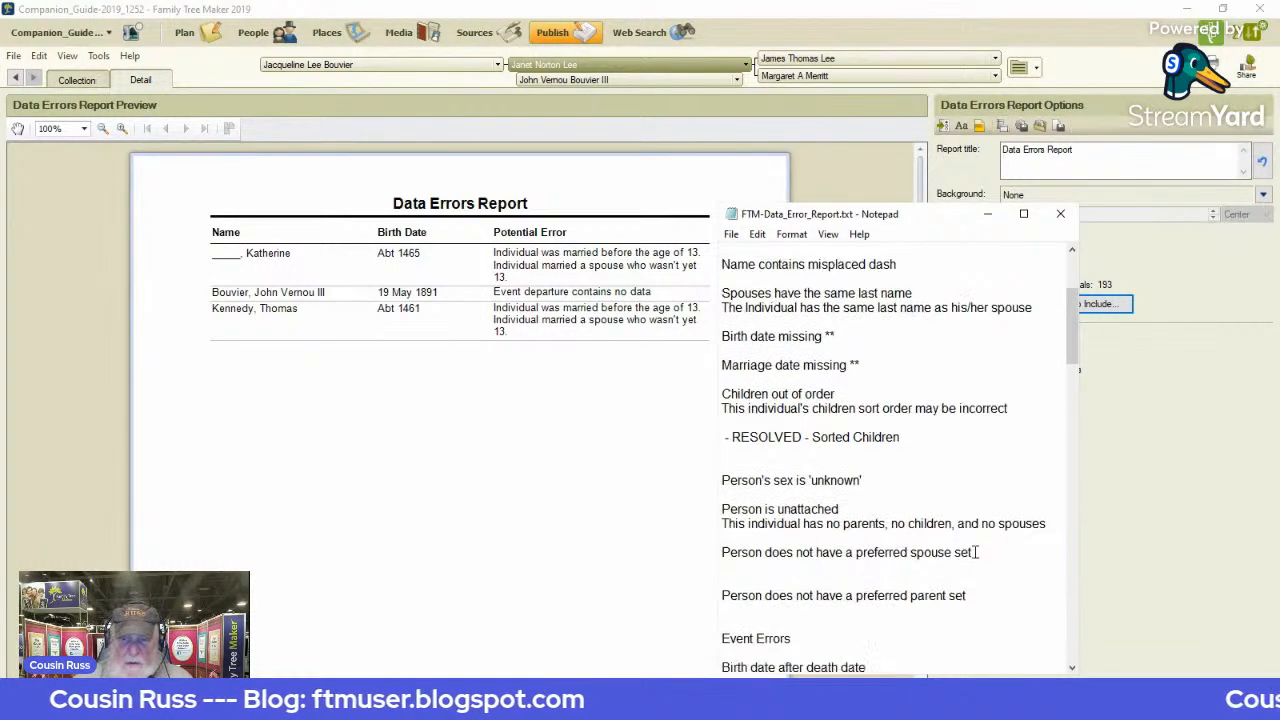
scroll(975, 552, down, 5)
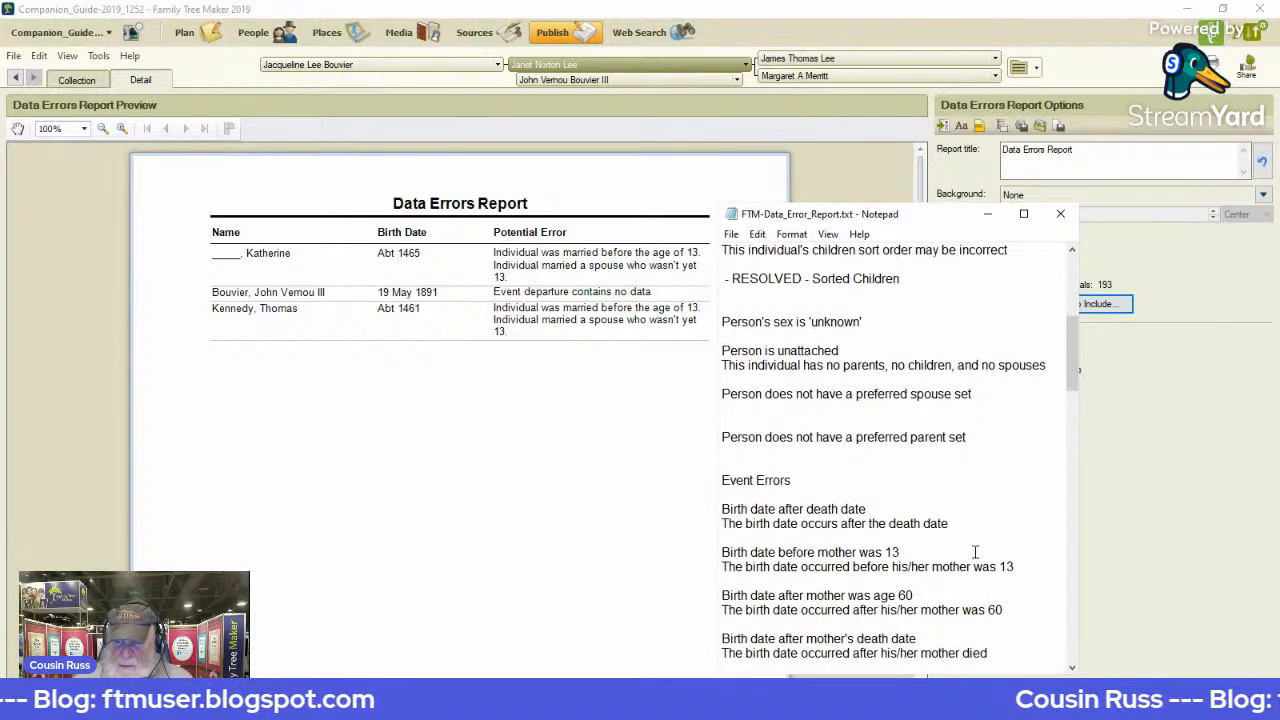
scroll(975, 552, down, 7)
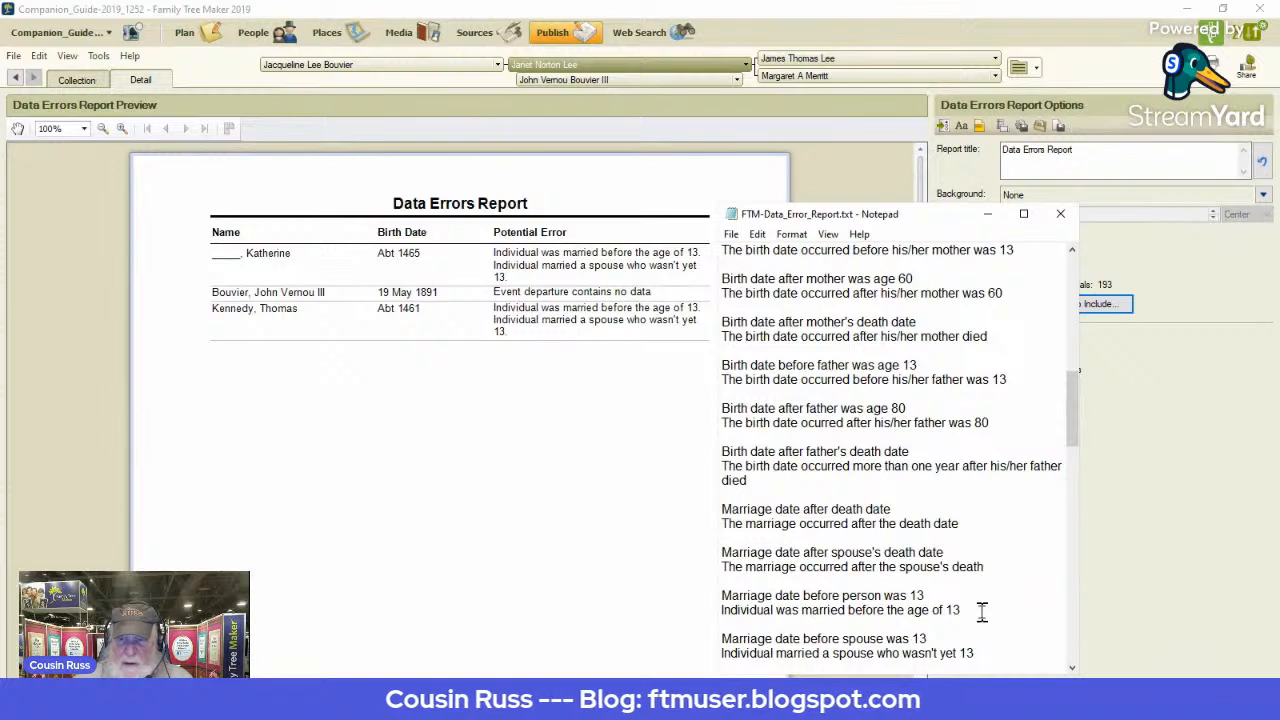
drag(972, 611, 714, 611)
key(ctrl+c)
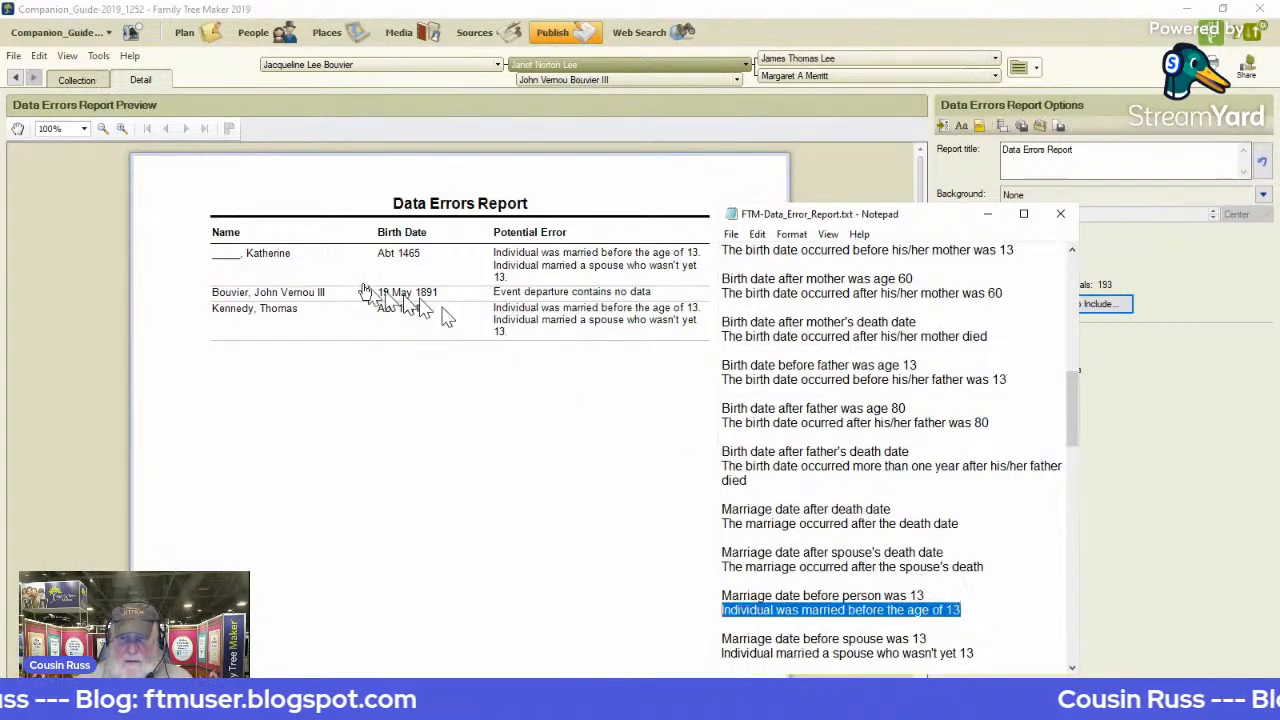
Step: Add a Data Error Report fact to the first person listed in the report, with the copied text "Individual was married before the age of 13"
click(278, 262)
double_click(278, 262)
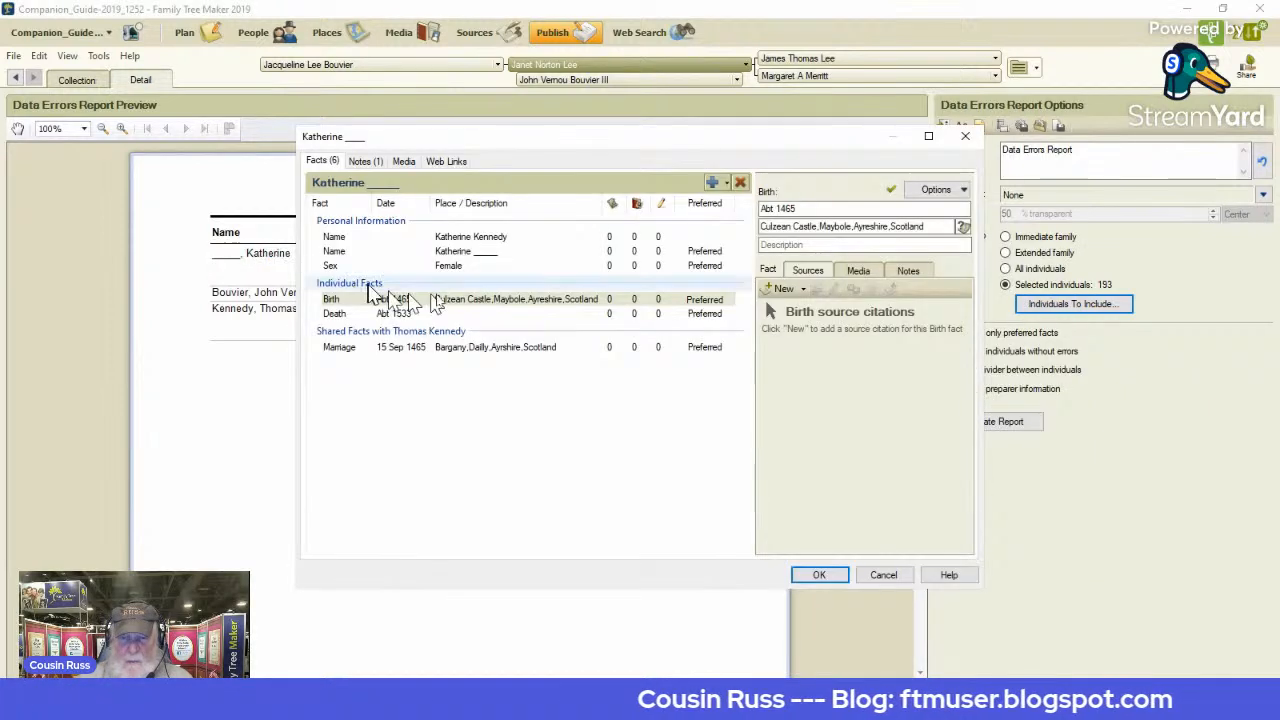
click(712, 182)
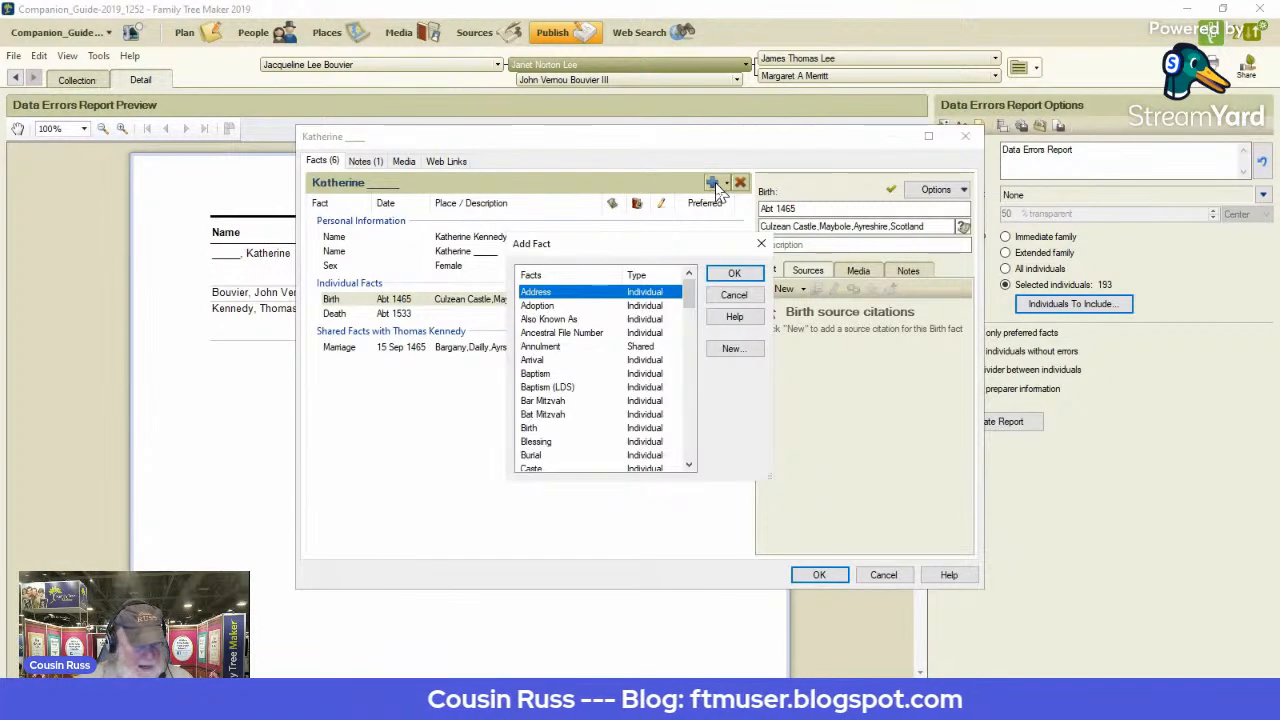
key(d)
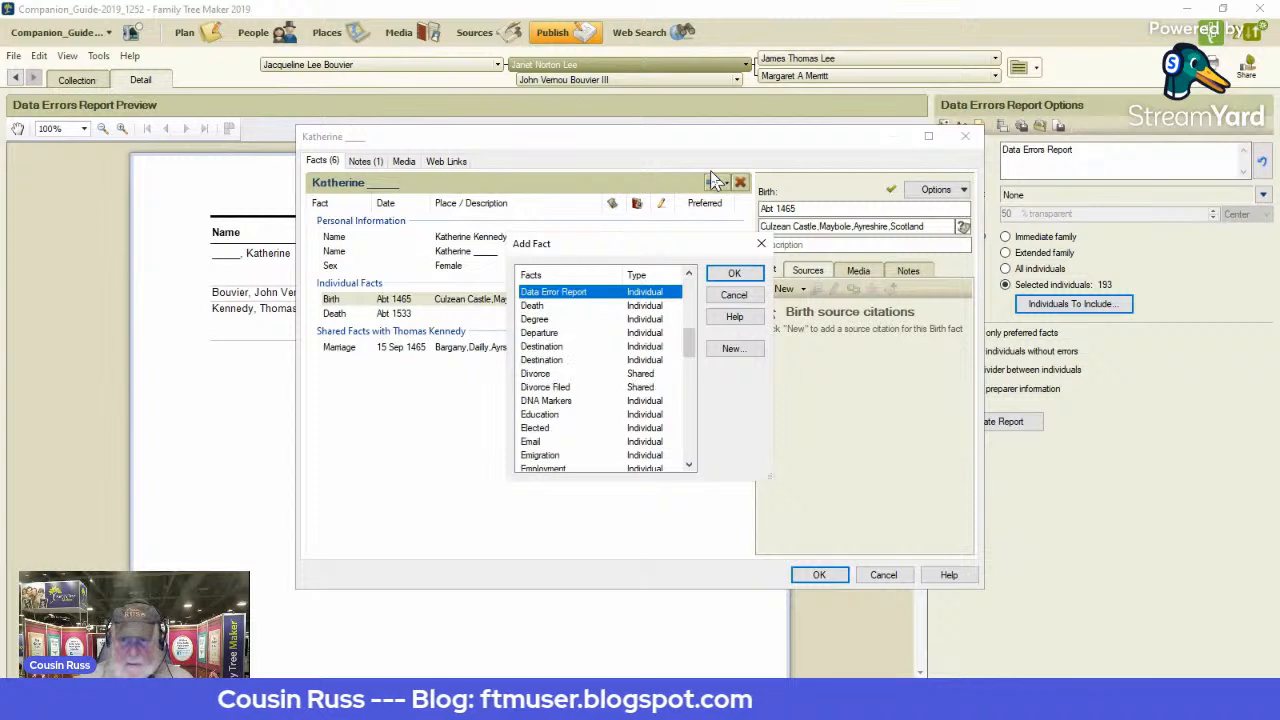
click(734, 273)
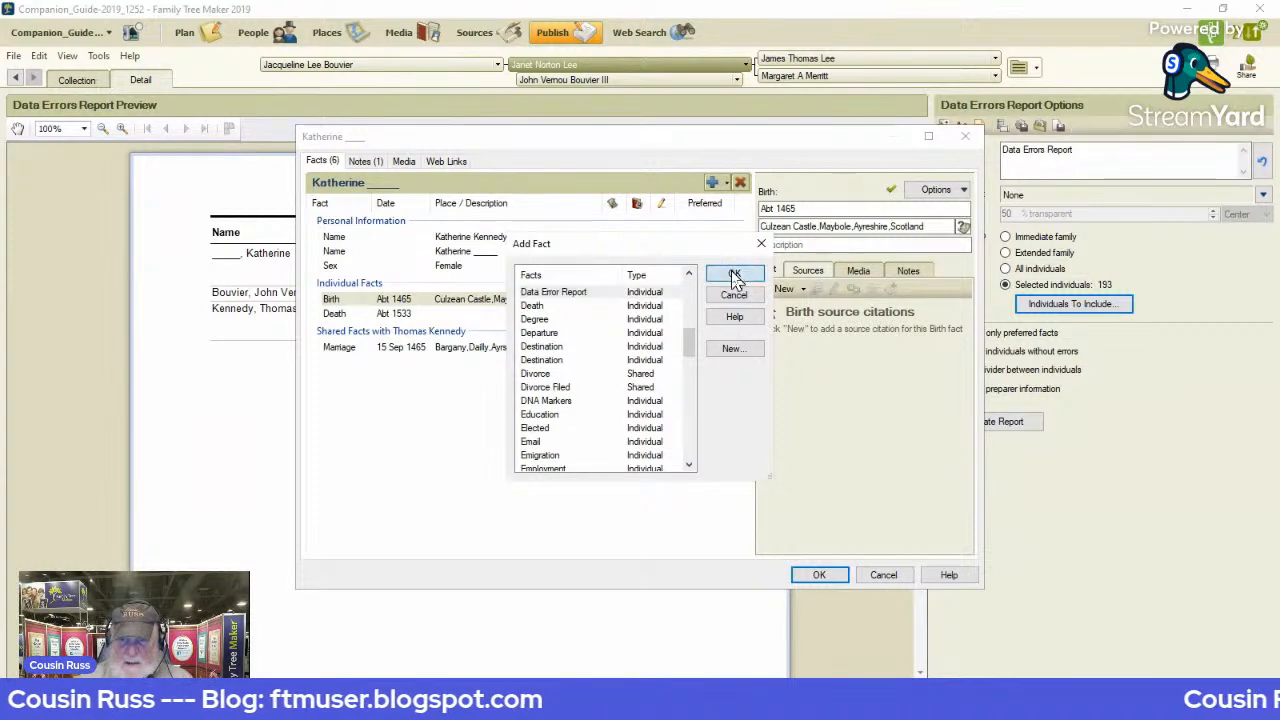
key(ctrl+v)
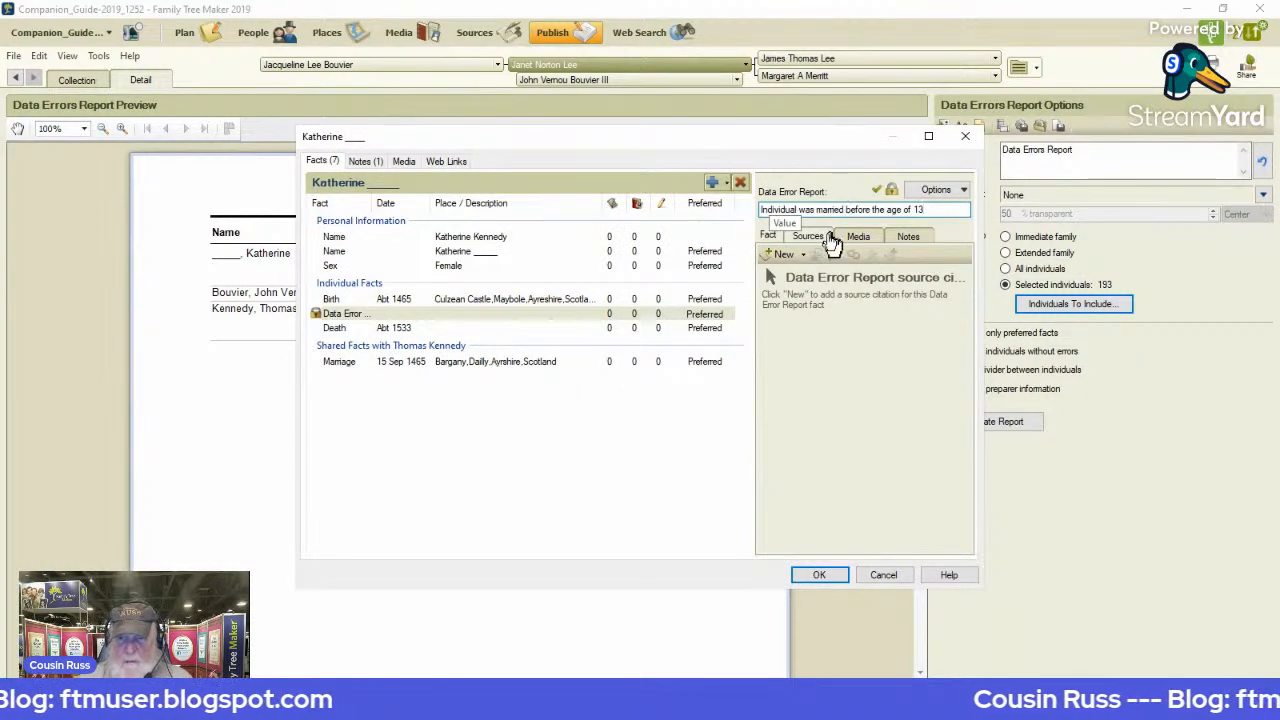
Step: Link the existing citation "Data Error Report. 05 March 2022" to the new fact, copy that source citation, and save the person's facts
click(802, 256)
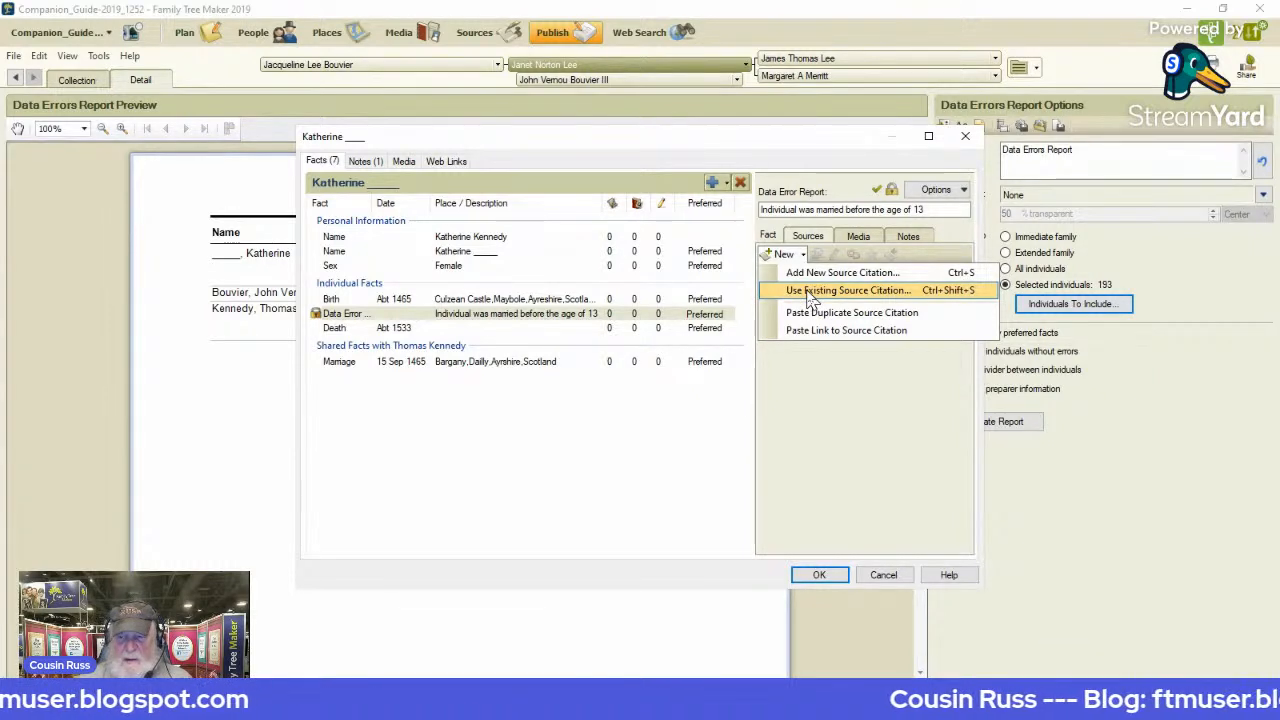
click(809, 291)
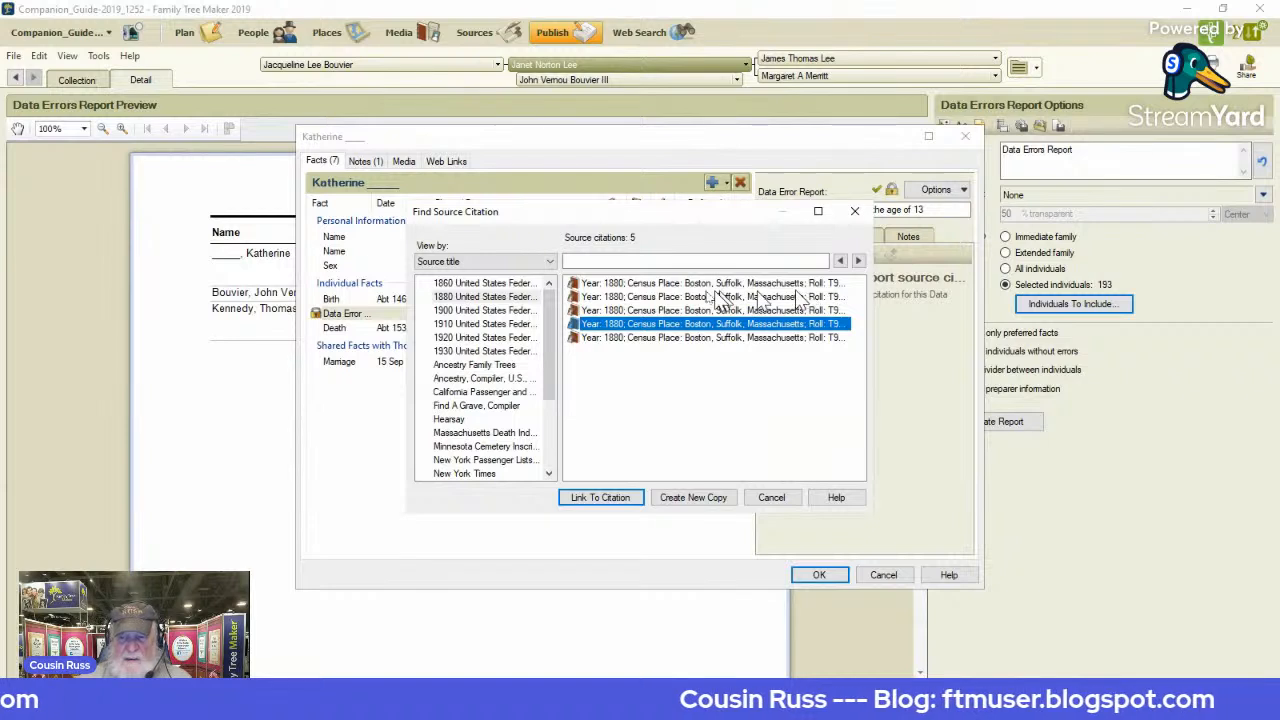
scroll(540, 318, down, 3)
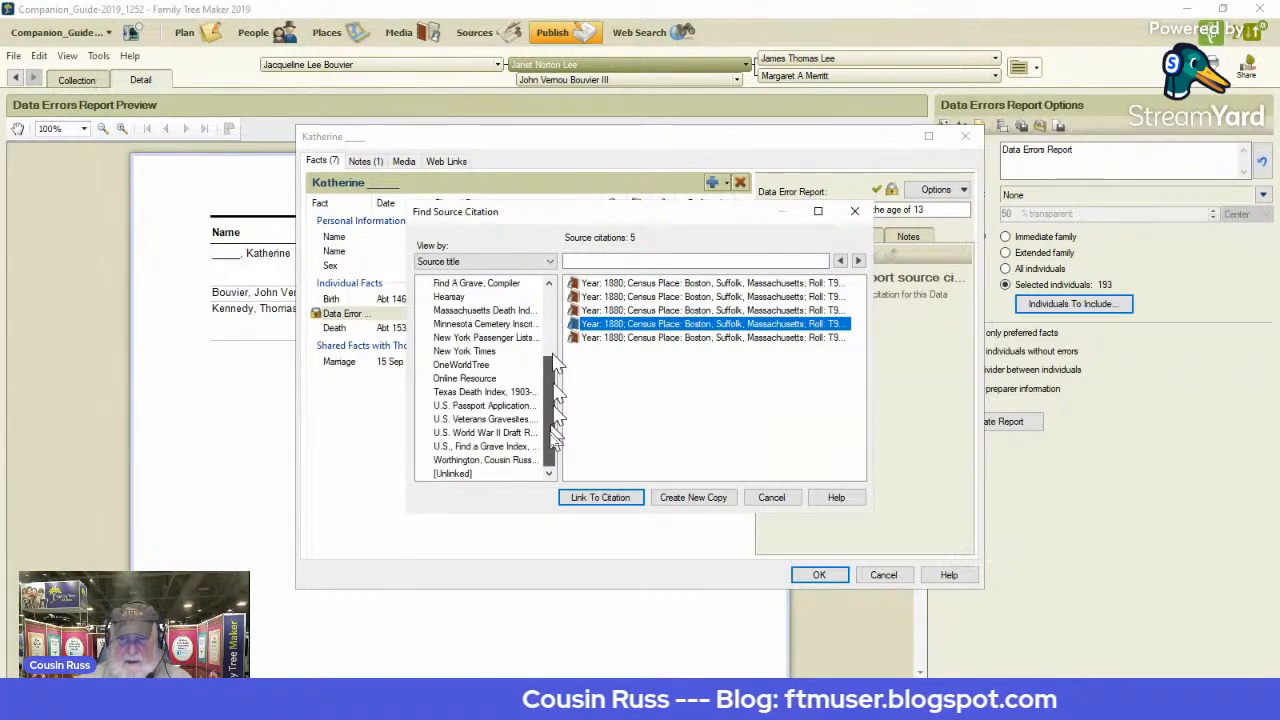
click(493, 460)
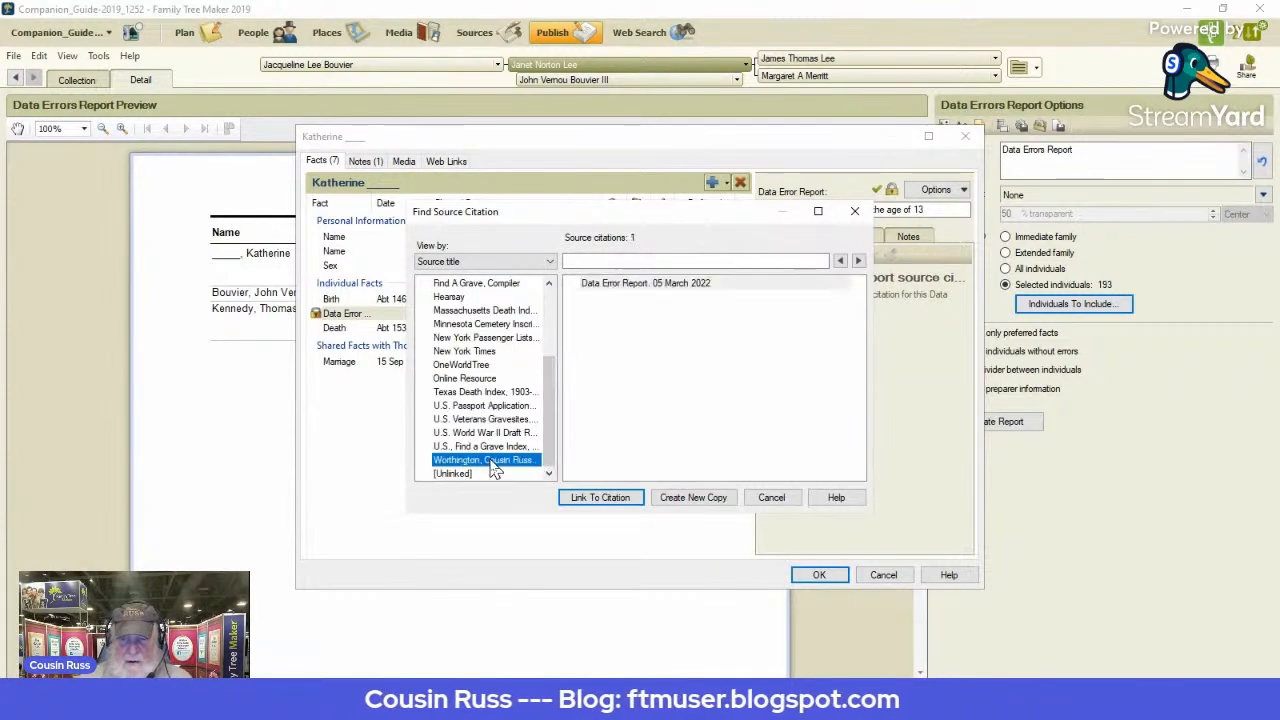
click(655, 285)
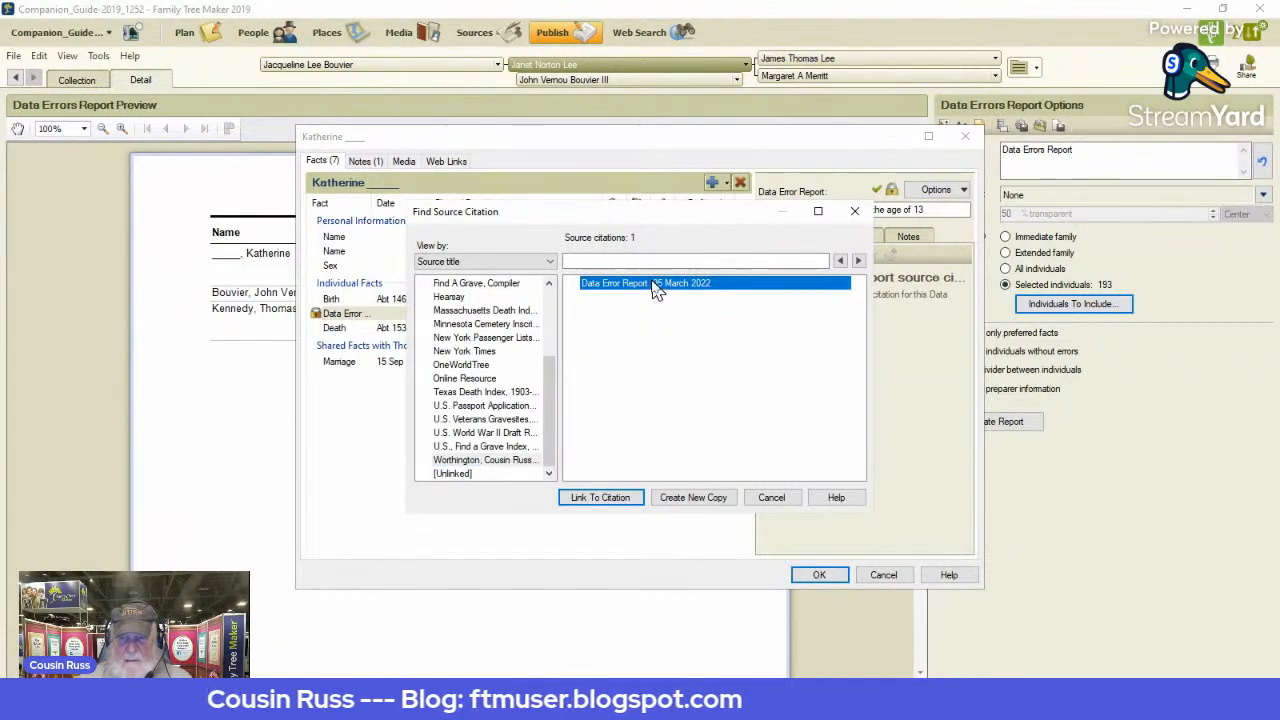
click(598, 498)
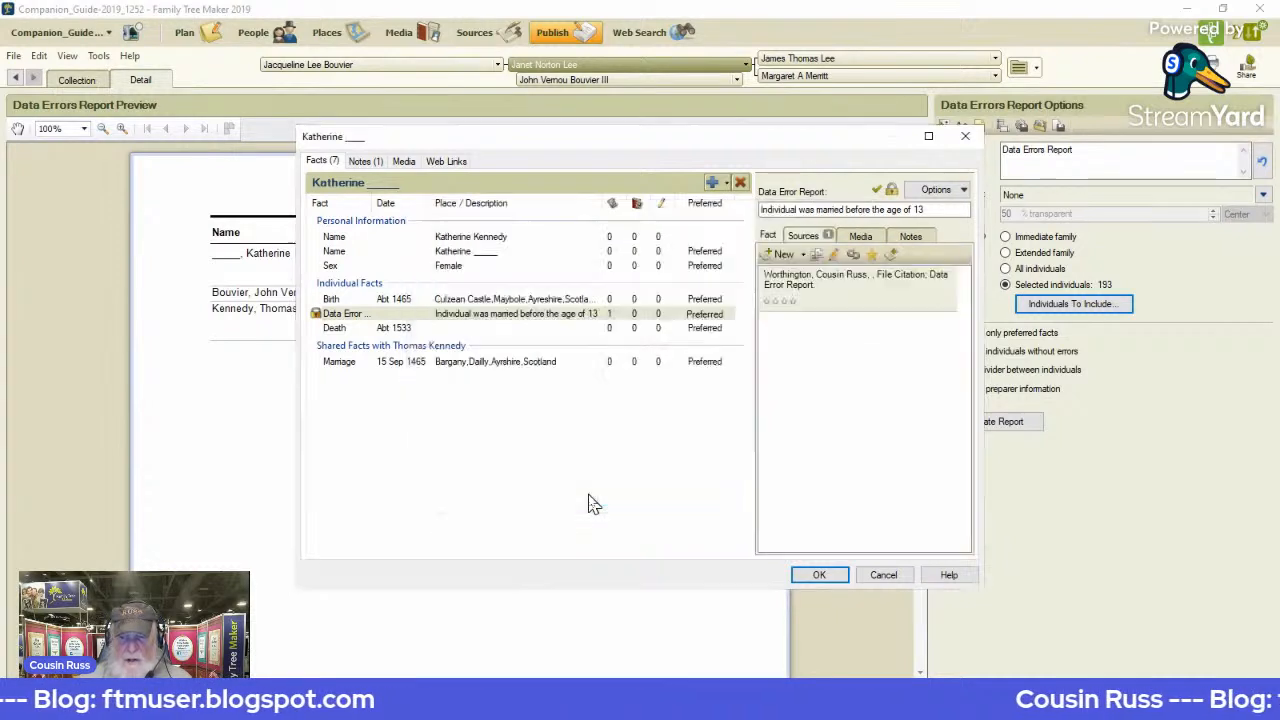
click(816, 287)
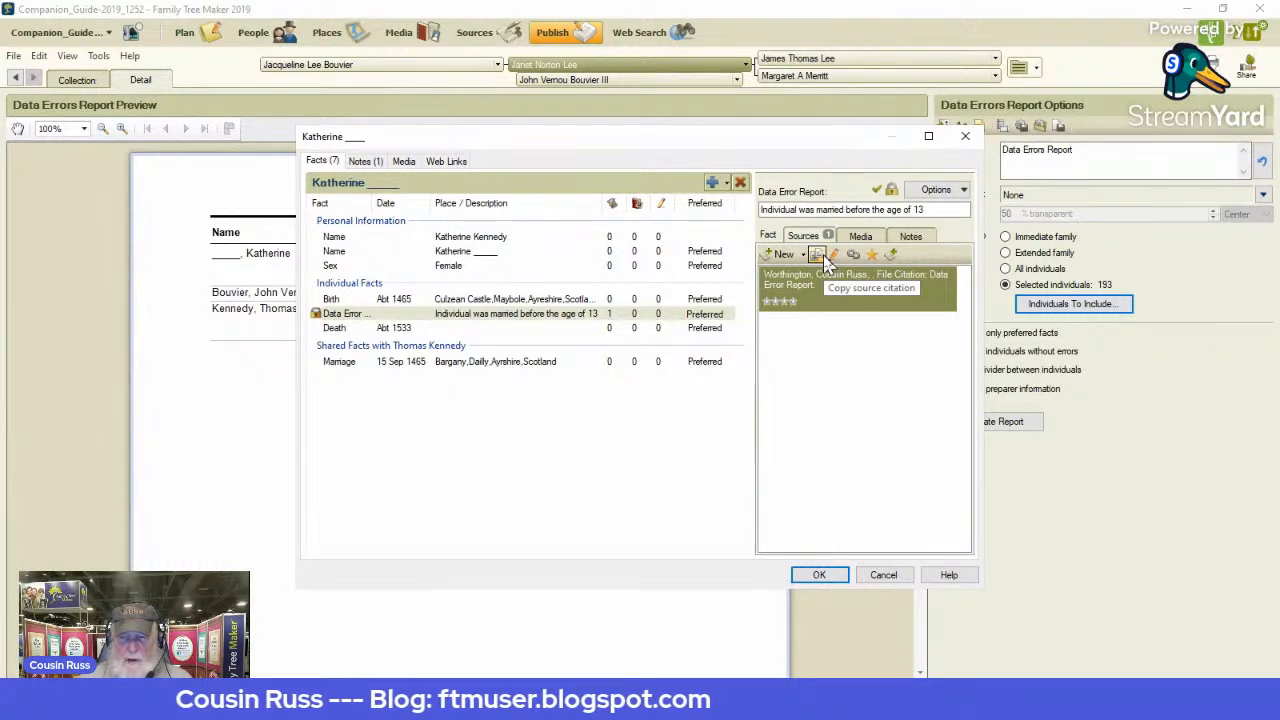
click(819, 575)
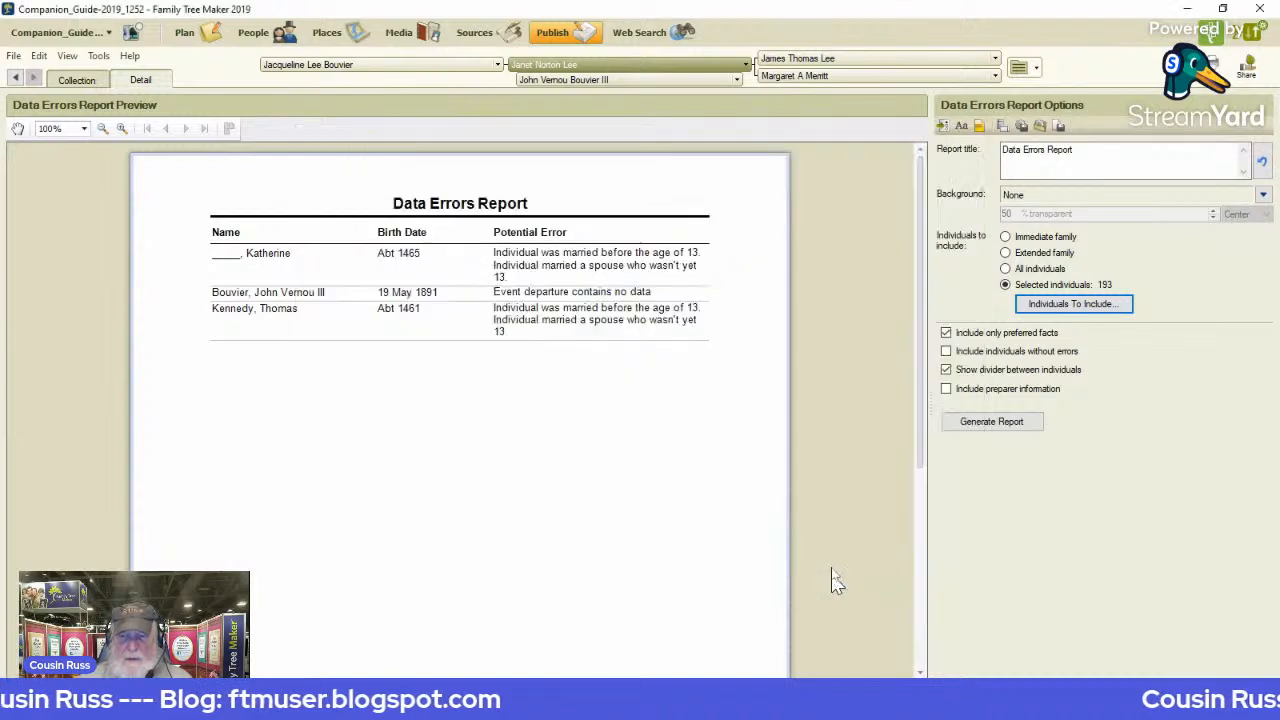
Step: Add a Data Error Report fact reading "Individual was married before the age of 13" to the last person listed in the report
double_click(285, 309)
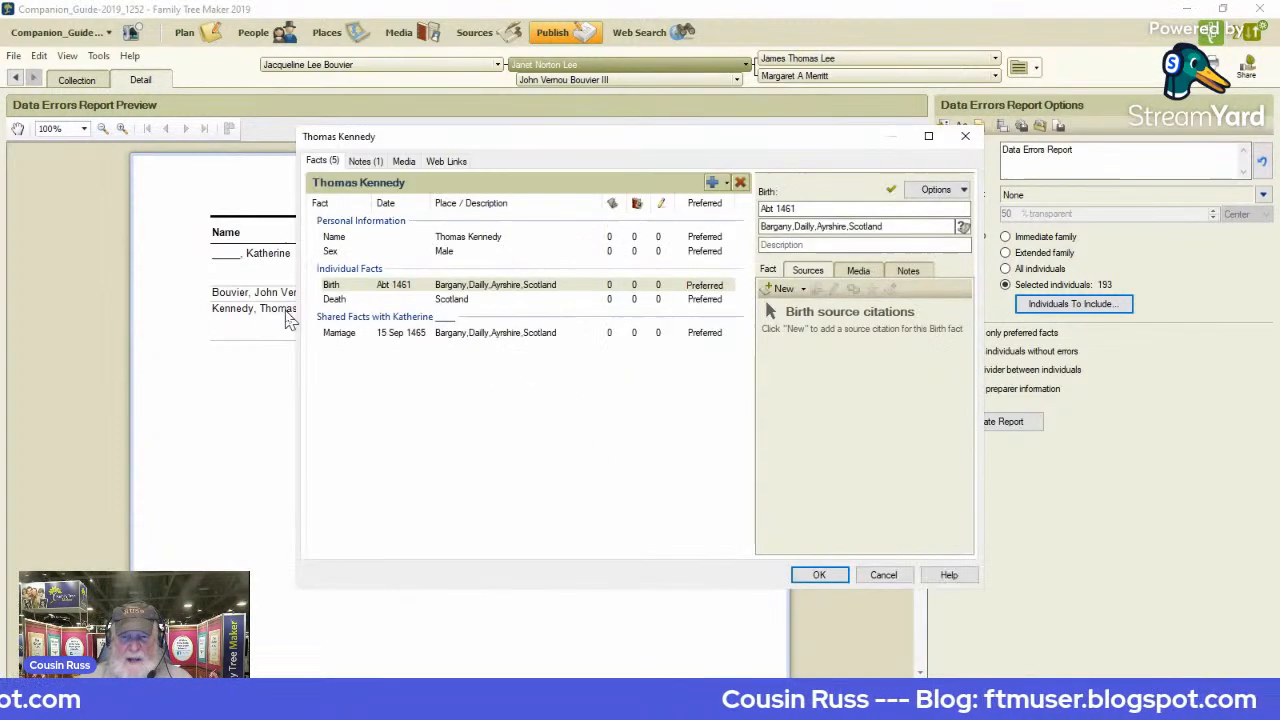
click(712, 184)
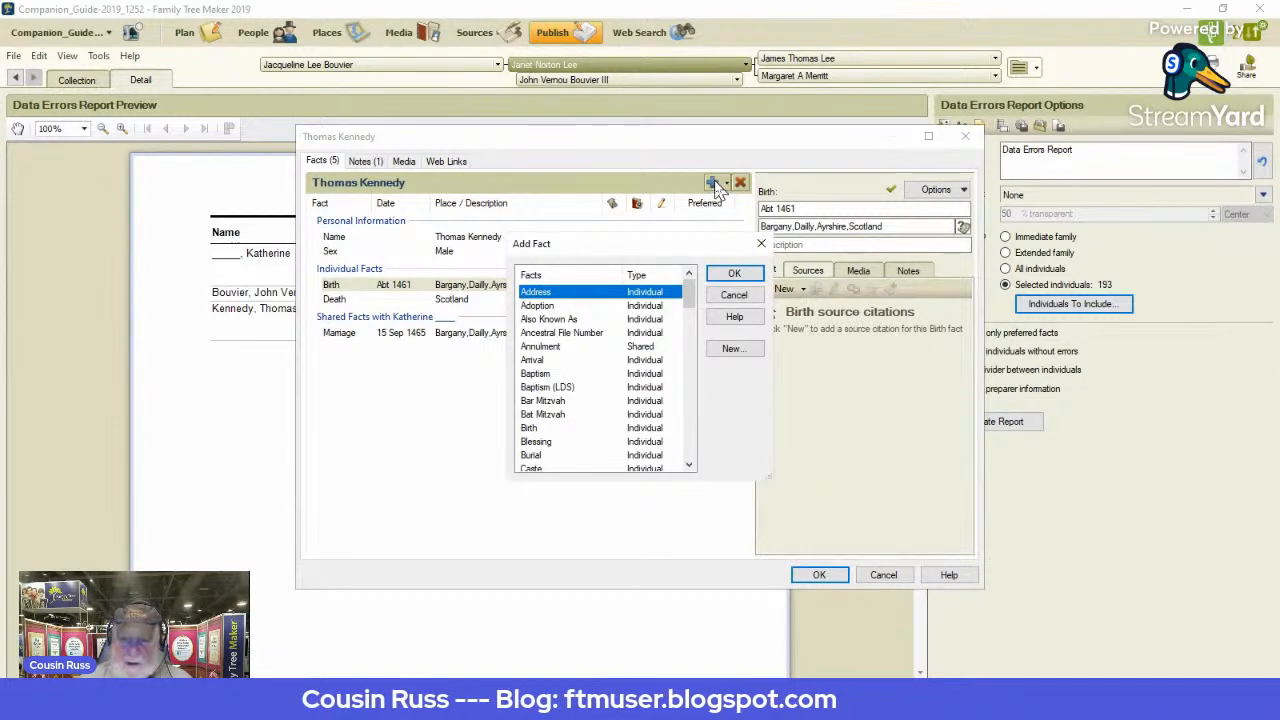
key(d)
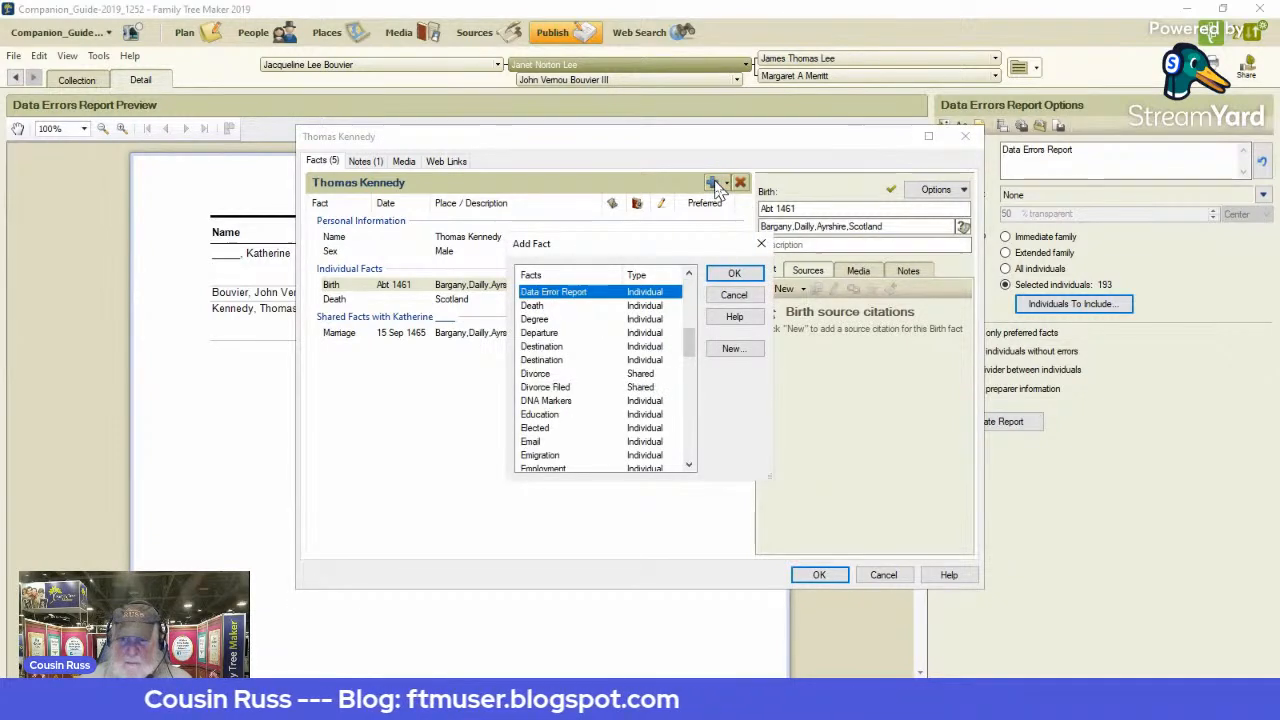
click(738, 276)
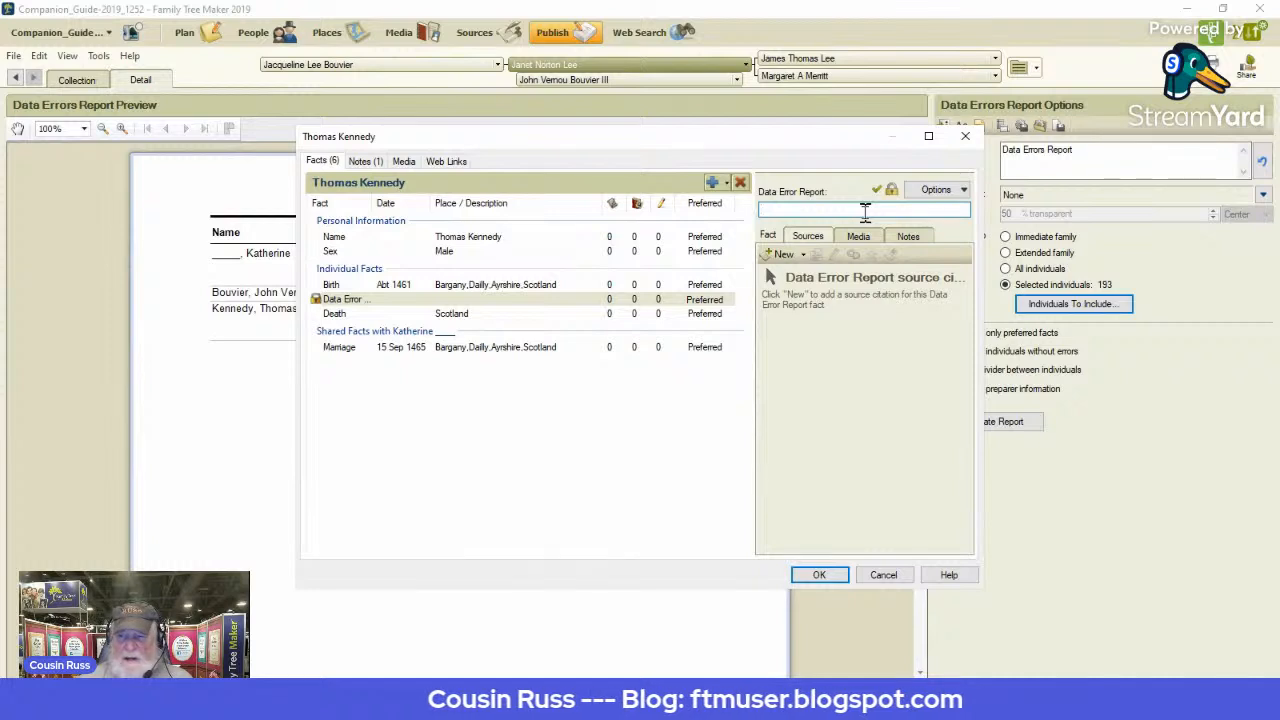
key(ctrl+v)
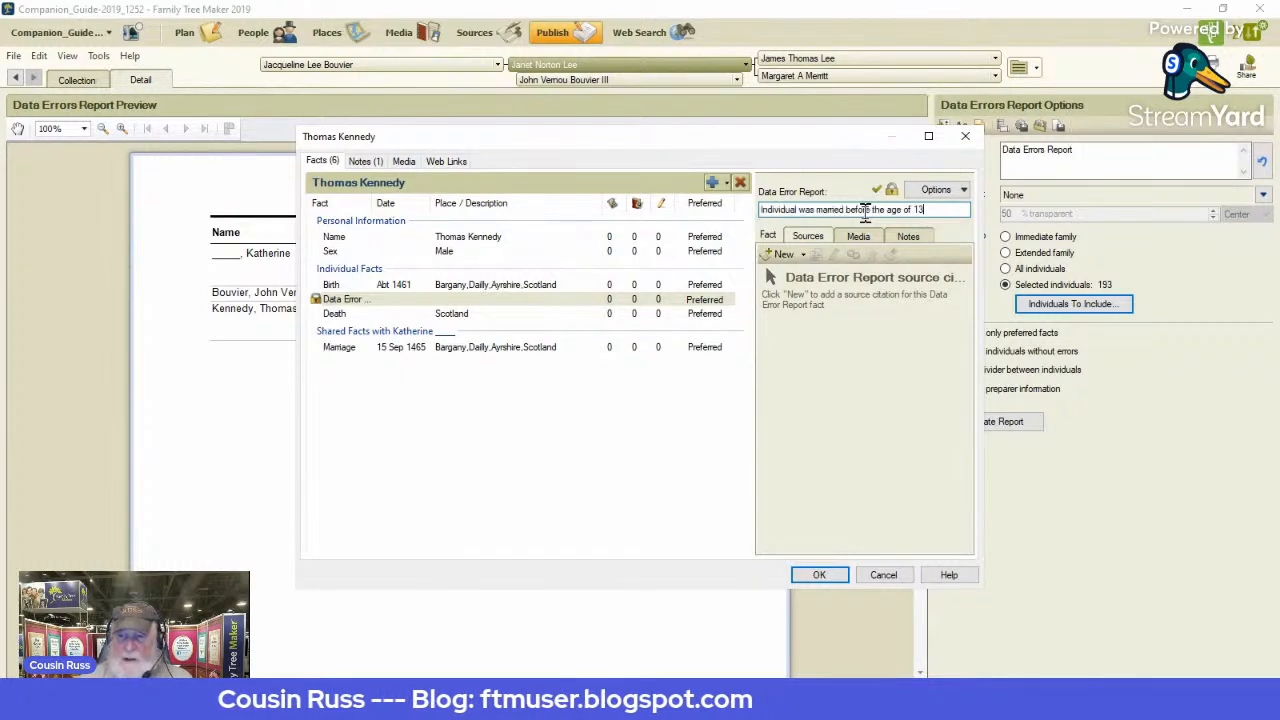
Step: Attach the copied source citation to this Data Error Report fact as a link and save the person's facts
click(806, 256)
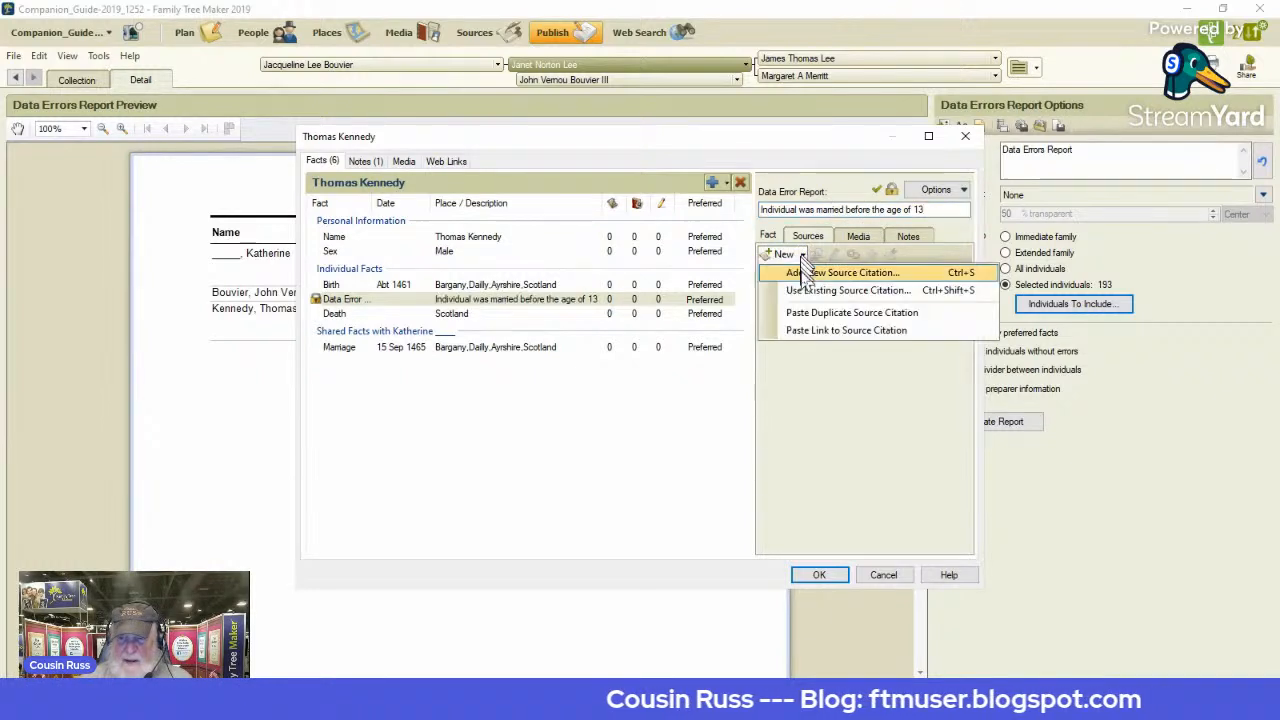
click(806, 331)
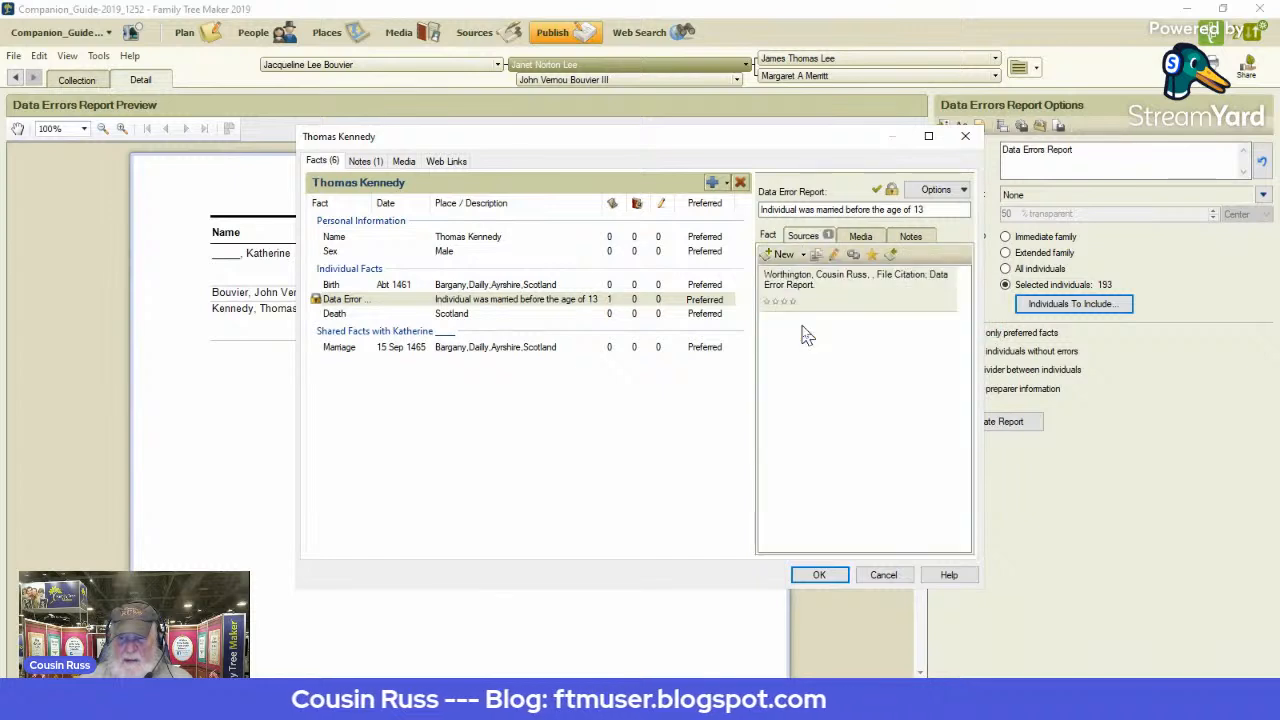
click(815, 577)
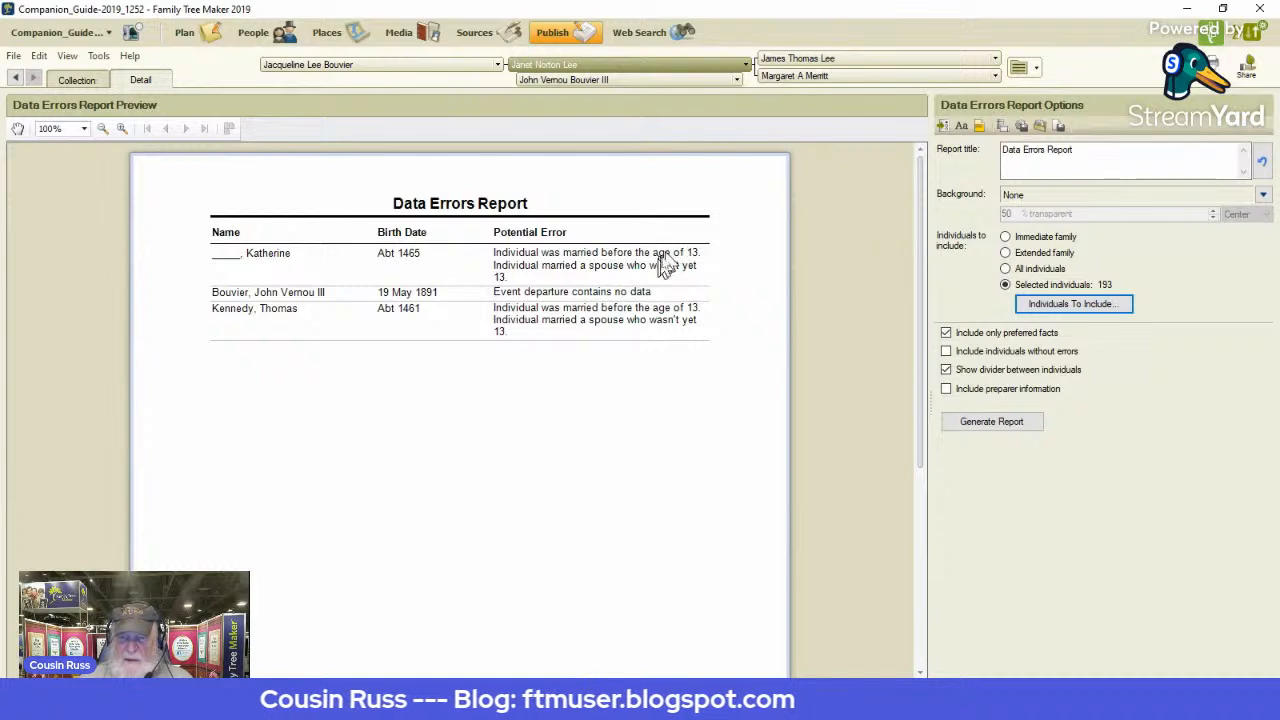
Step: Filter out of the report all individuals whose Data Error Report description contains "Individual was married before the age of 13" and apply the filter
click(1035, 306)
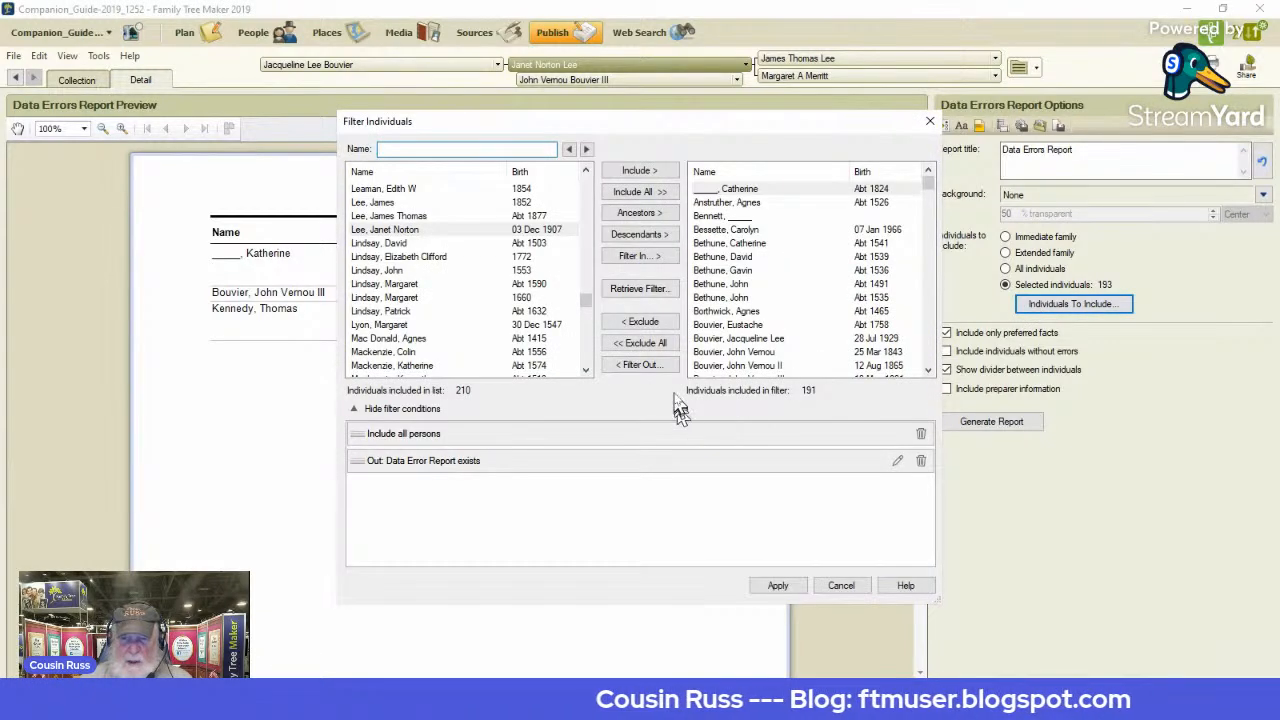
click(640, 364)
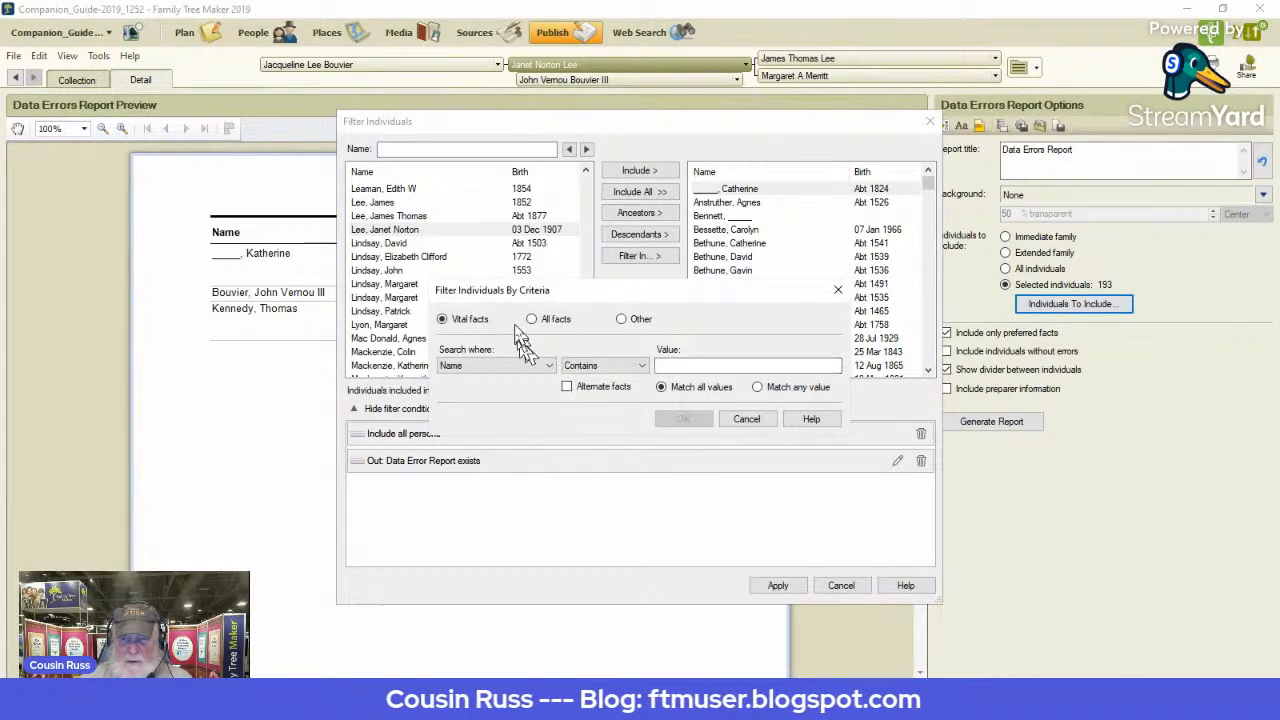
click(546, 366)
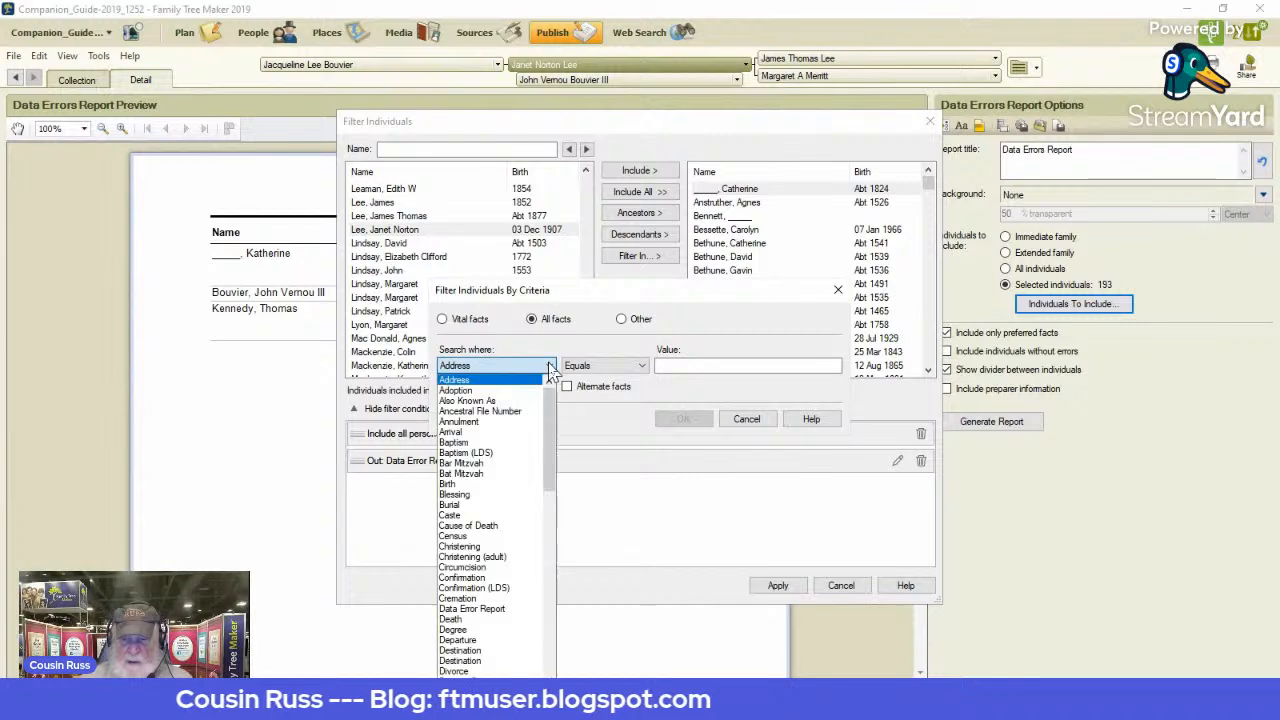
click(515, 609)
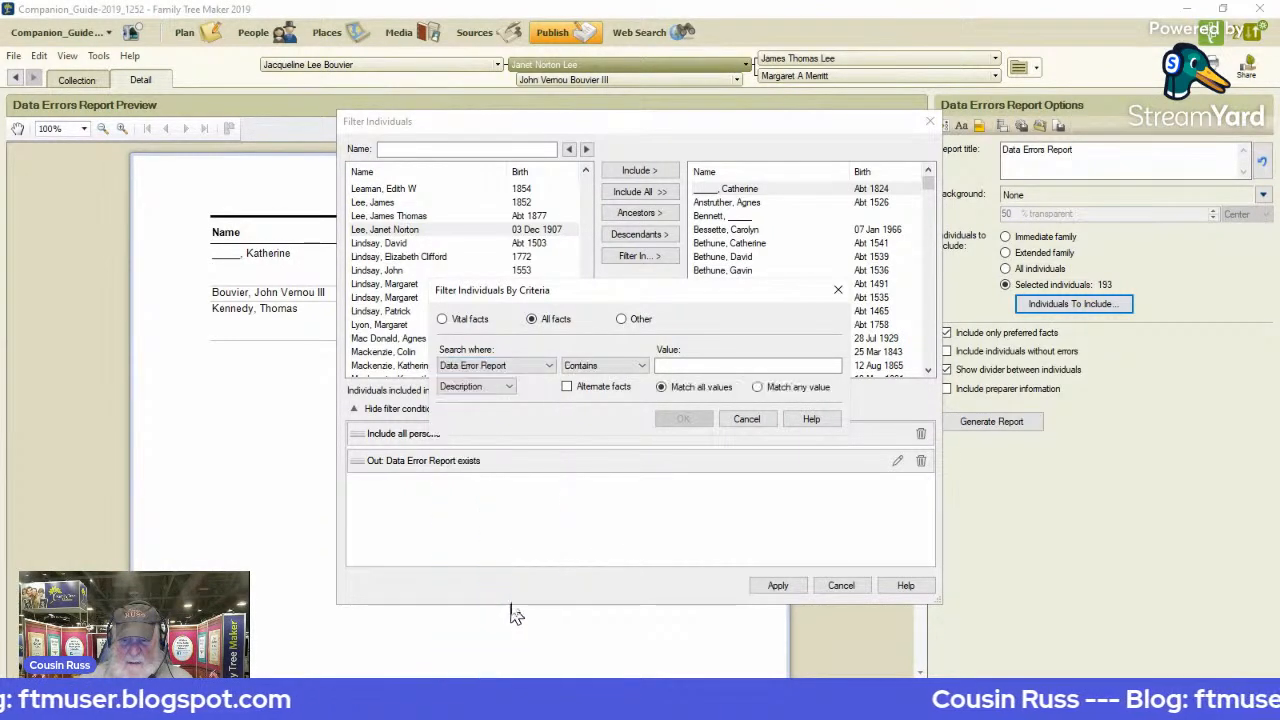
click(693, 365)
click(699, 364)
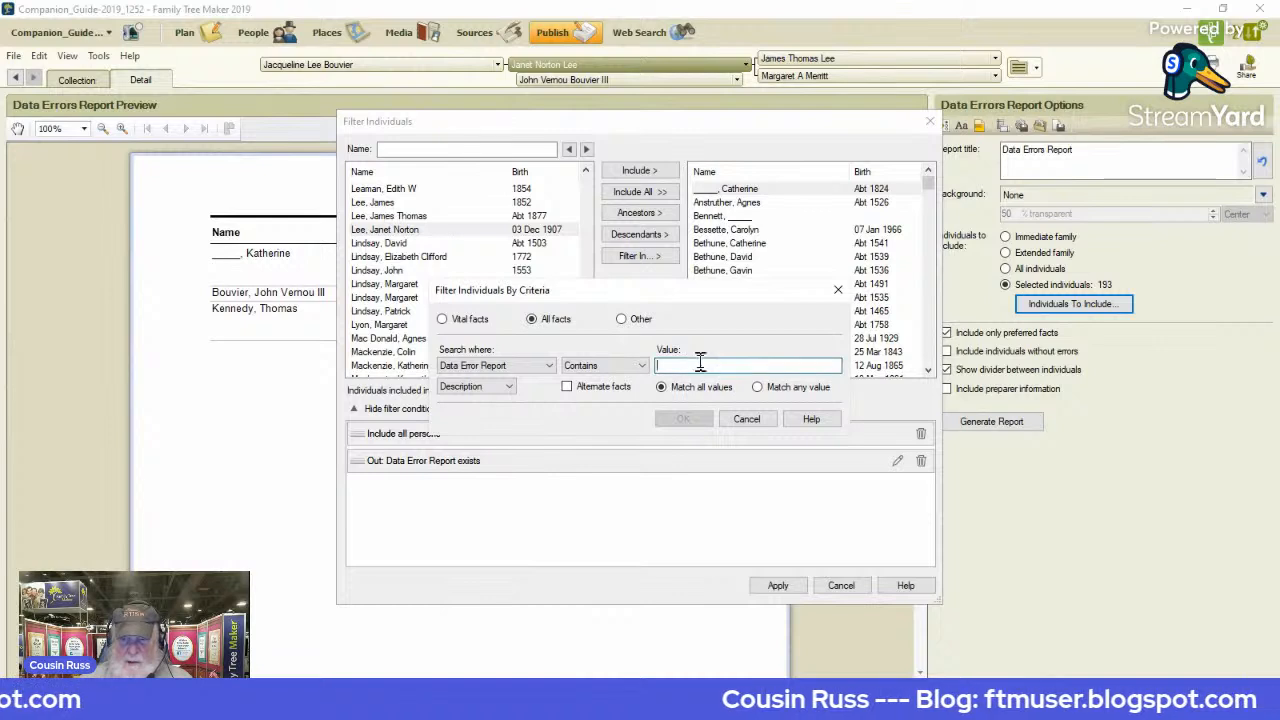
text(Individual was married before the age of 13)
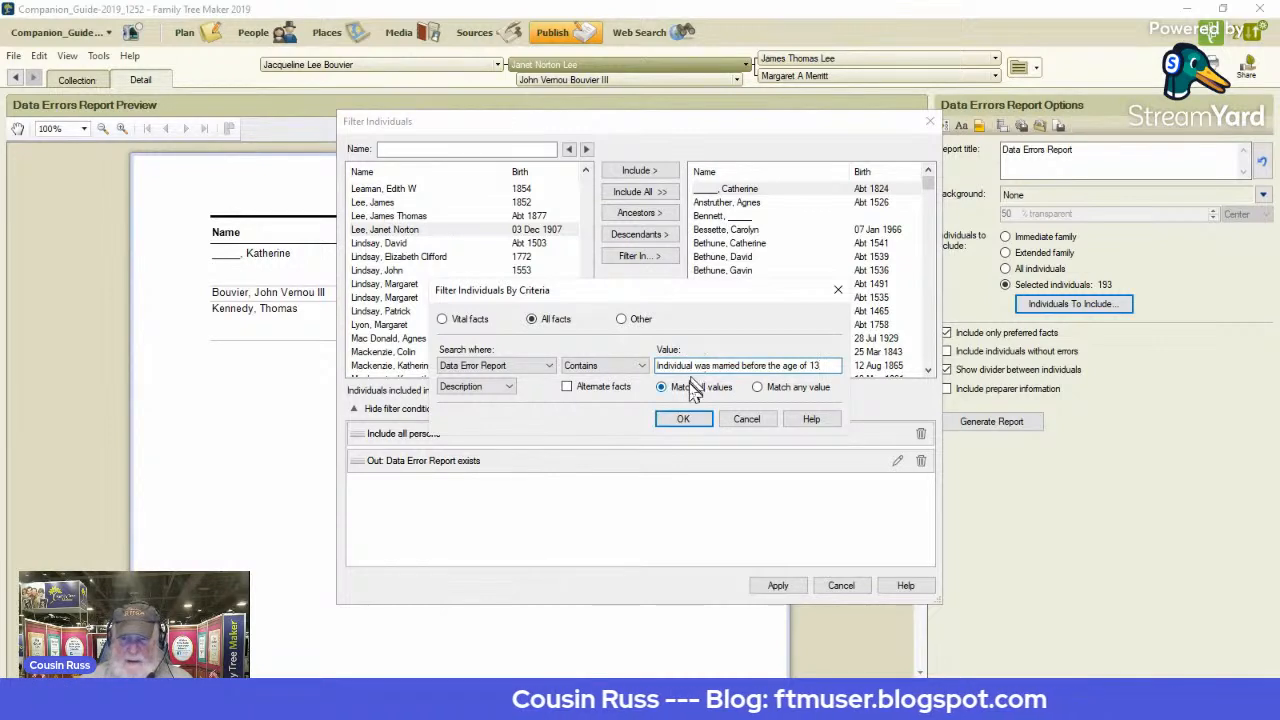
click(684, 418)
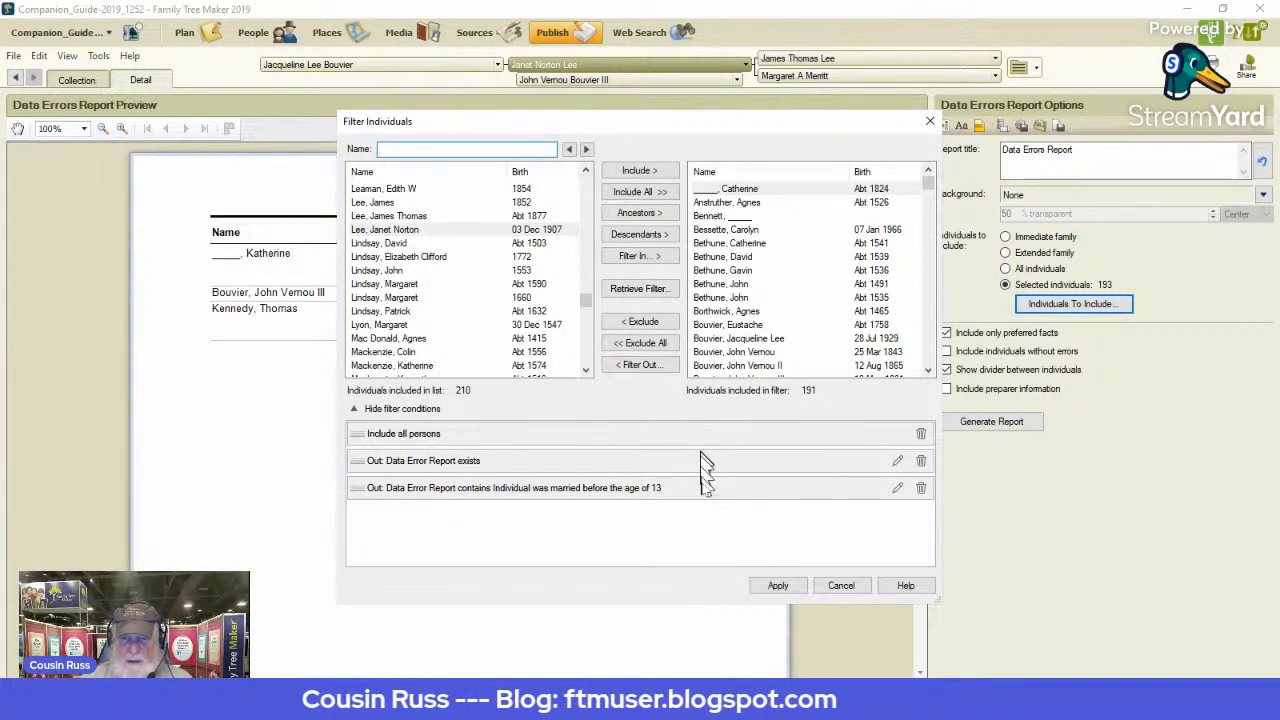
click(776, 588)
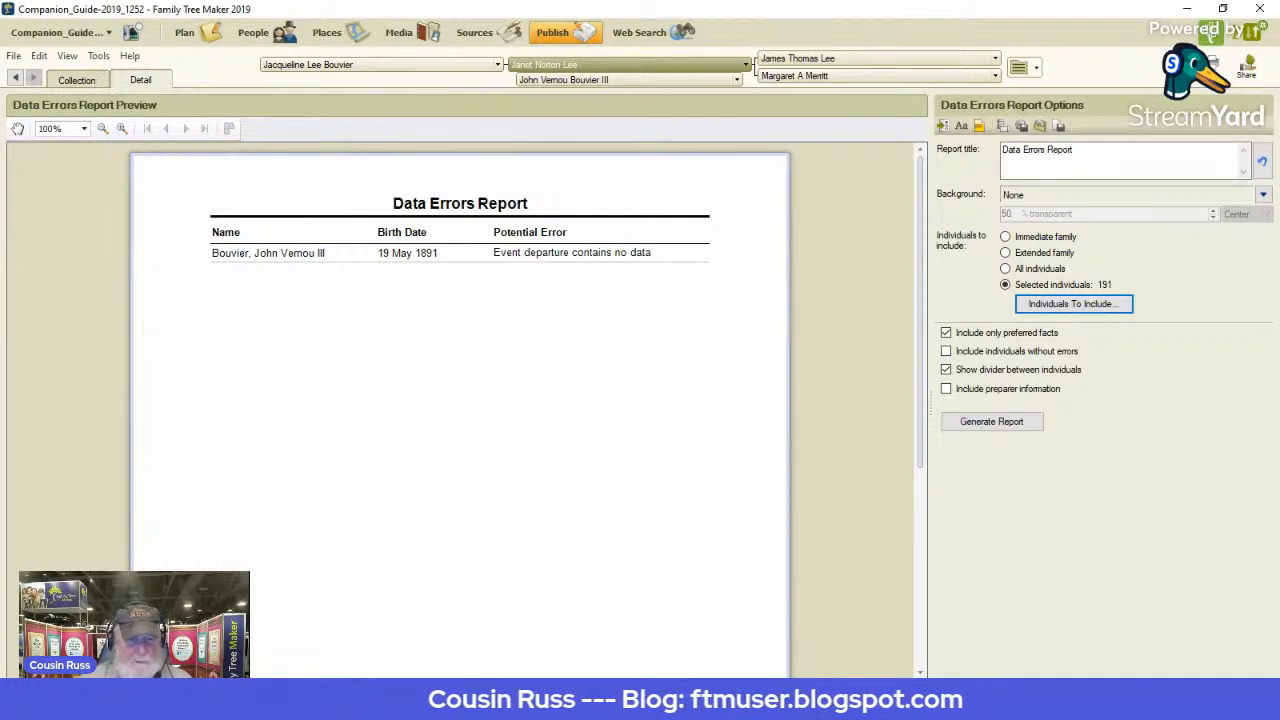
Step: Switch to FTM-Data_Error_Report.txt in Notepad, copy the line "Event contains no data", and return to the Data Errors Report
key(alt+Tab)
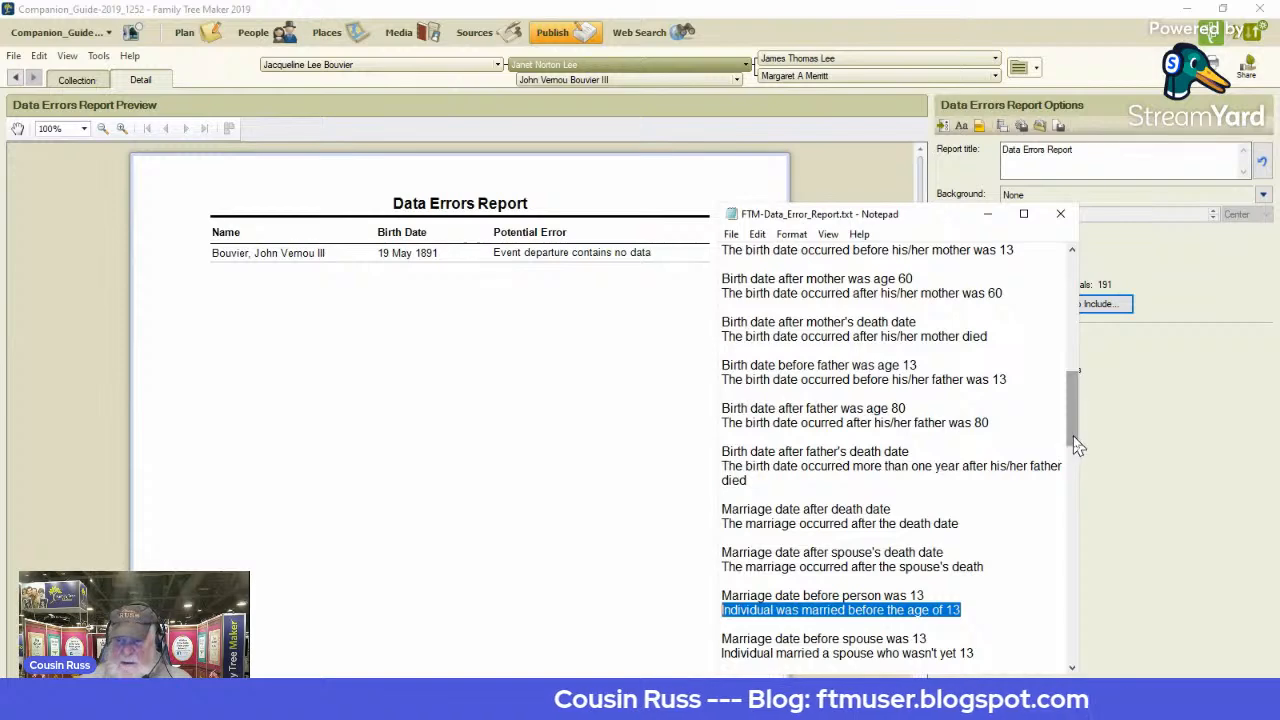
drag(1076, 446, 1073, 536)
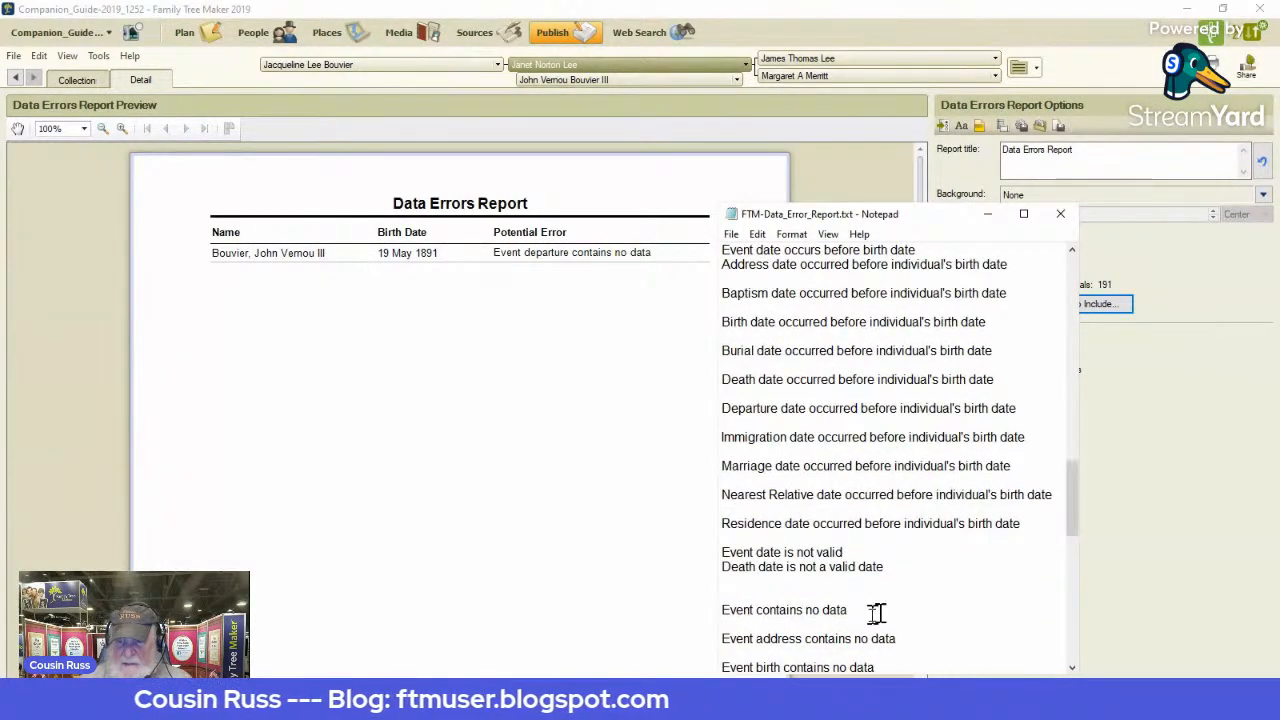
shift+click(738, 615)
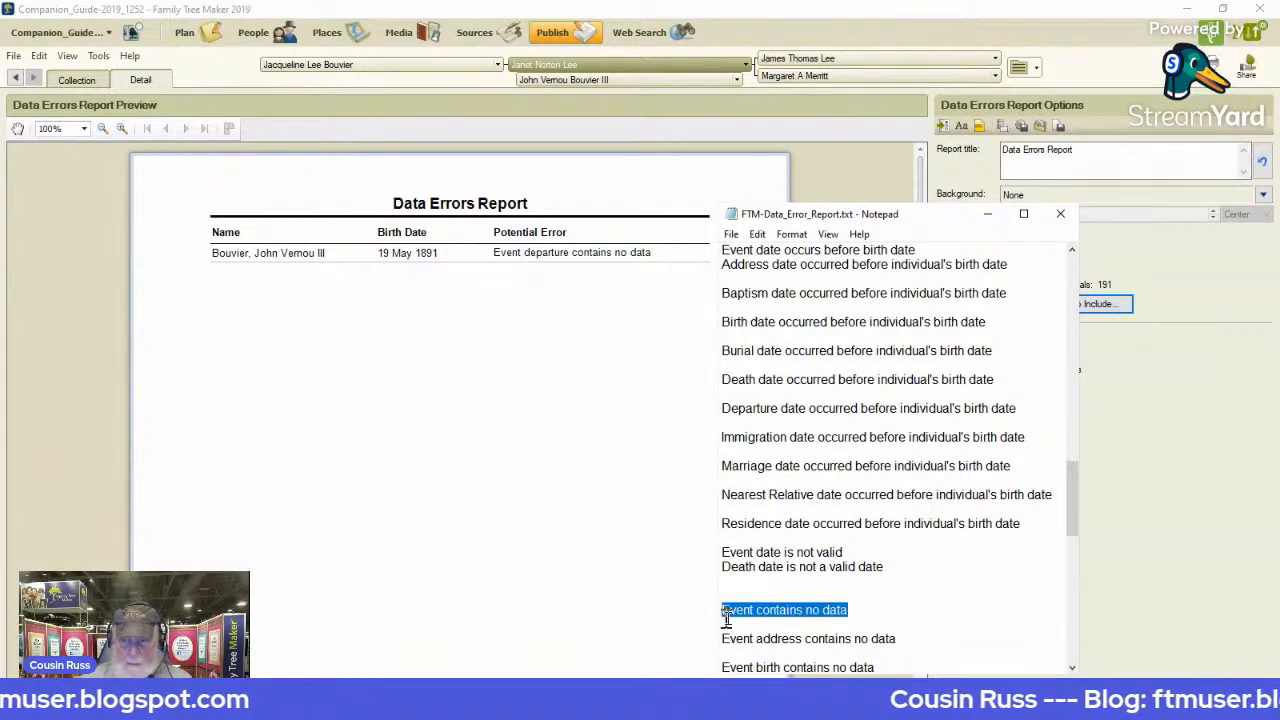
click(987, 214)
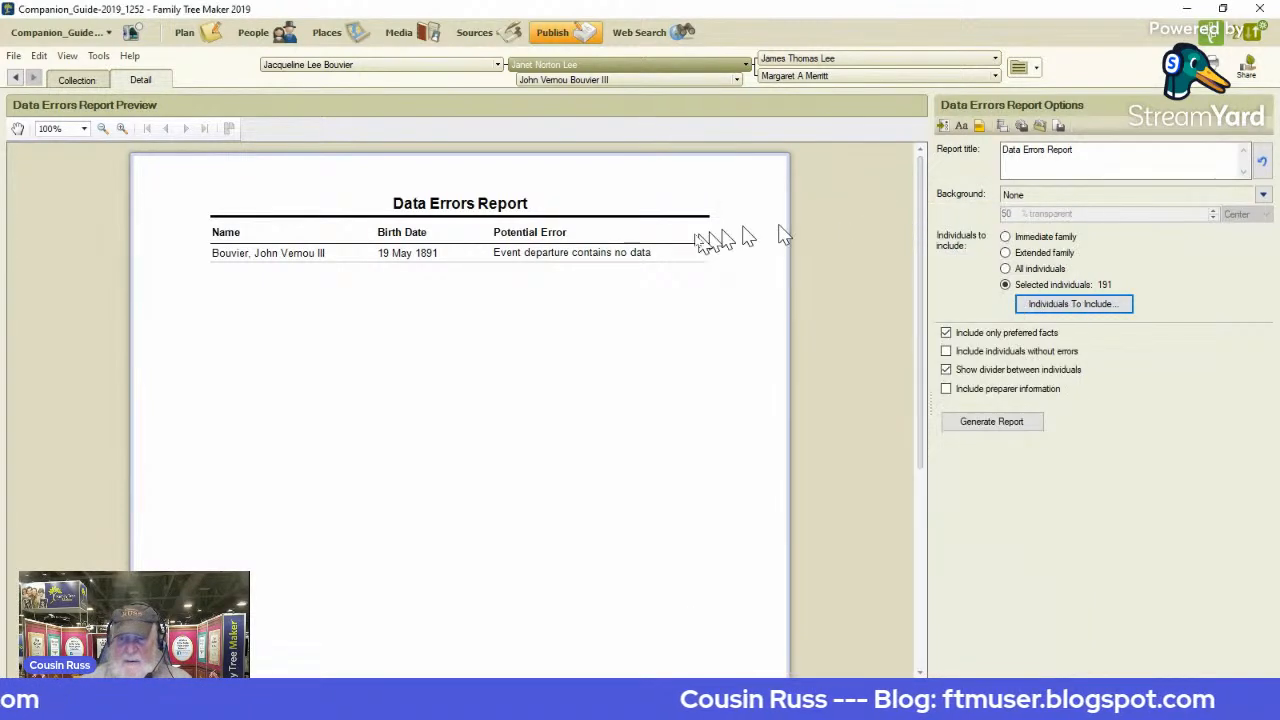
Step: Add a Data Error Report fact with the copied text "Event contains no data" to the only person still listed in the report
double_click(300, 260)
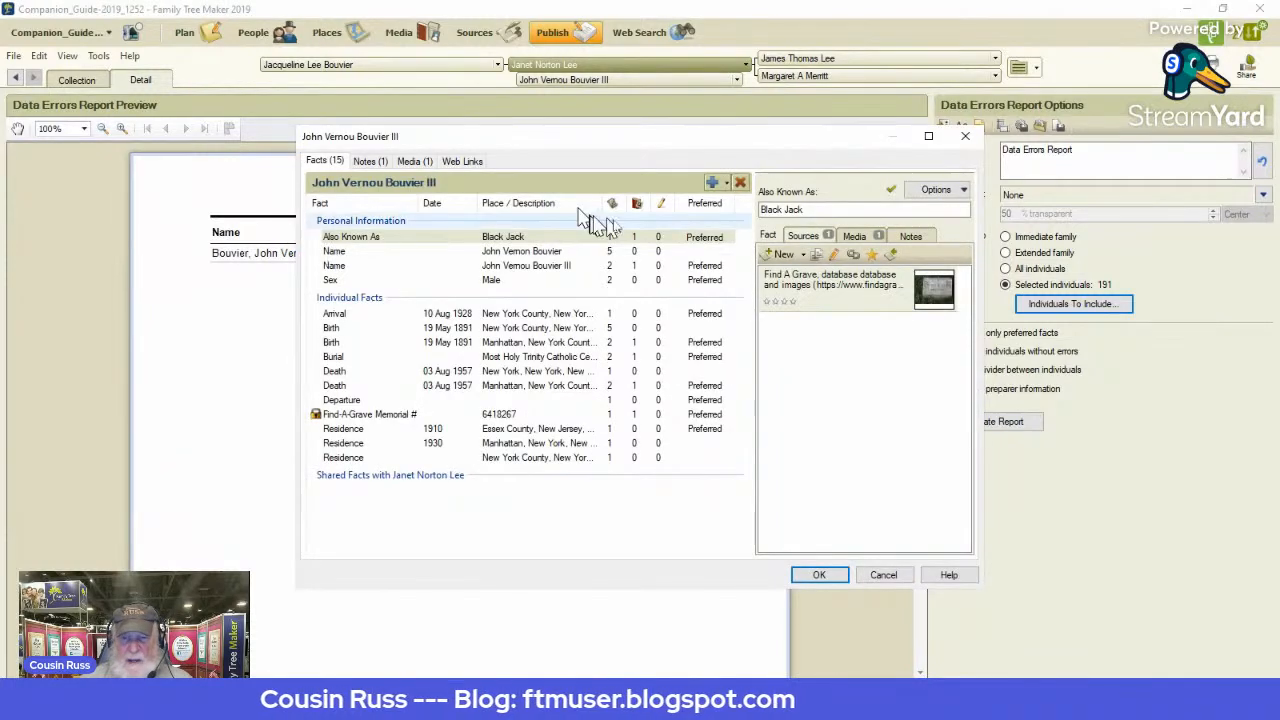
click(710, 183)
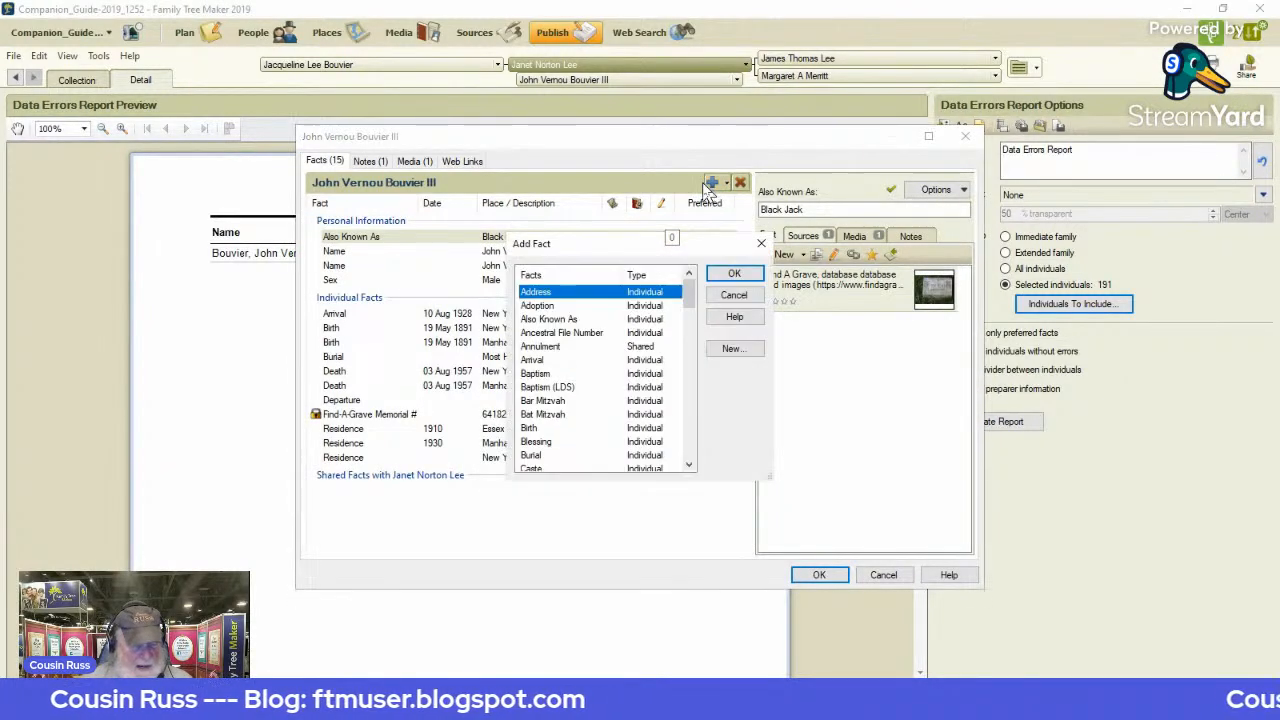
key(d)
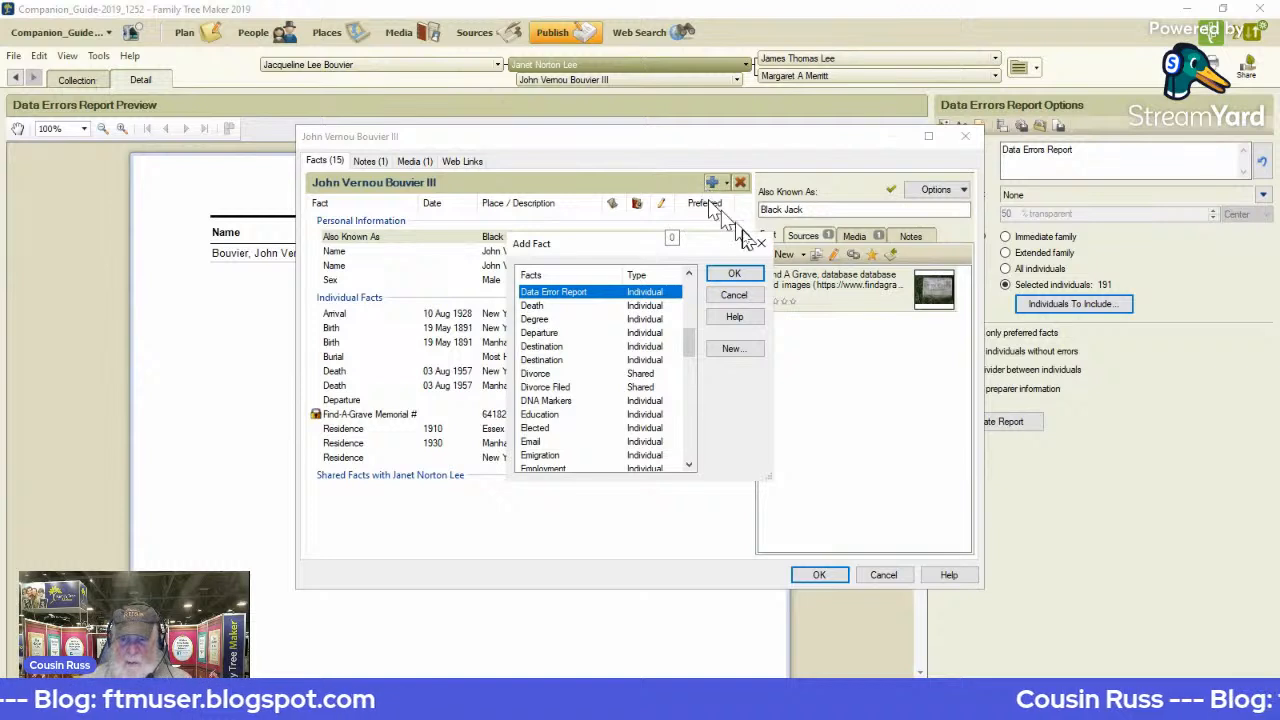
click(736, 273)
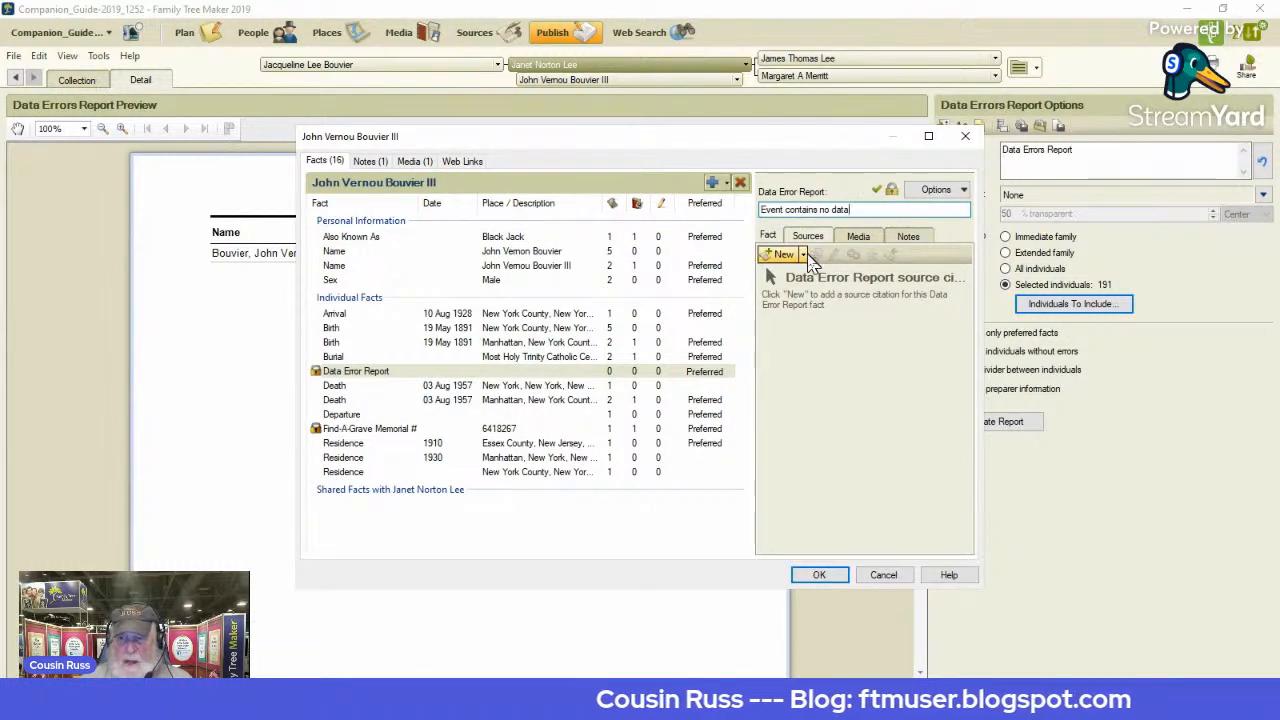
Step: Link the copied source citation to the "Event contains no data" fact and save the person's facts
click(803, 255)
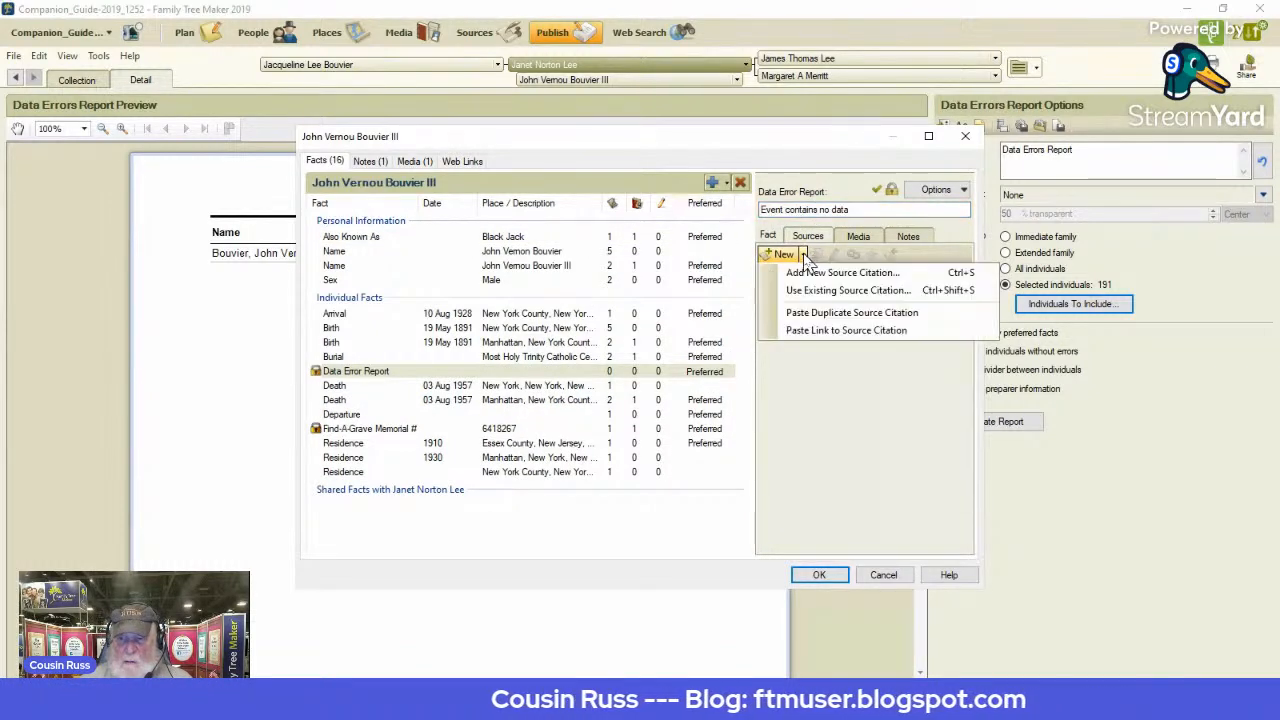
click(810, 329)
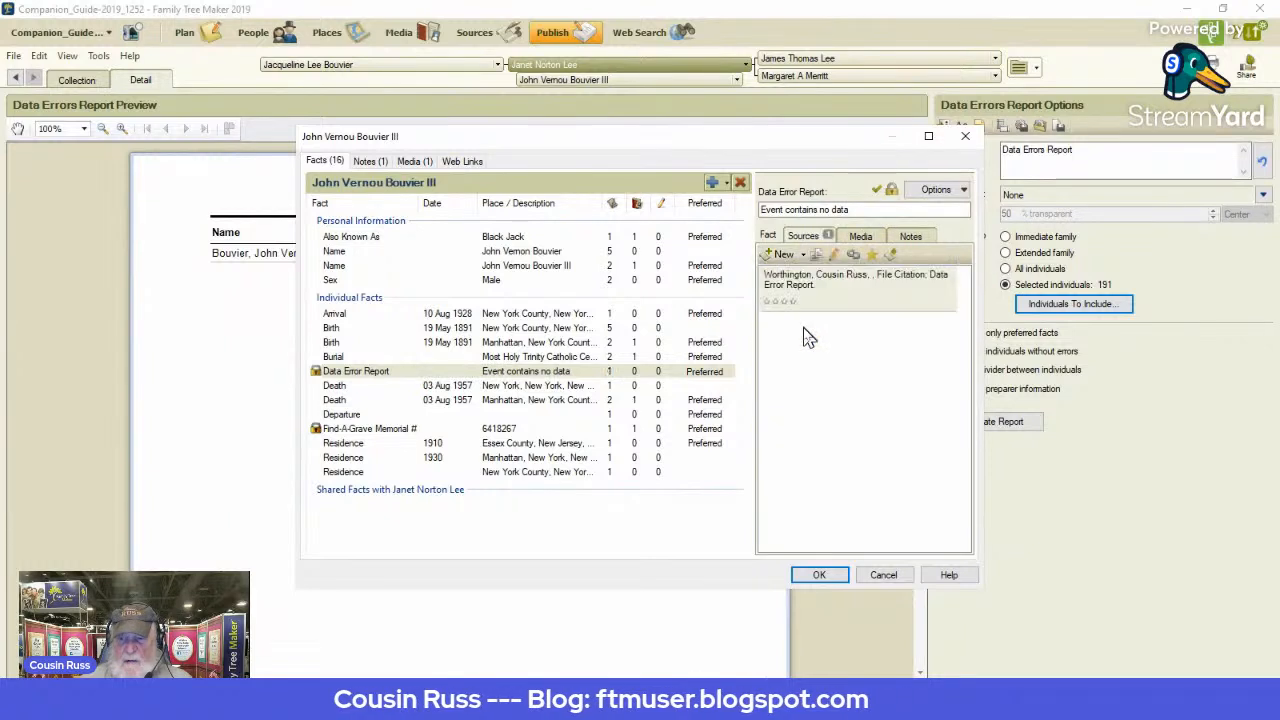
click(808, 576)
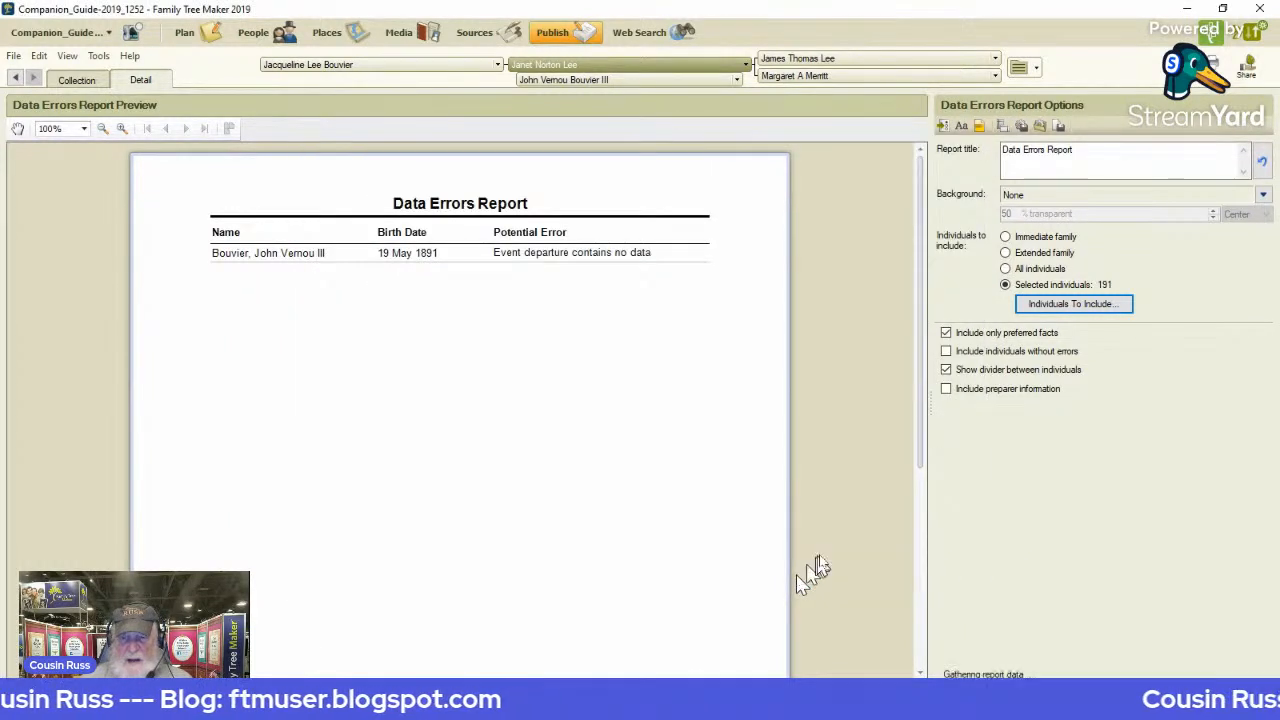
Step: Reapply the report's existing filter conditions so the newly documented person is excluded
click(1058, 306)
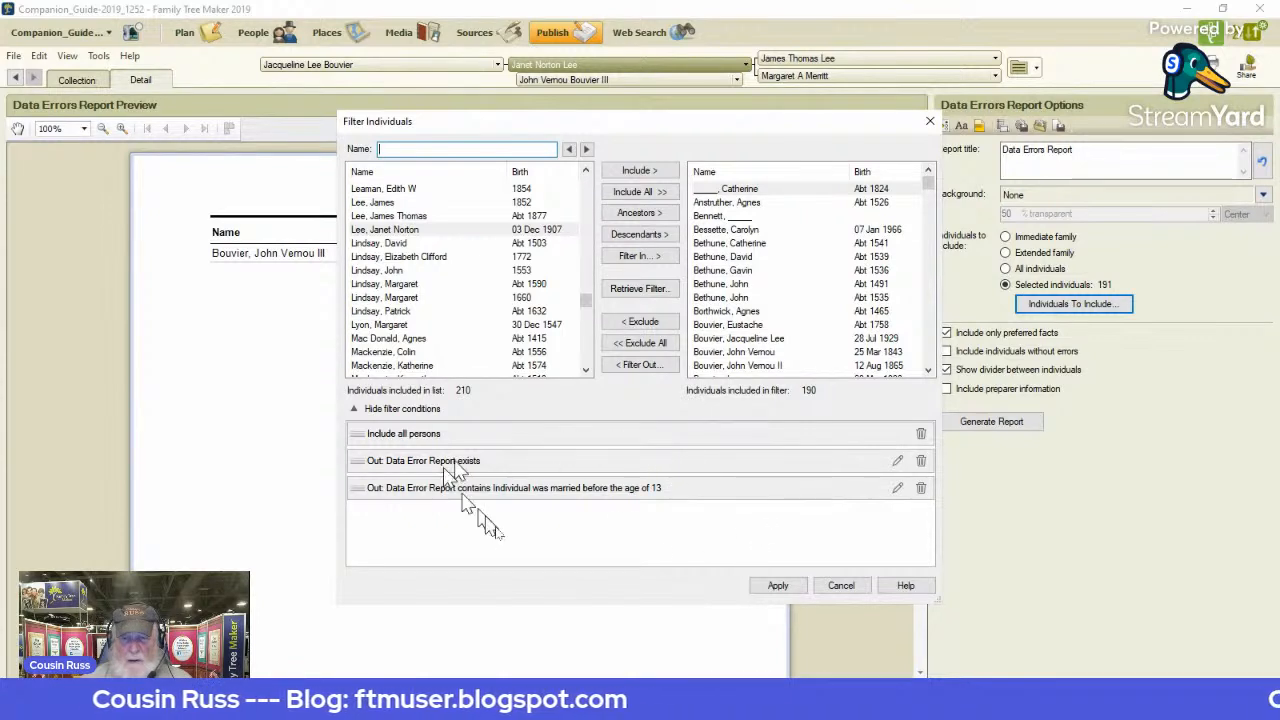
click(776, 587)
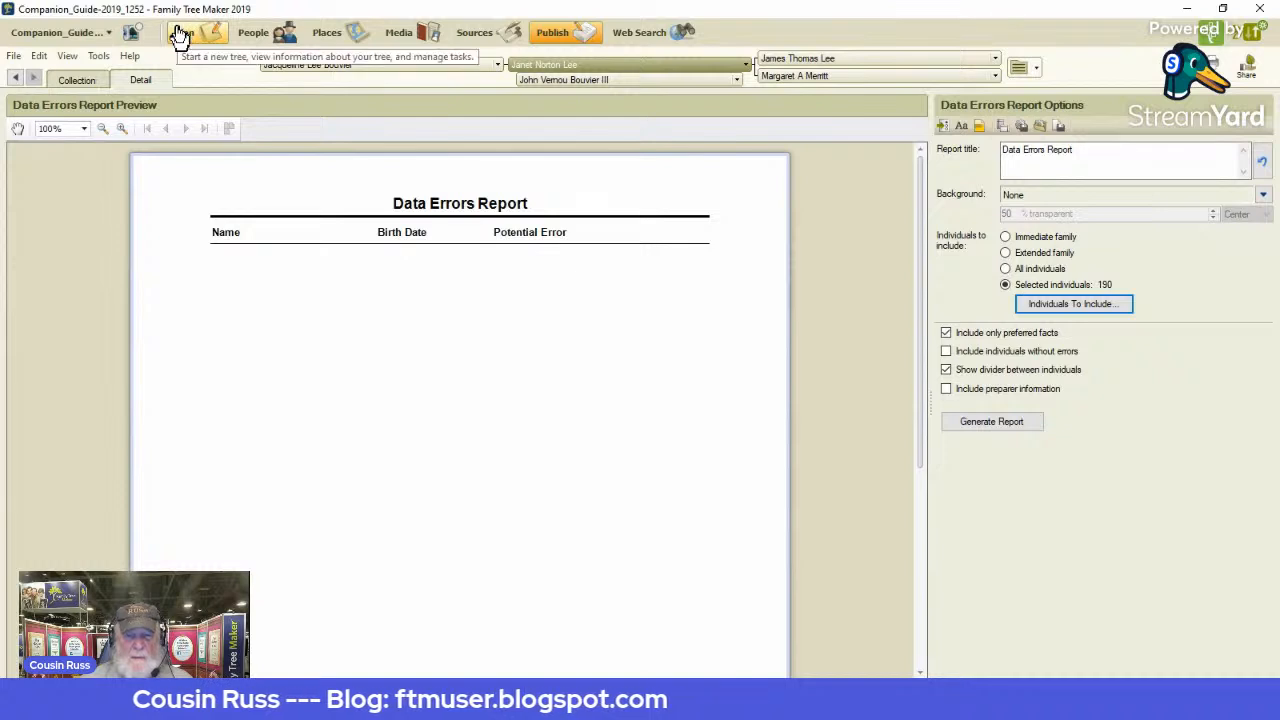
Step: Go to the people workspace's tree view and open the individual filter for its index
click(253, 38)
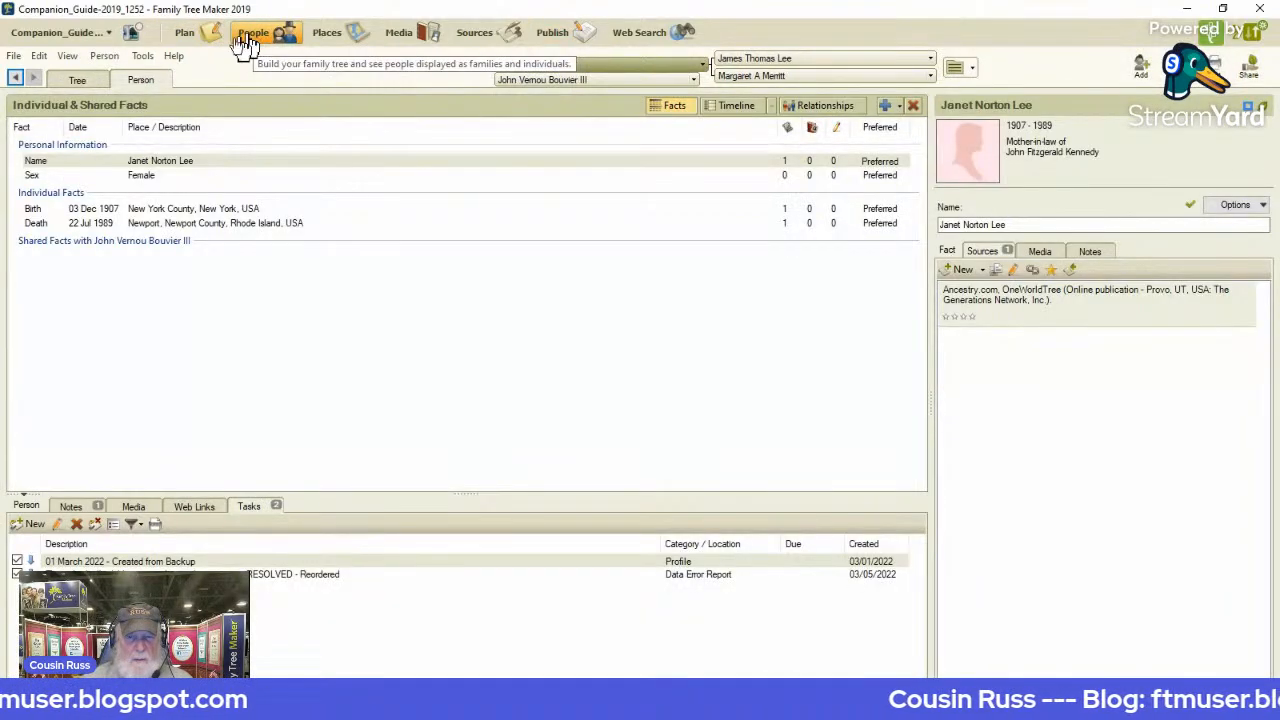
click(80, 82)
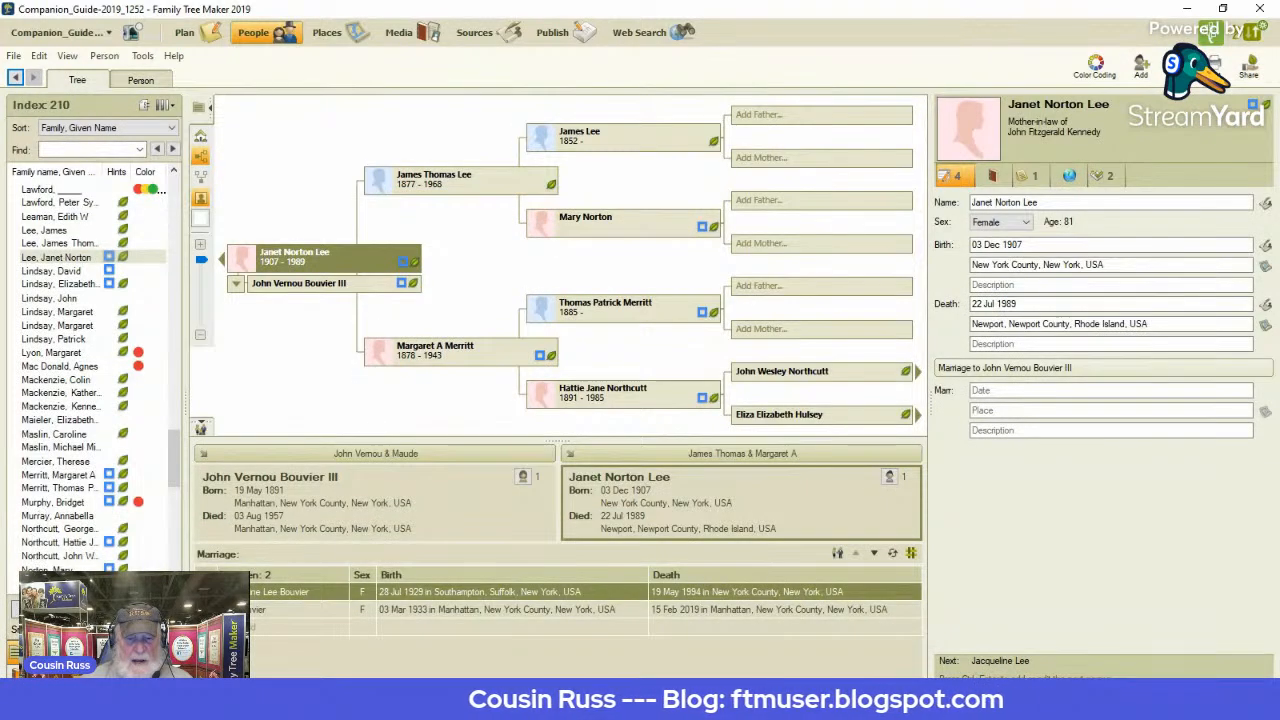
click(44, 609)
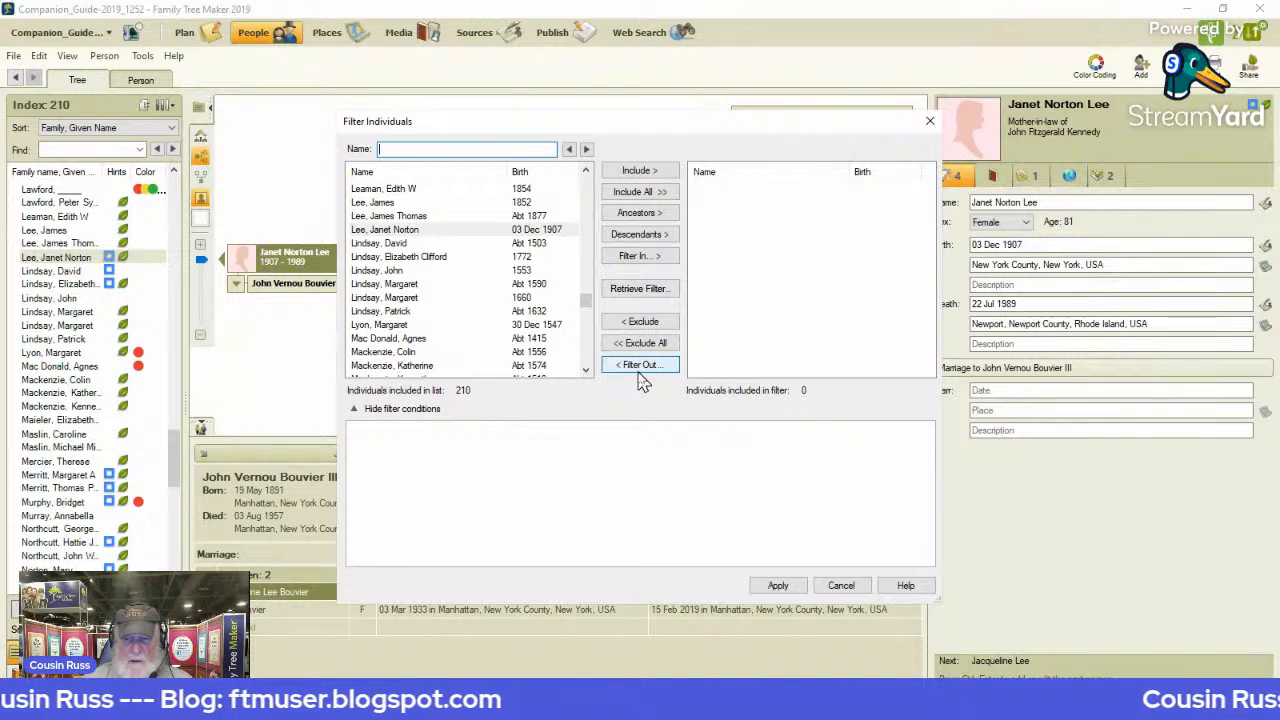
Step: Filter the index to individuals whose Data Error Report description contains "Event contains no data" and apply the filter
click(649, 259)
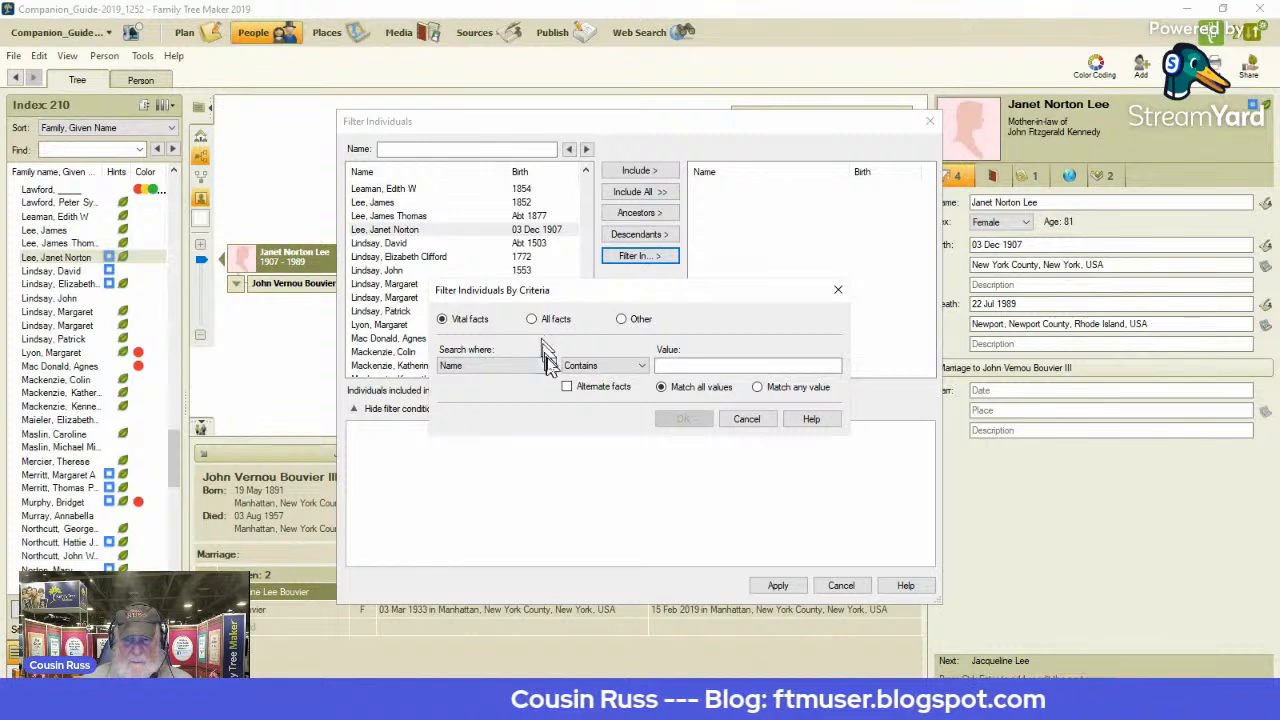
click(551, 366)
click(537, 330)
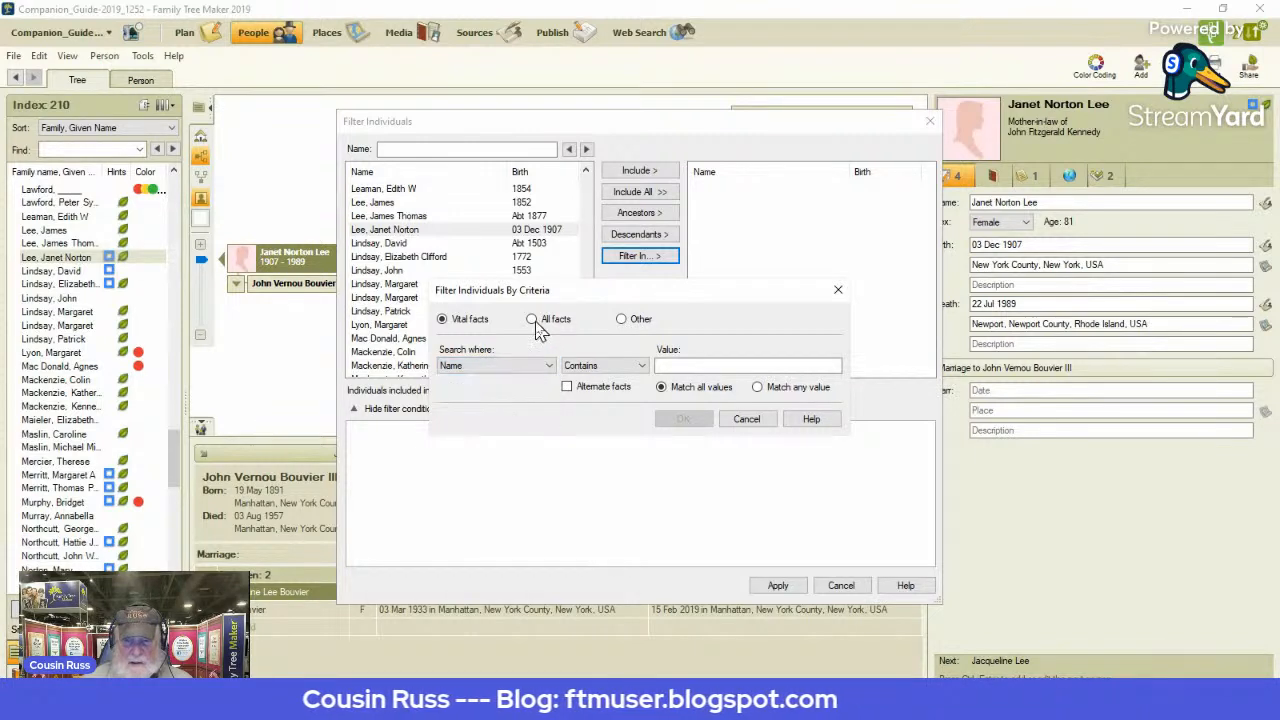
click(532, 320)
click(549, 366)
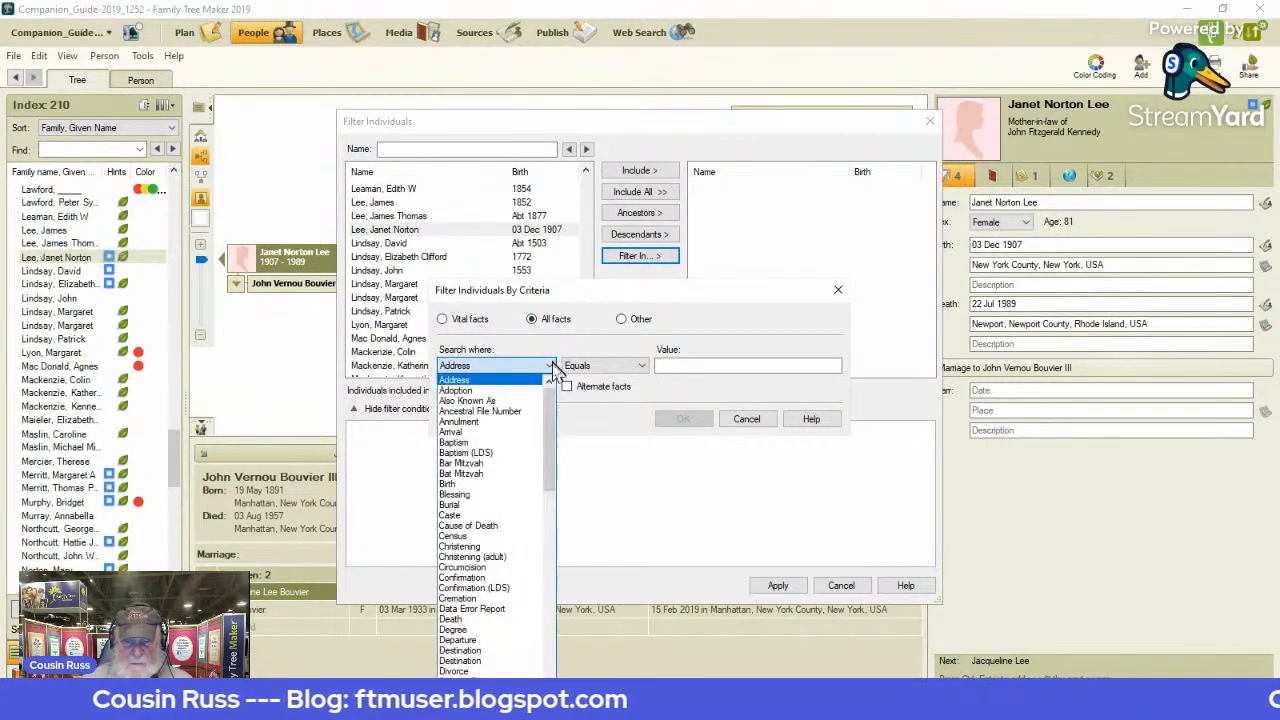
click(500, 609)
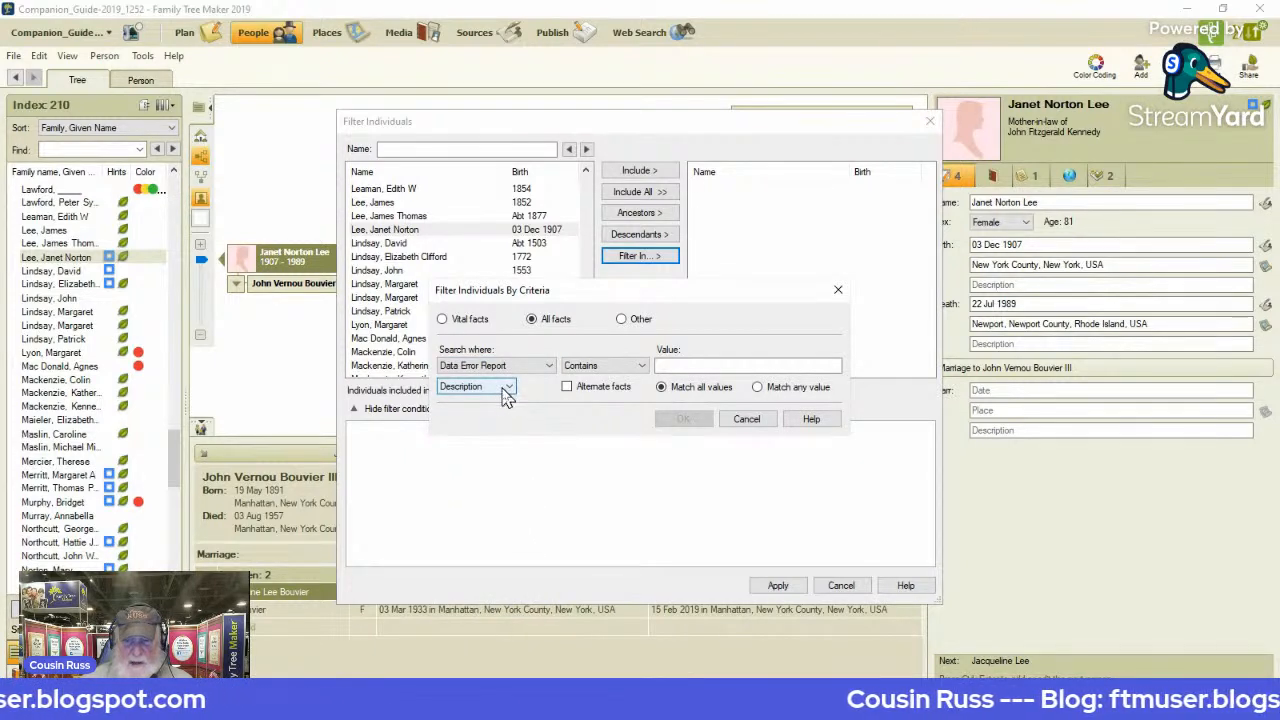
click(663, 367)
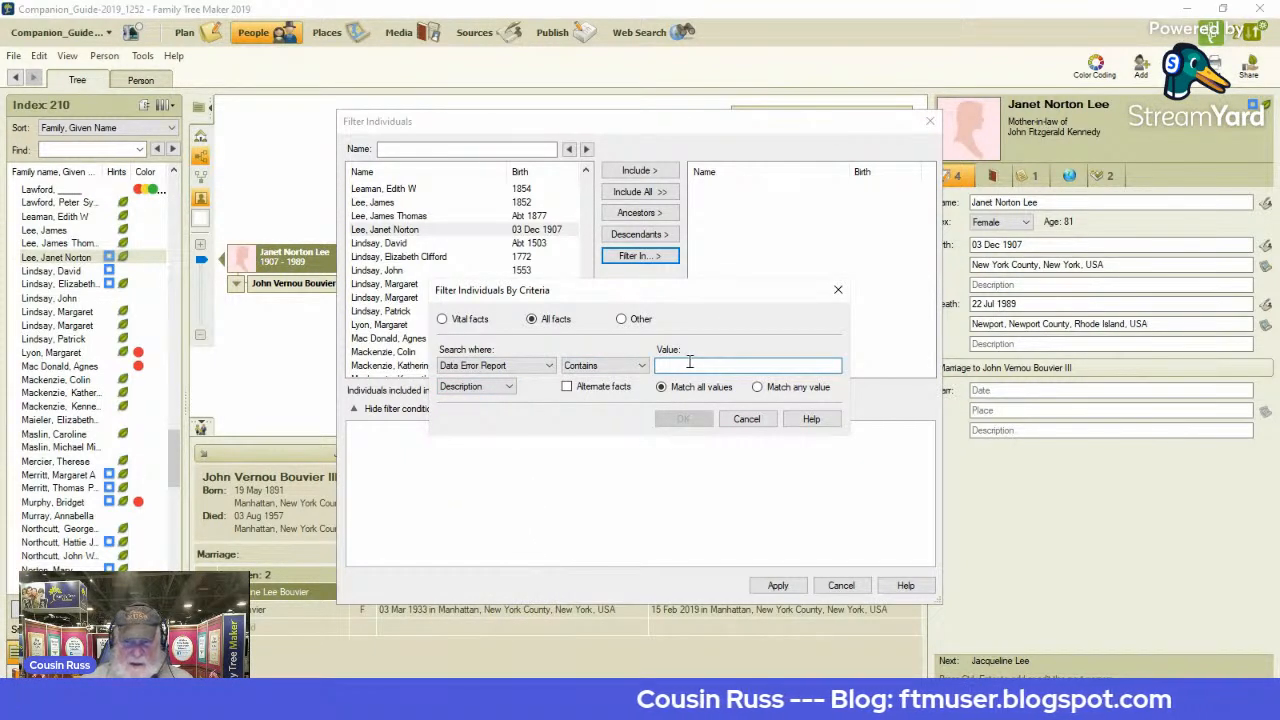
text(Event contains no data)
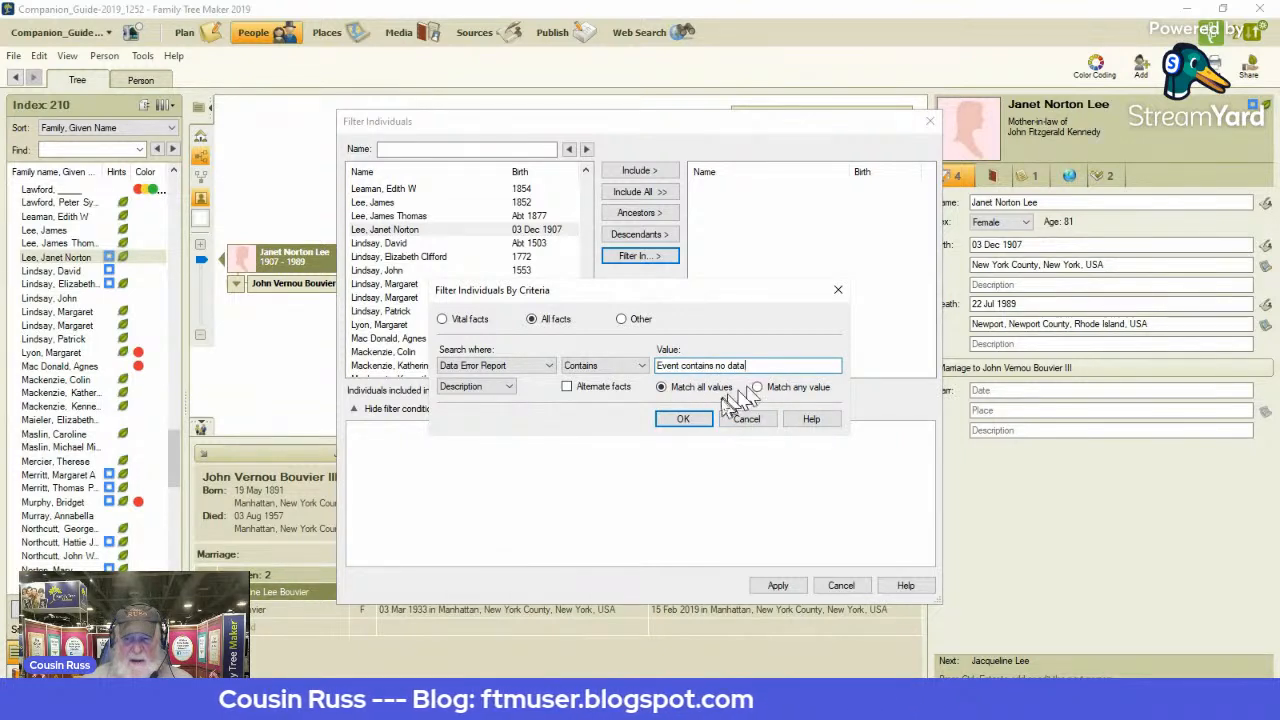
click(683, 419)
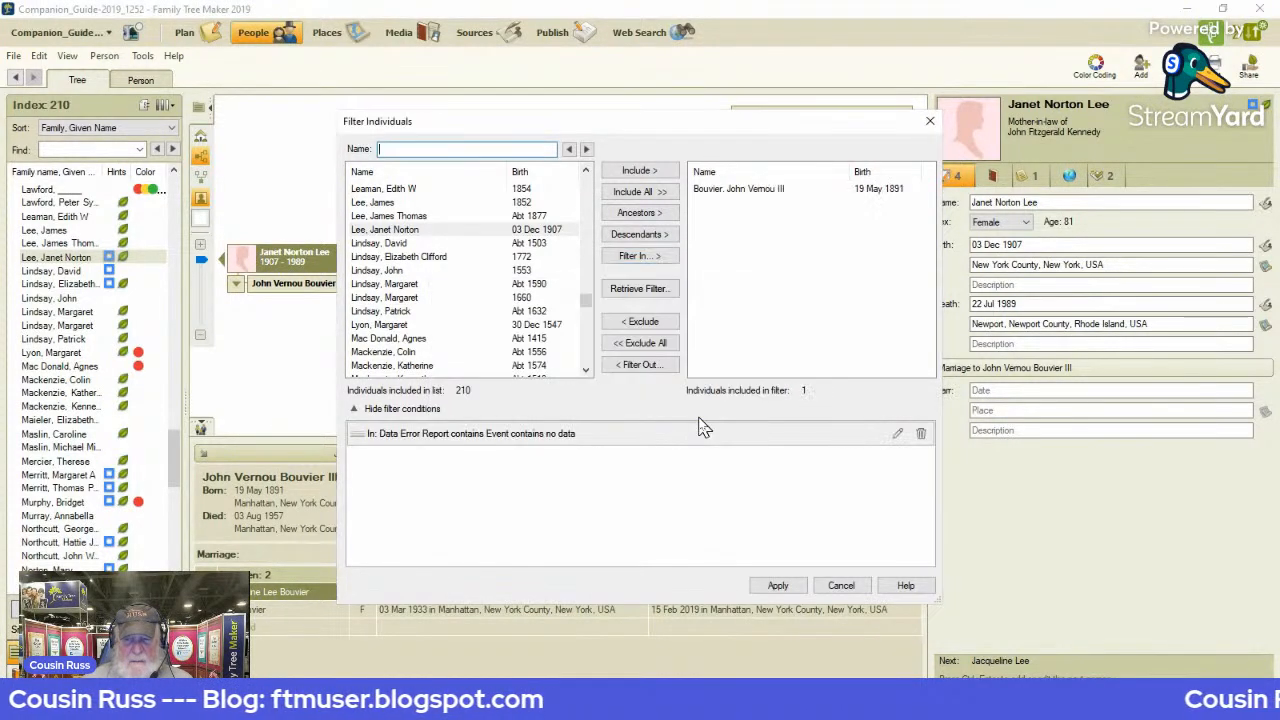
click(725, 190)
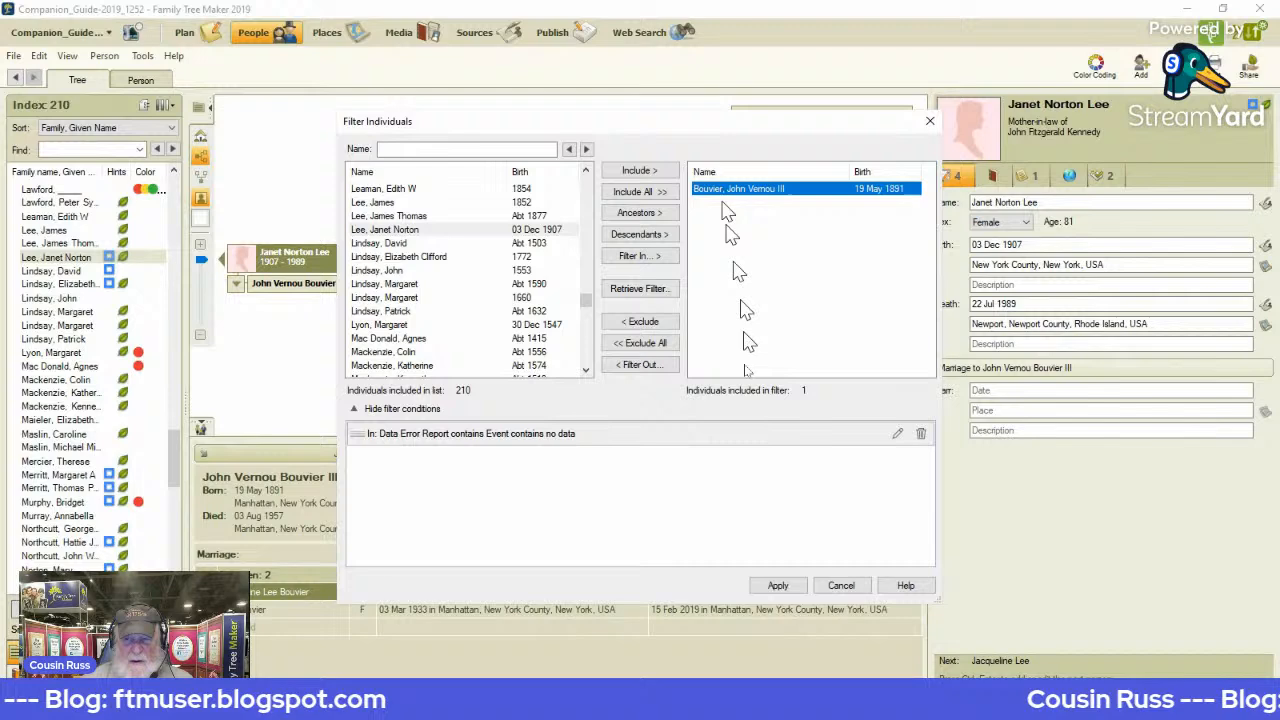
click(776, 586)
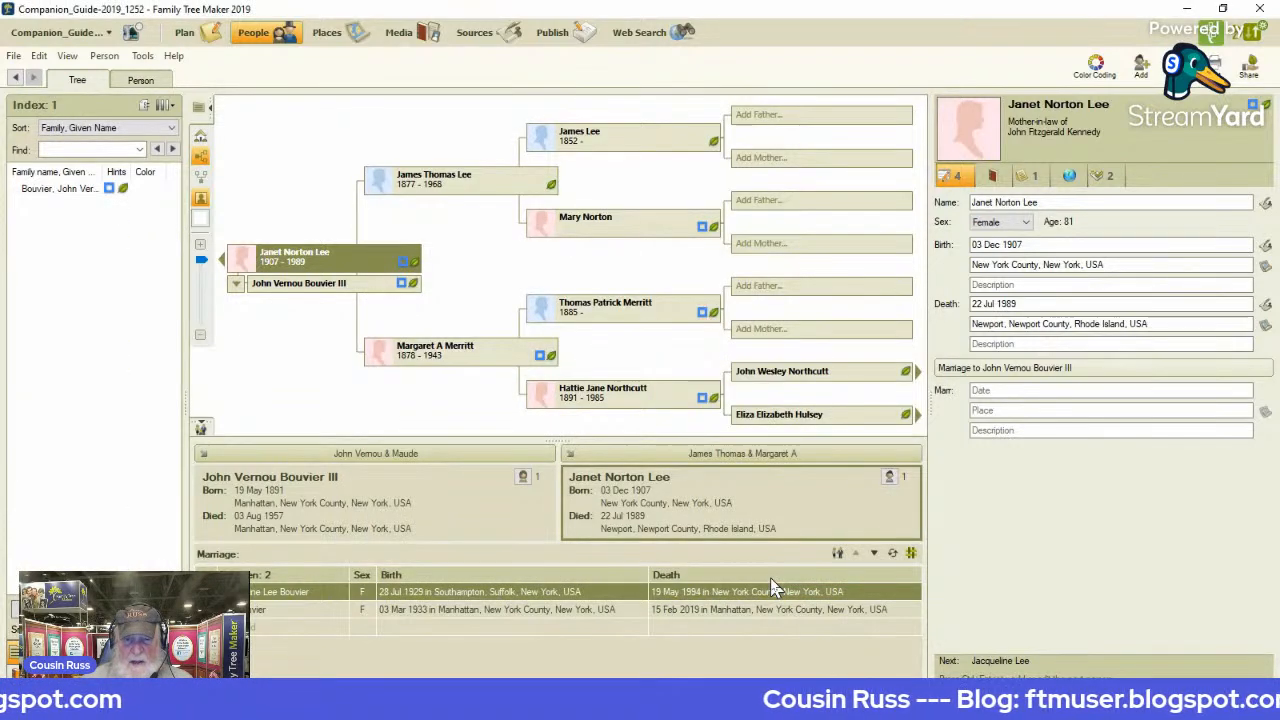
Step: Open the full fact list of the person in the filtered index to review the Data Error Report fact
click(74, 192)
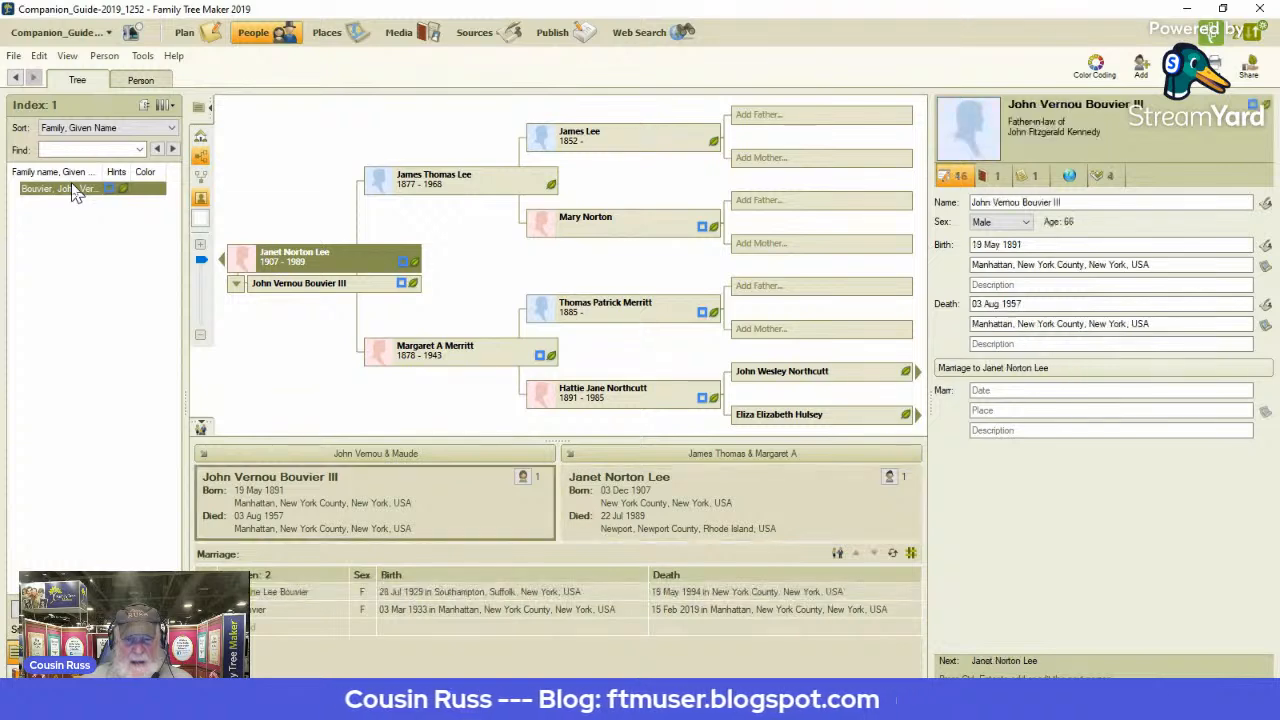
click(140, 82)
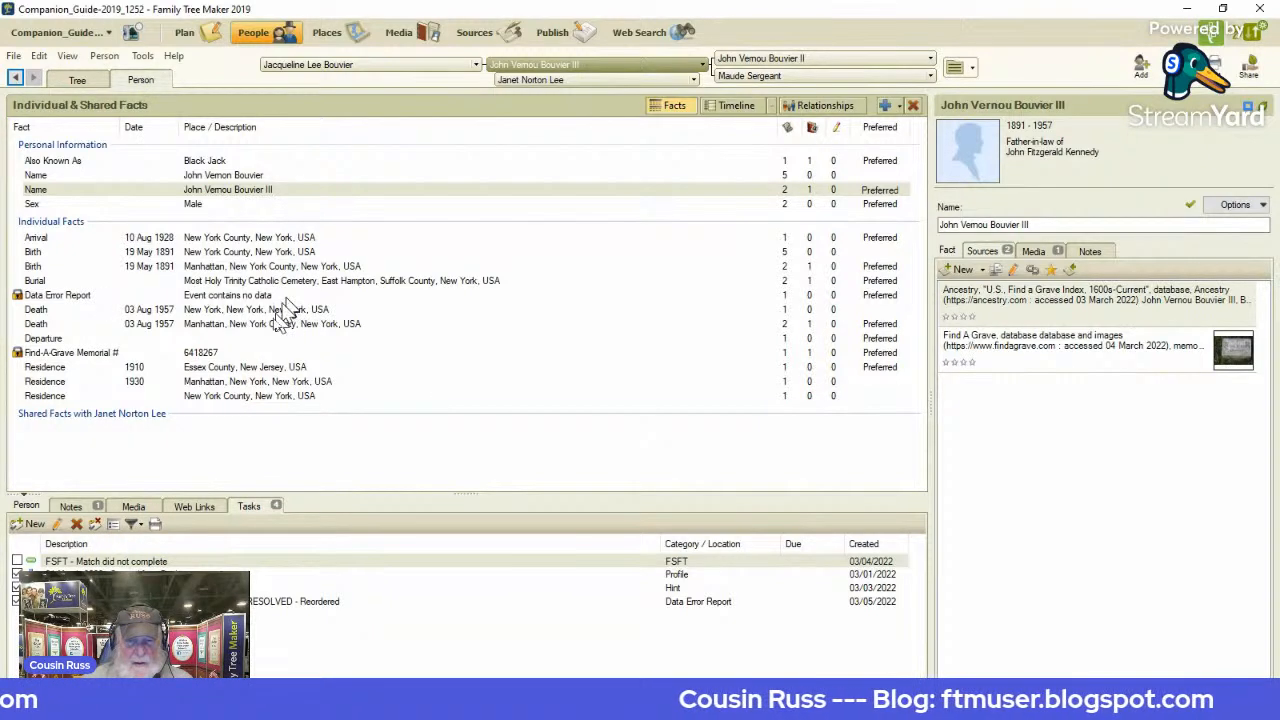
Step: Add a task described "Event contains no data" to the current person, in the Data Error Report category
click(32, 525)
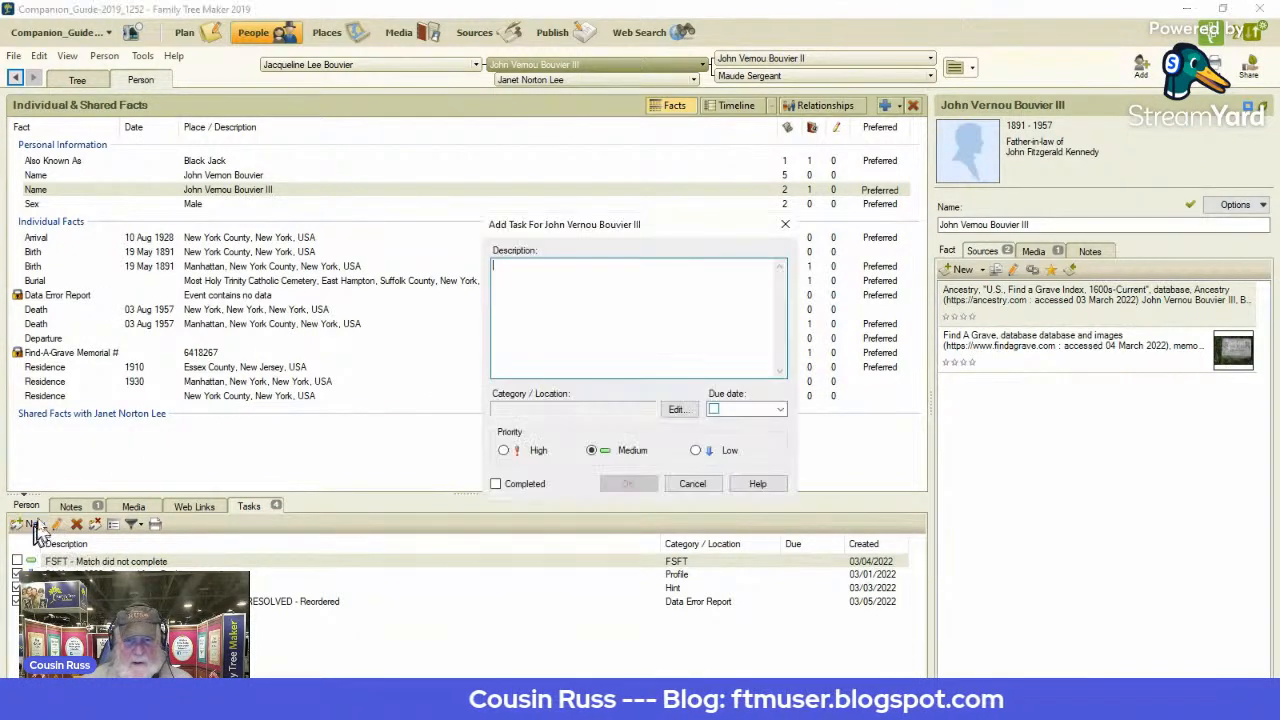
text(Event contains no data)
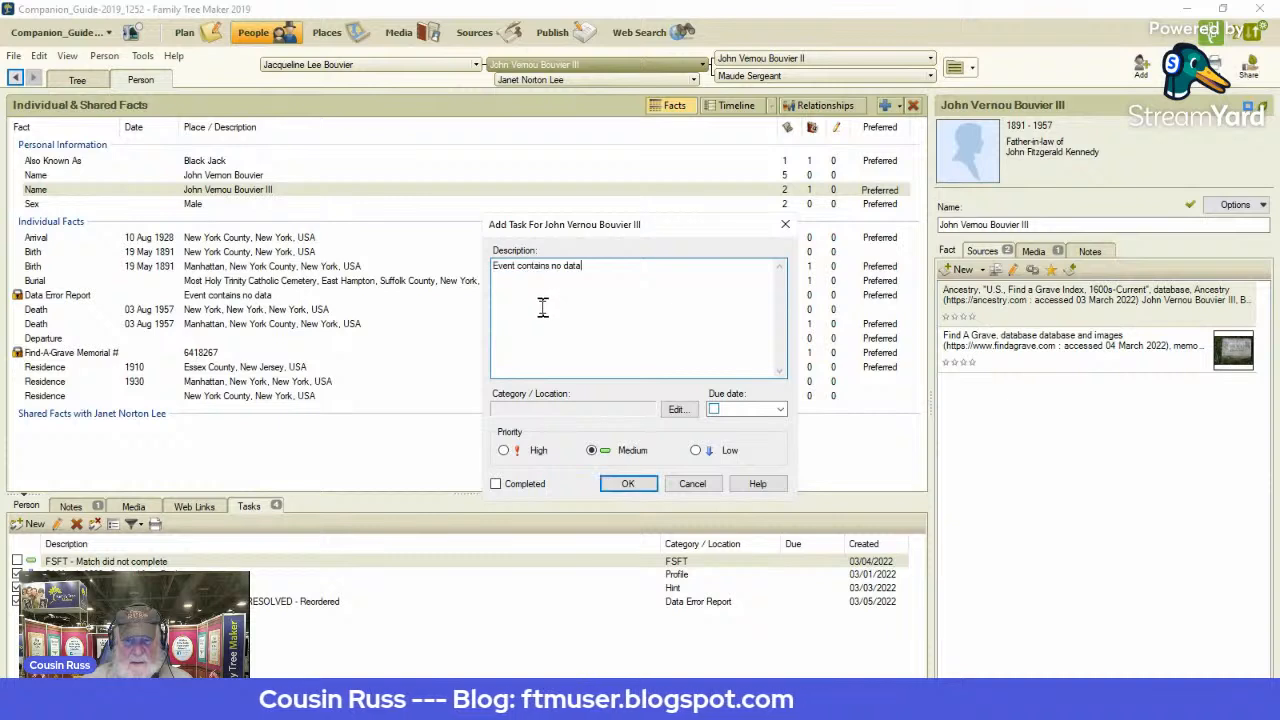
click(676, 409)
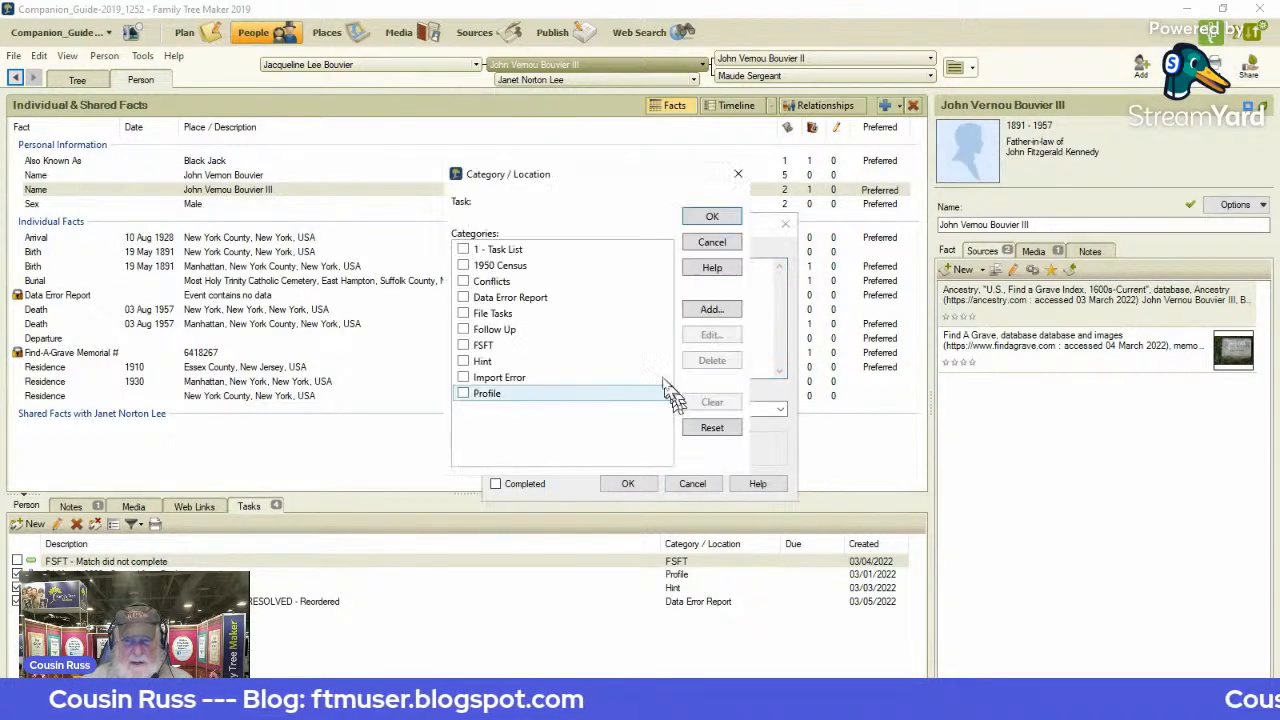
click(465, 298)
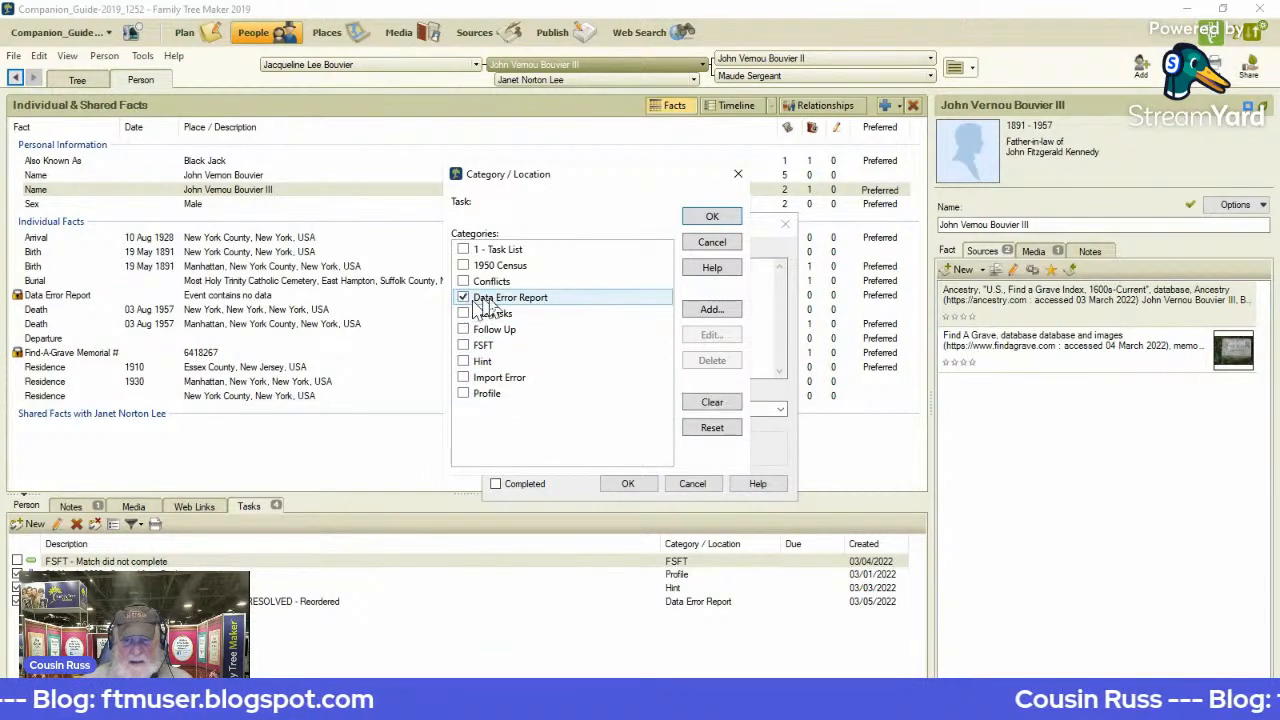
click(711, 218)
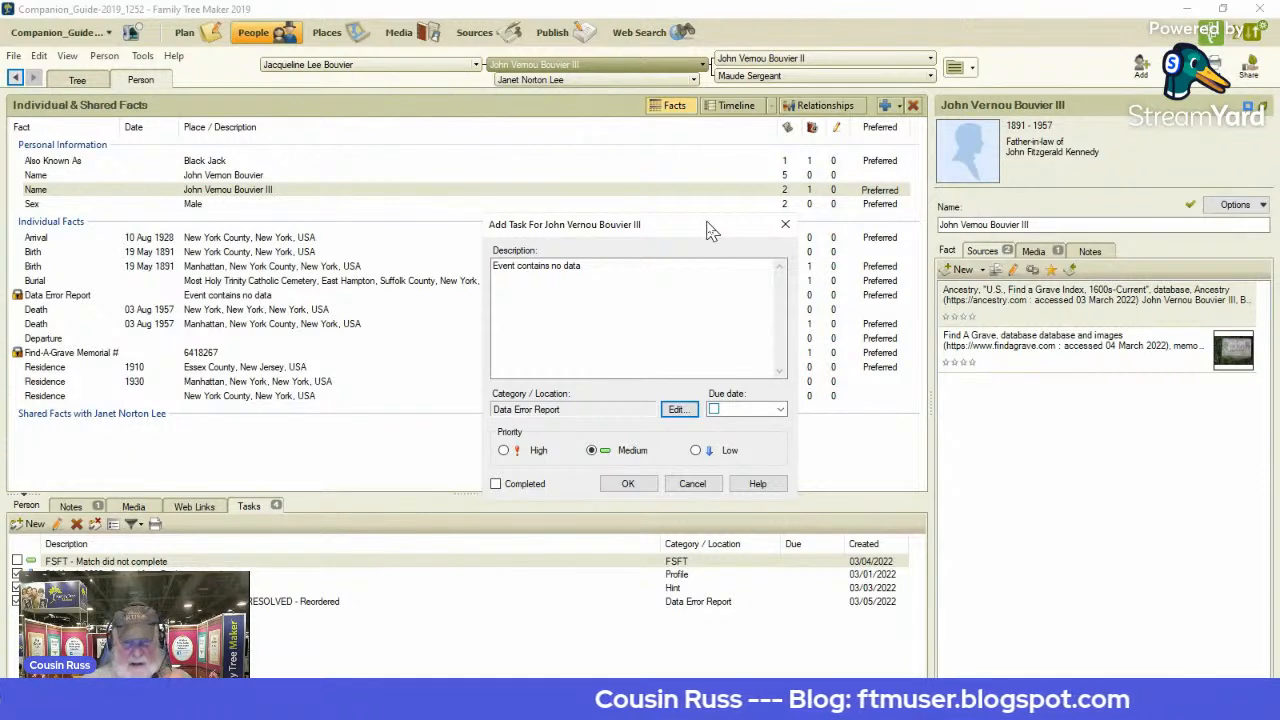
click(628, 484)
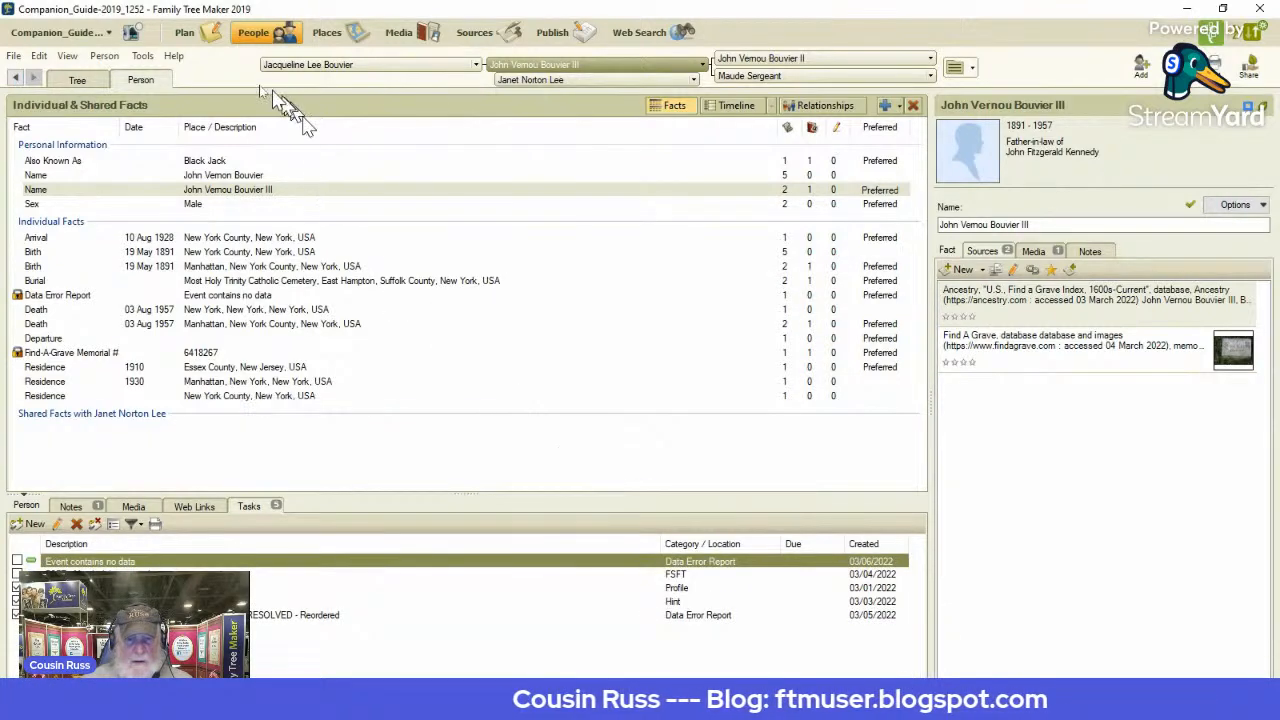
Step: From the plan workspace's second "Individual was married before the age of 13" task, go to its person and select the Data Error Report fact
click(183, 38)
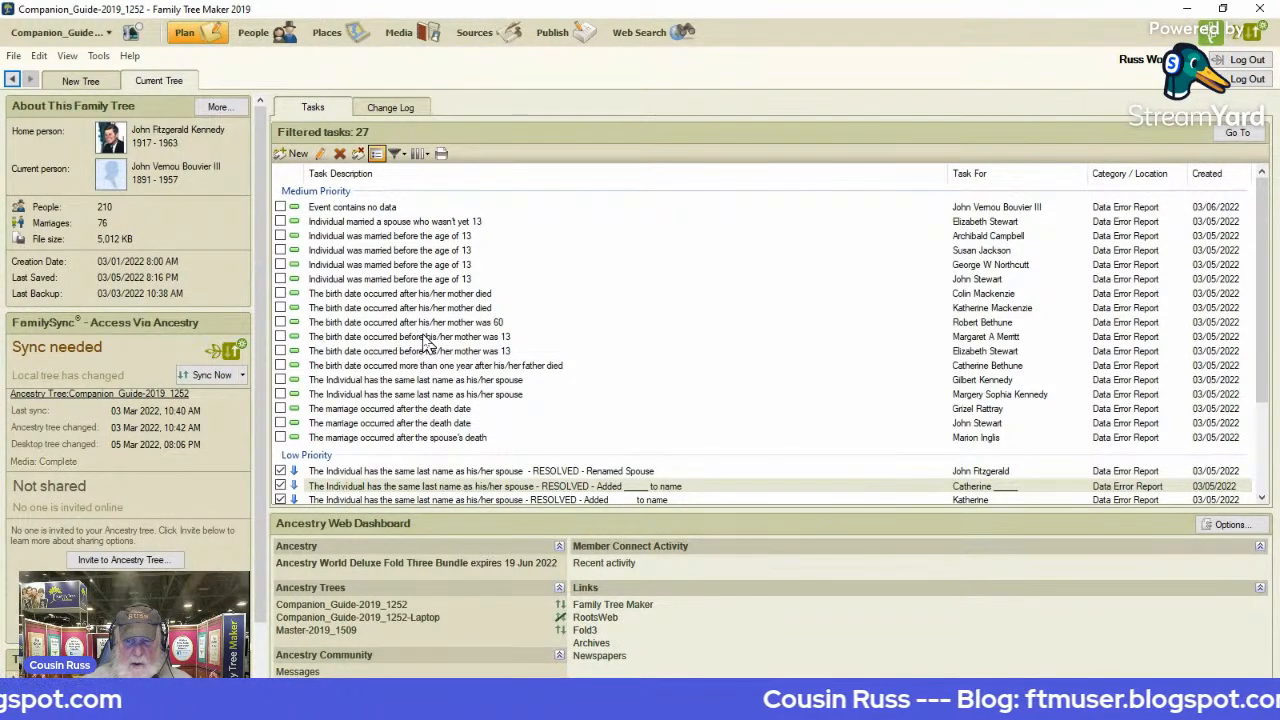
click(425, 251)
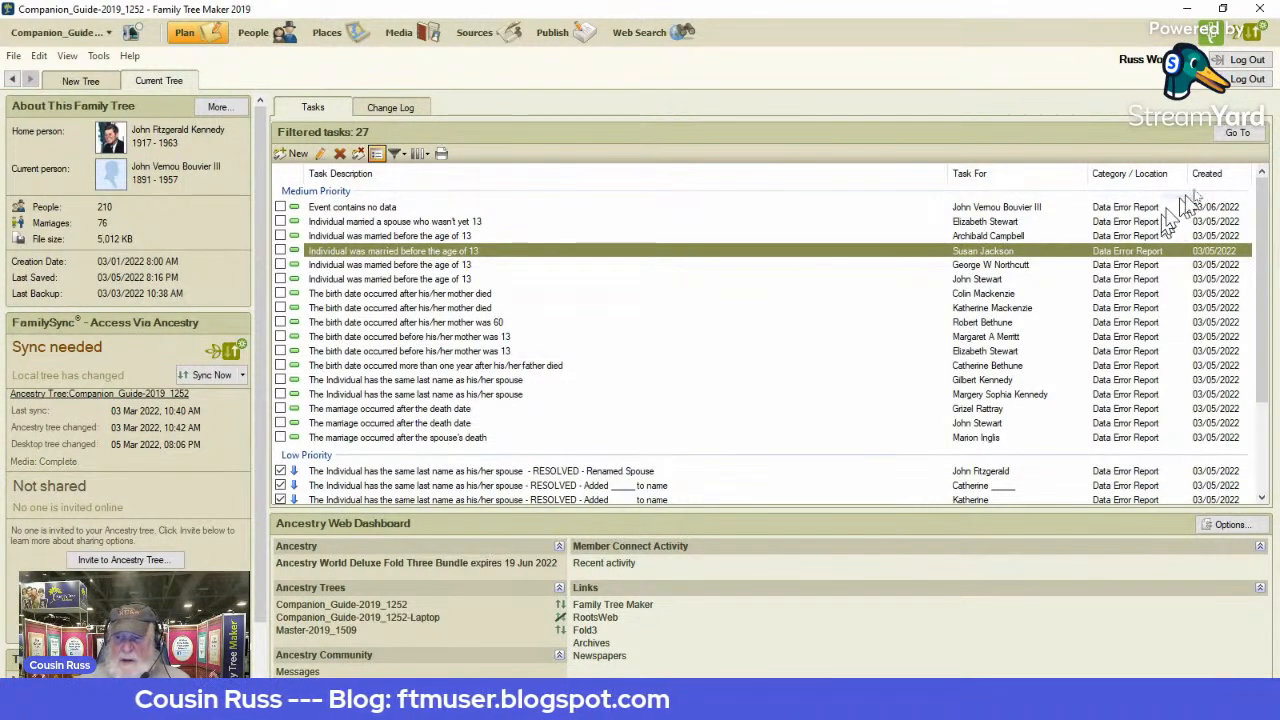
click(1237, 134)
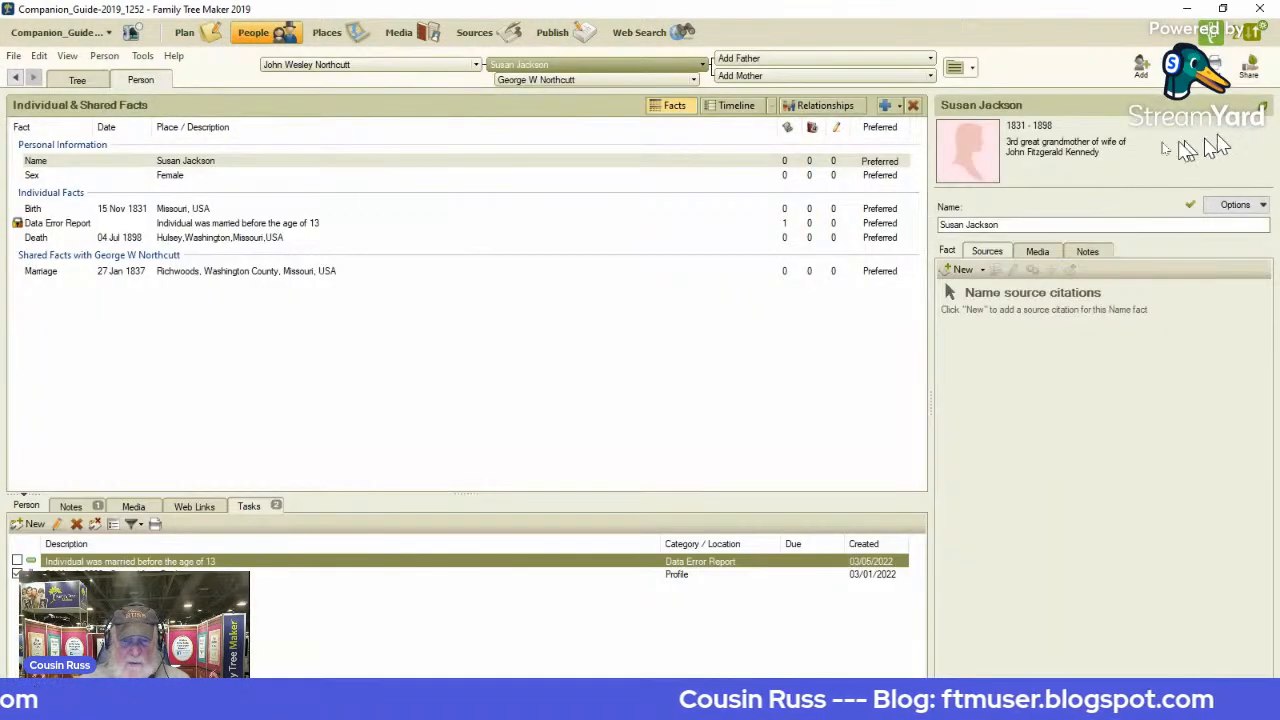
click(366, 227)
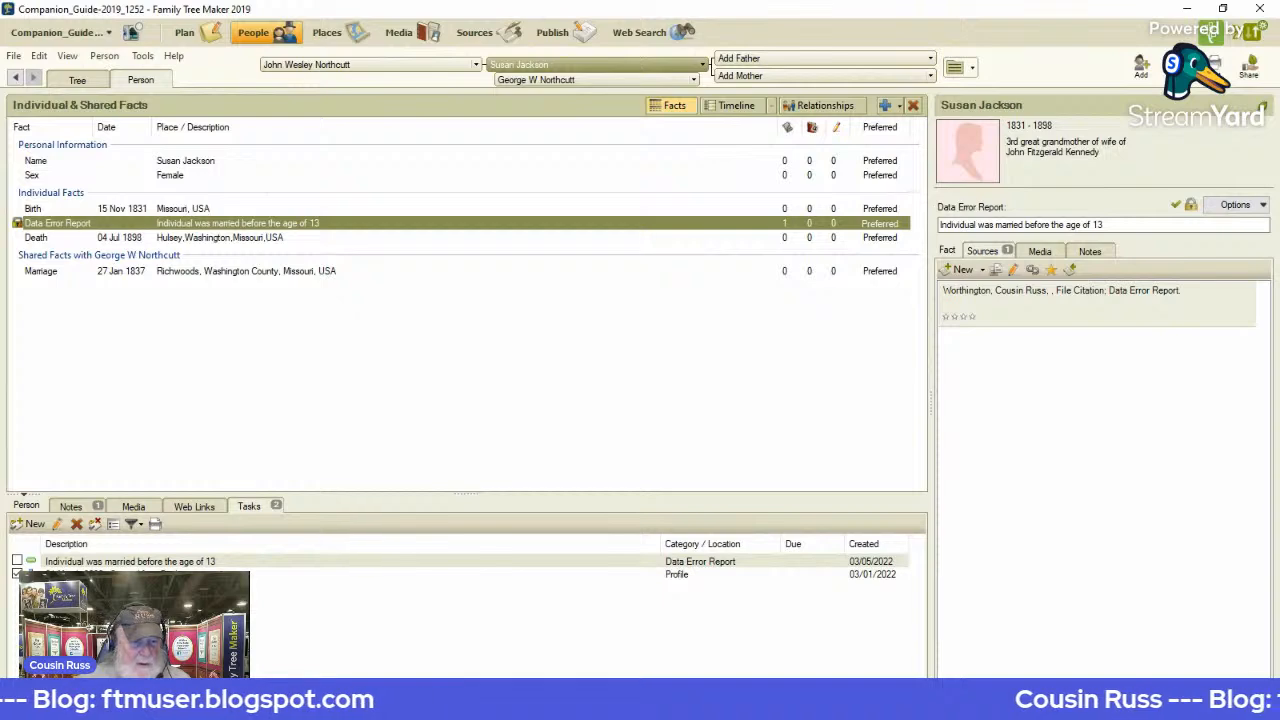
Step: Switch to FTM-Data_Error_Report.txt in Notepad and examine the list of error descriptions, then return to Family Tree Maker
key(alt+Tab)
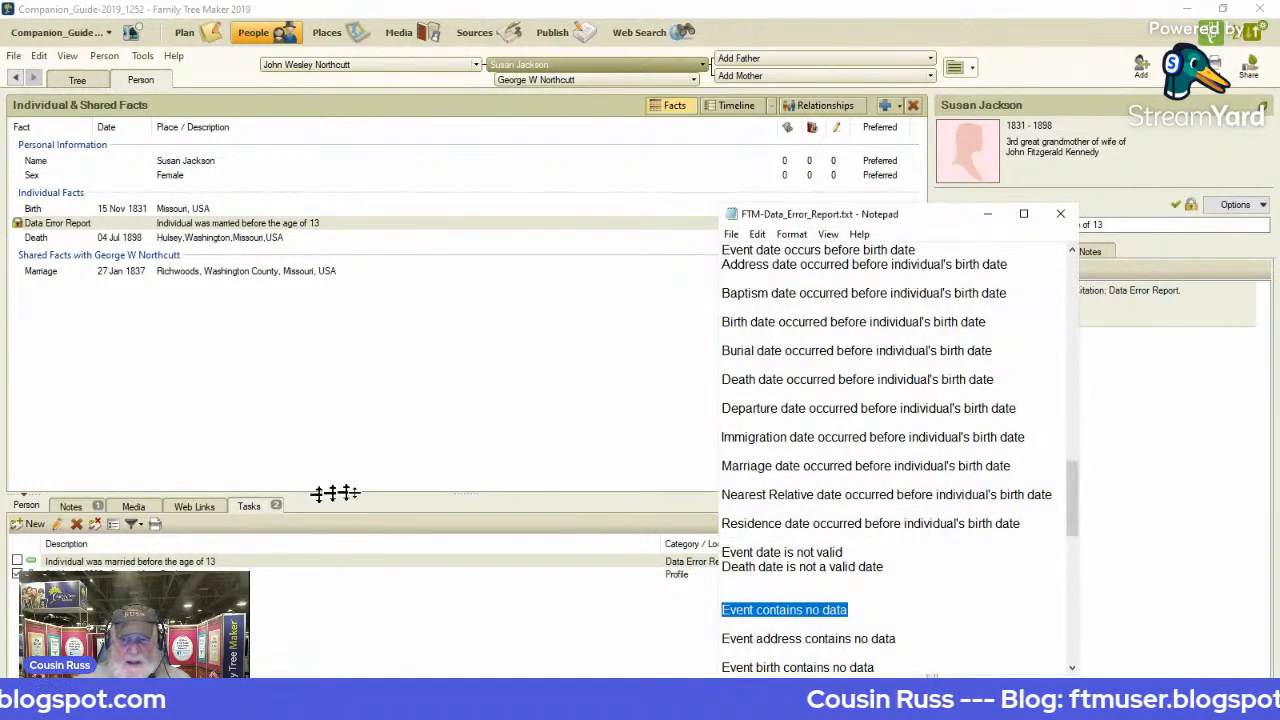
scroll(903, 615, up, 1)
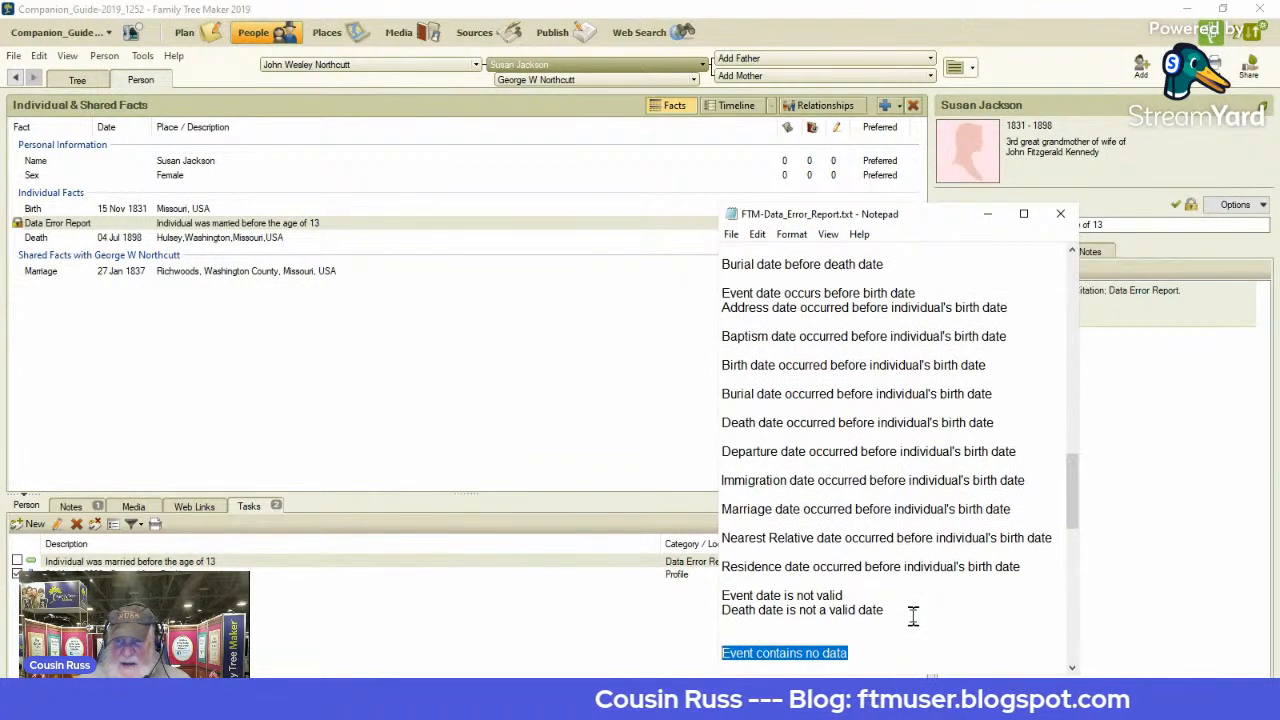
scroll(900, 618, down, 1)
scroll(906, 605, down, 3)
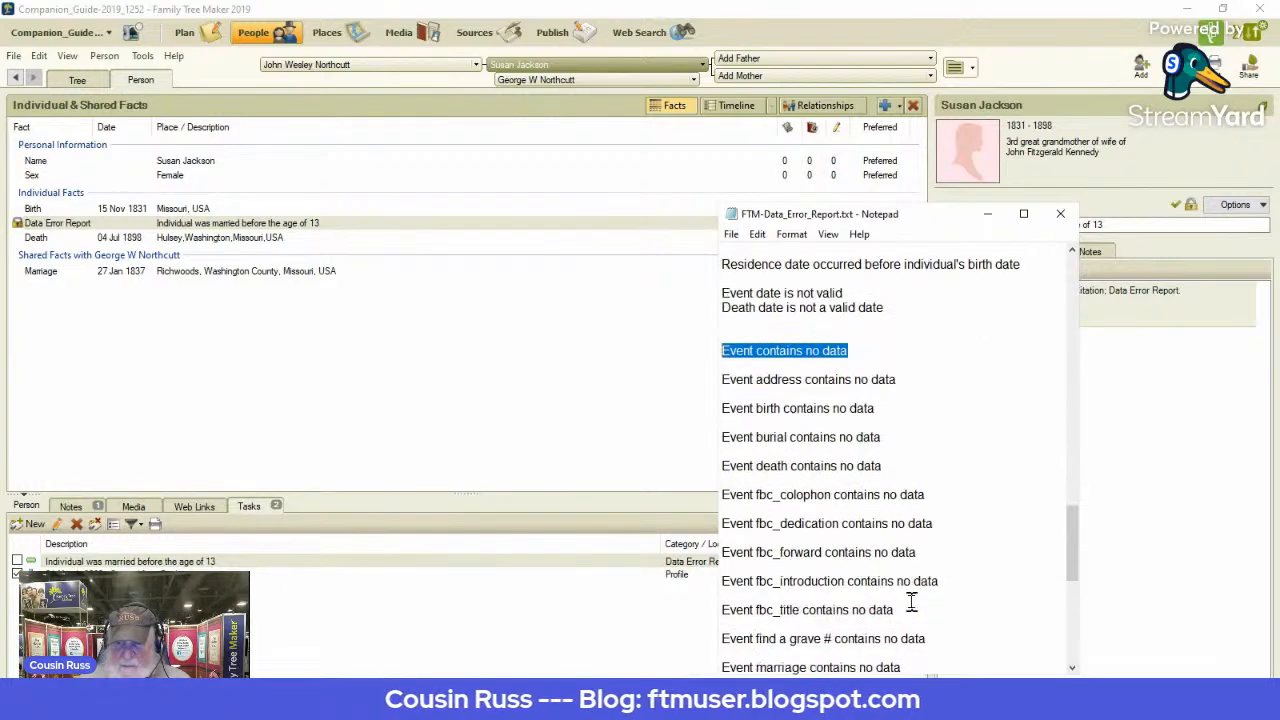
scroll(1018, 548, up, 1)
scroll(1018, 548, up, 5)
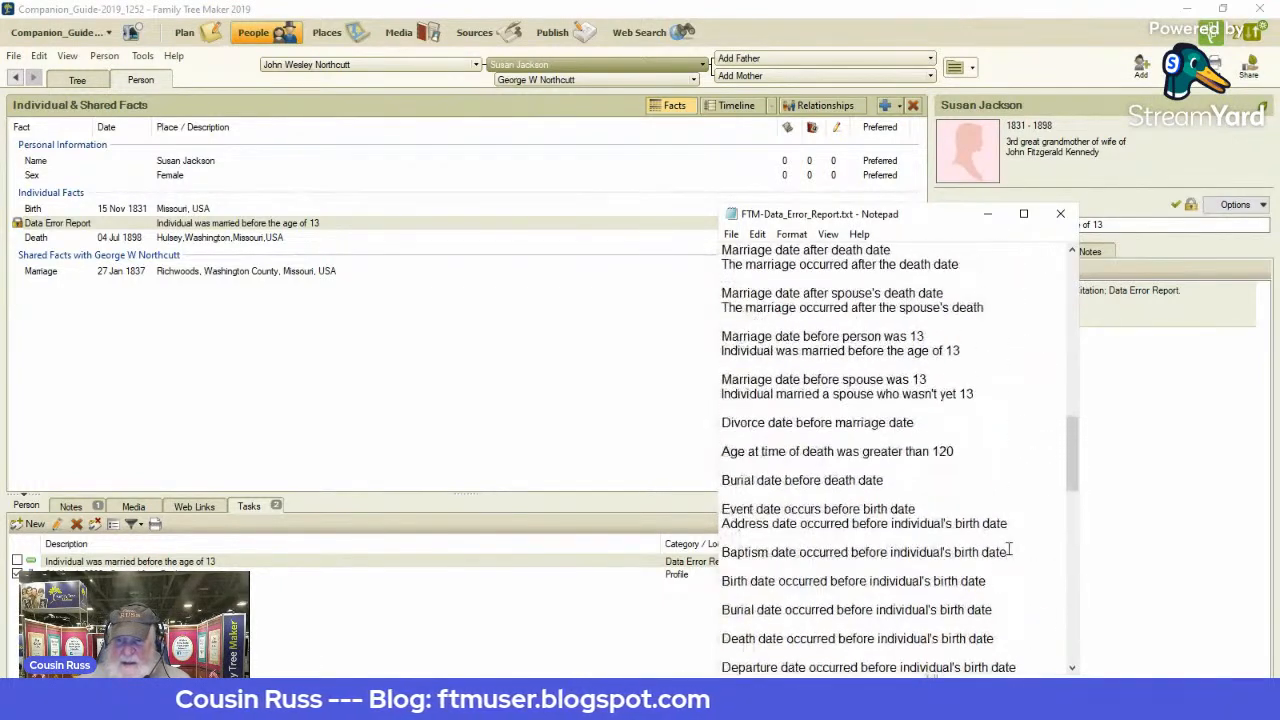
scroll(989, 486, up, 2)
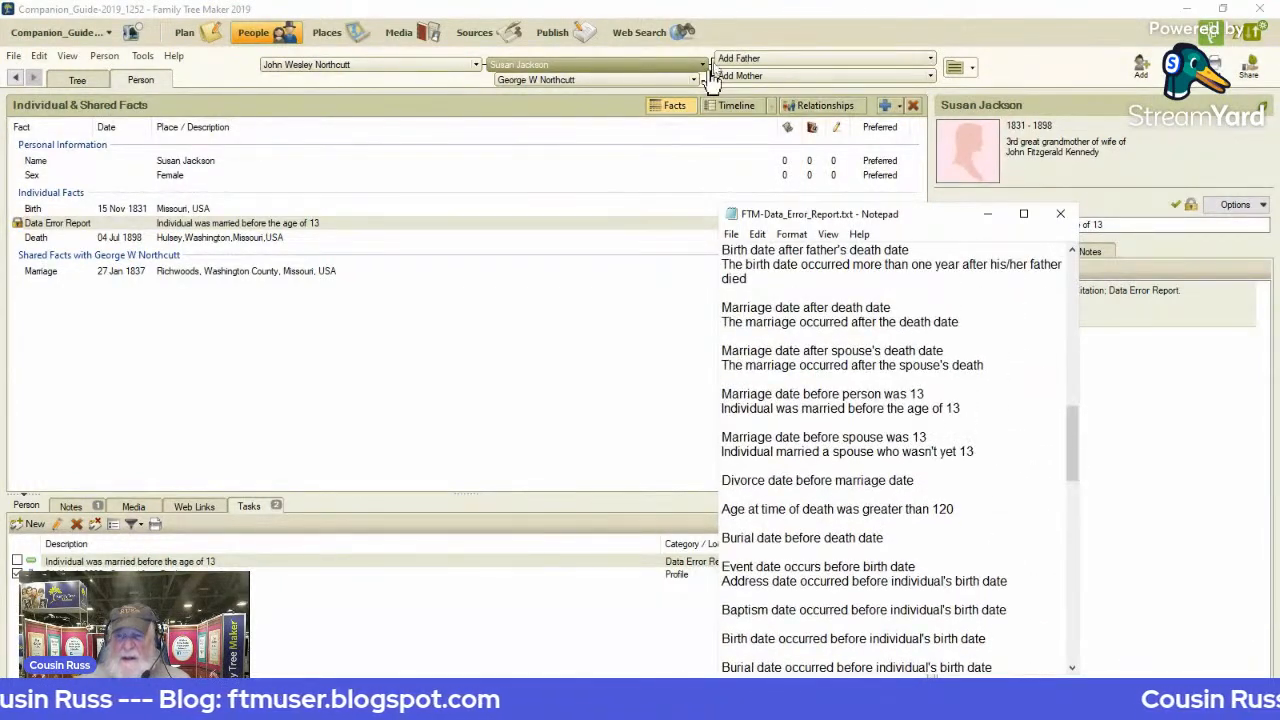
click(797, 12)
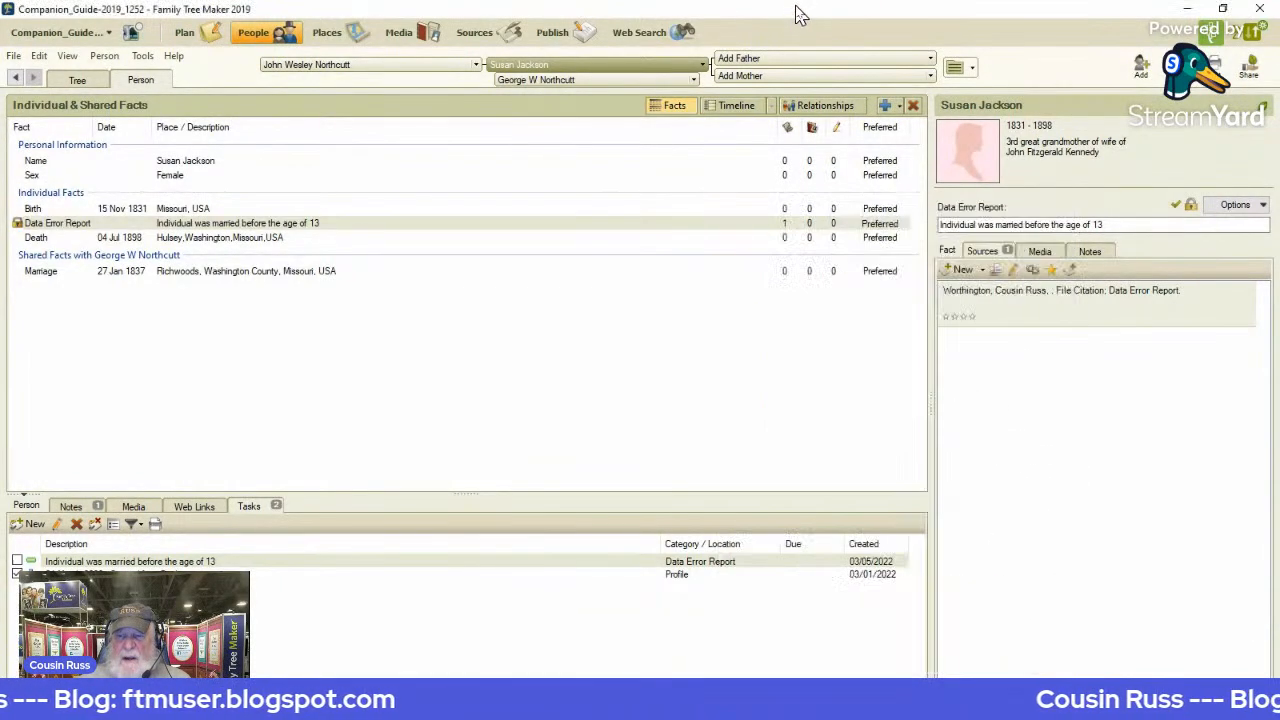
Step: Copy the text "Individual was married before the age of 13" from the Data Errors Report's filter condition and leave the filter without changes
click(560, 38)
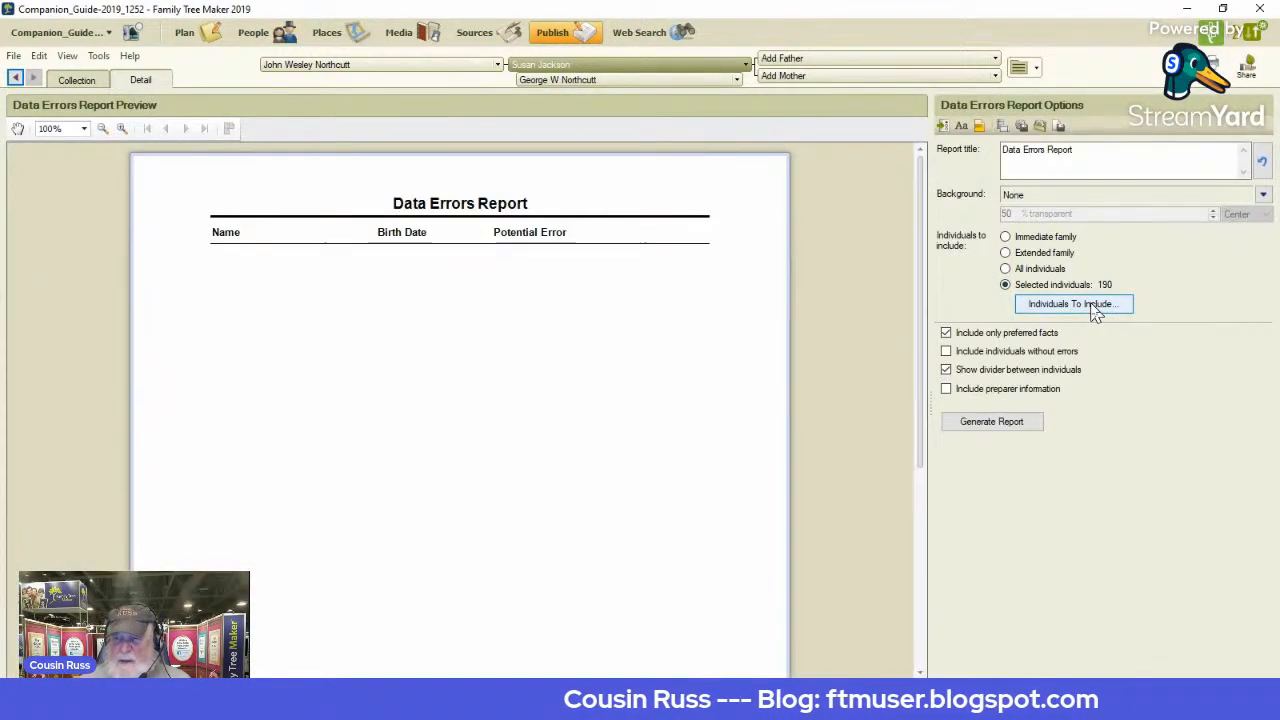
click(1095, 308)
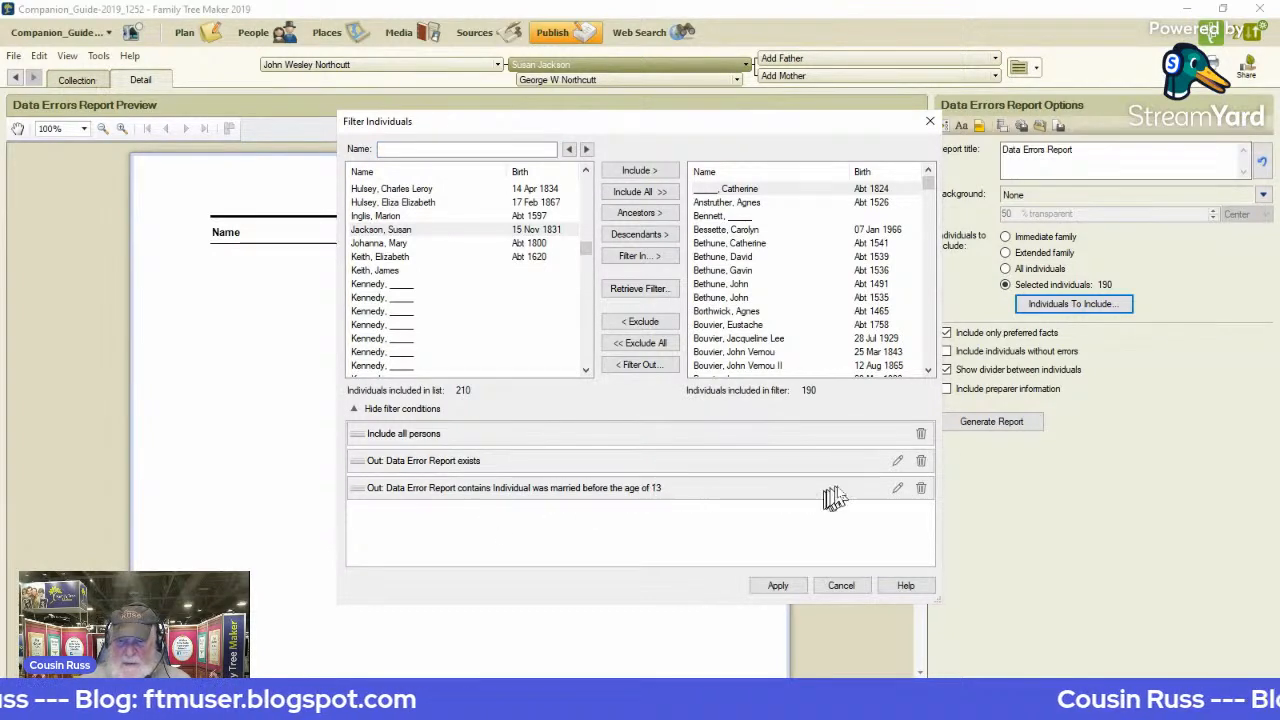
click(898, 489)
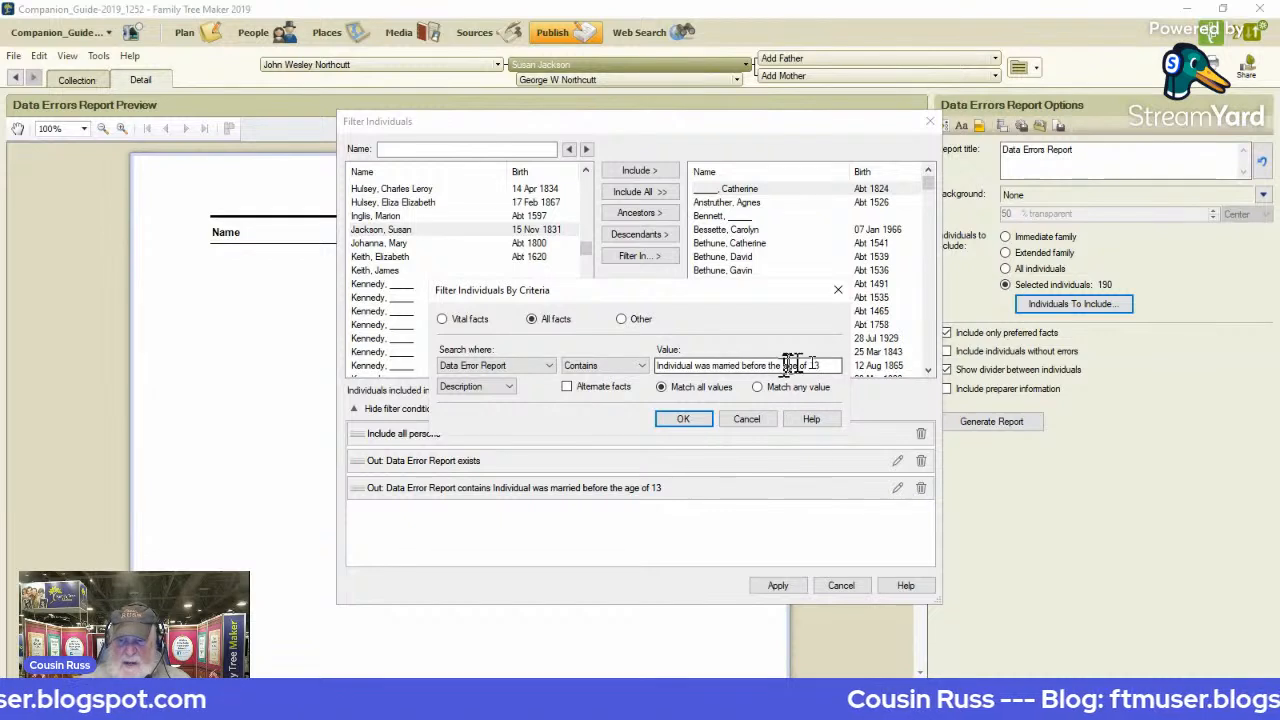
drag(835, 365, 505, 345)
key(ctrl+c)
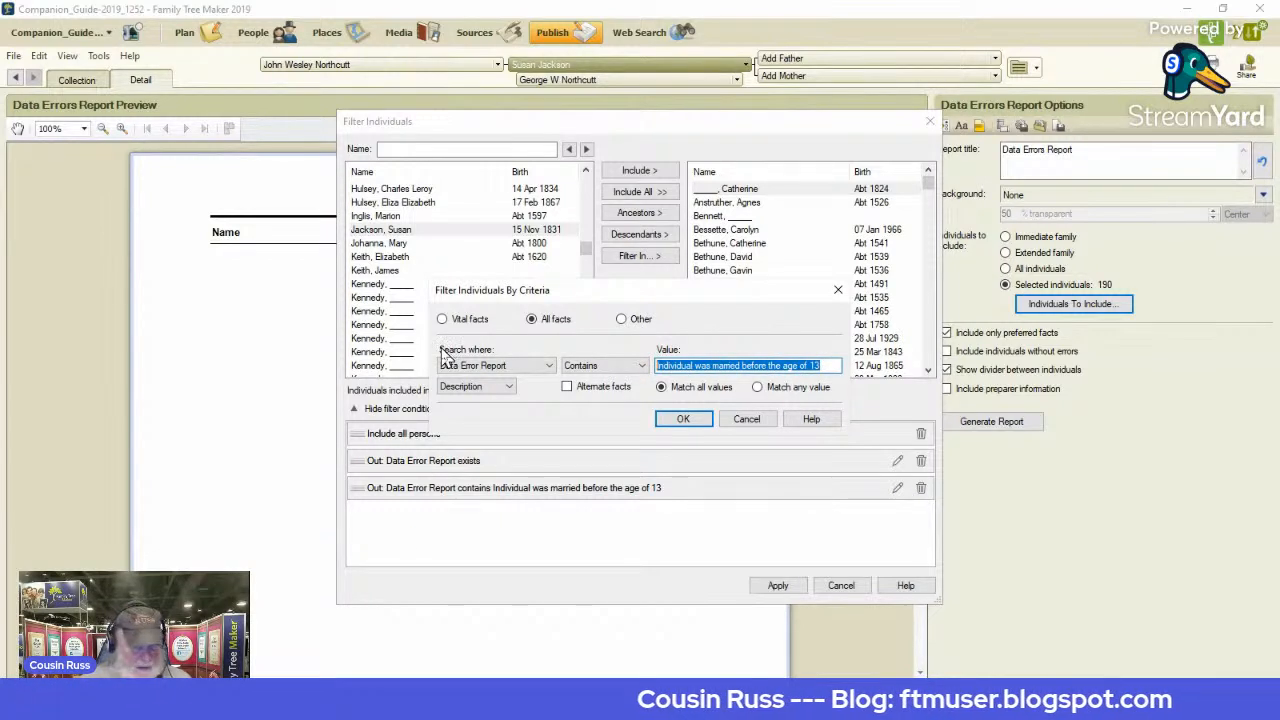
click(748, 420)
click(840, 586)
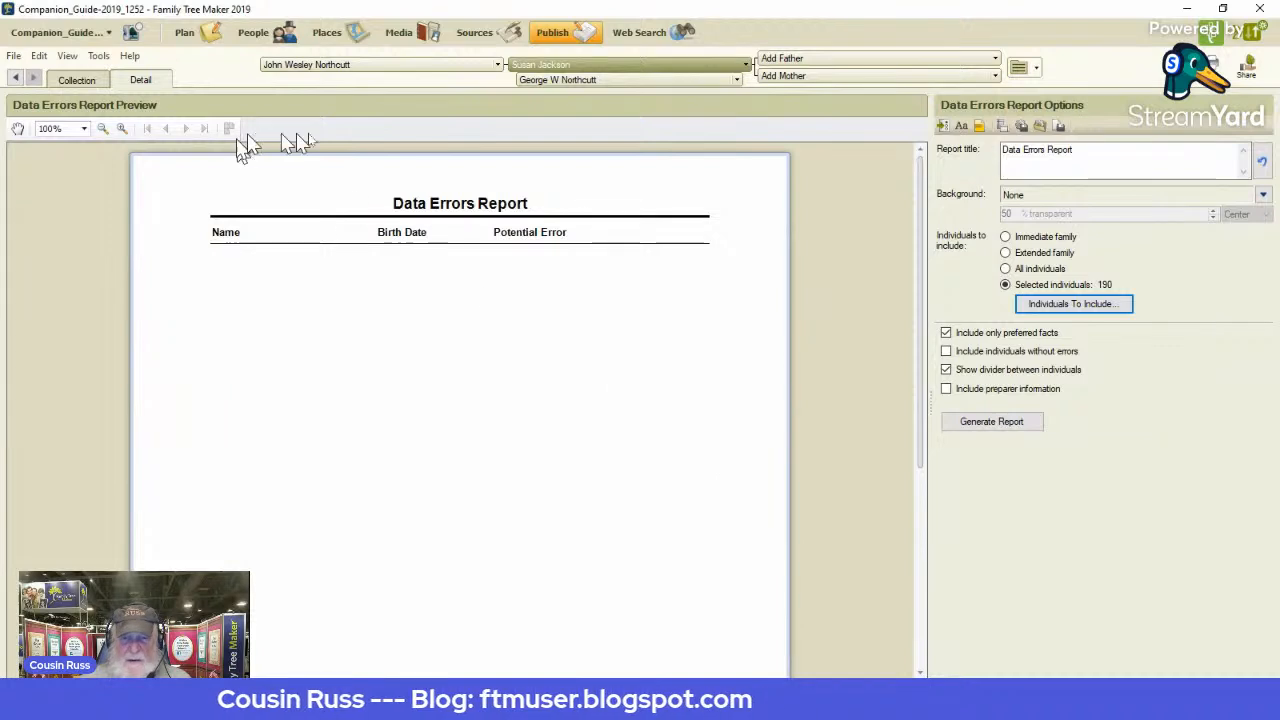
Step: Open the individual filter for the people index in tree view and remove its "Event contains no data" condition
click(252, 38)
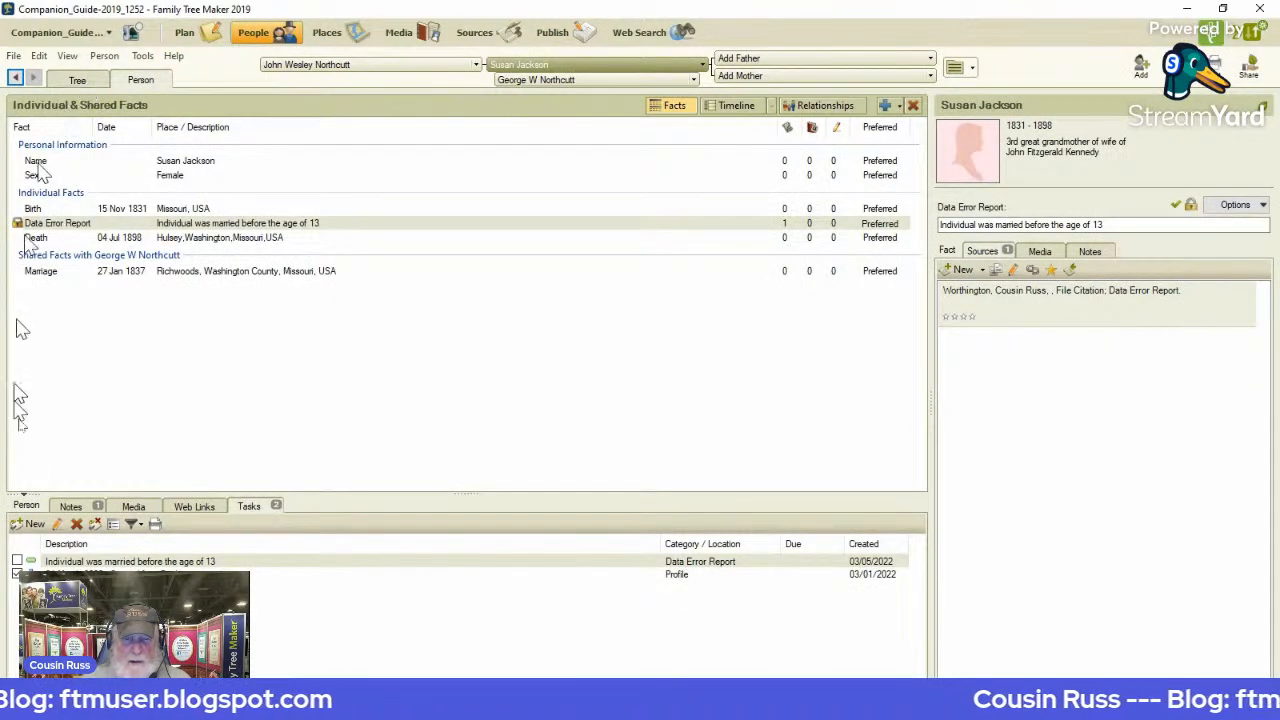
click(77, 80)
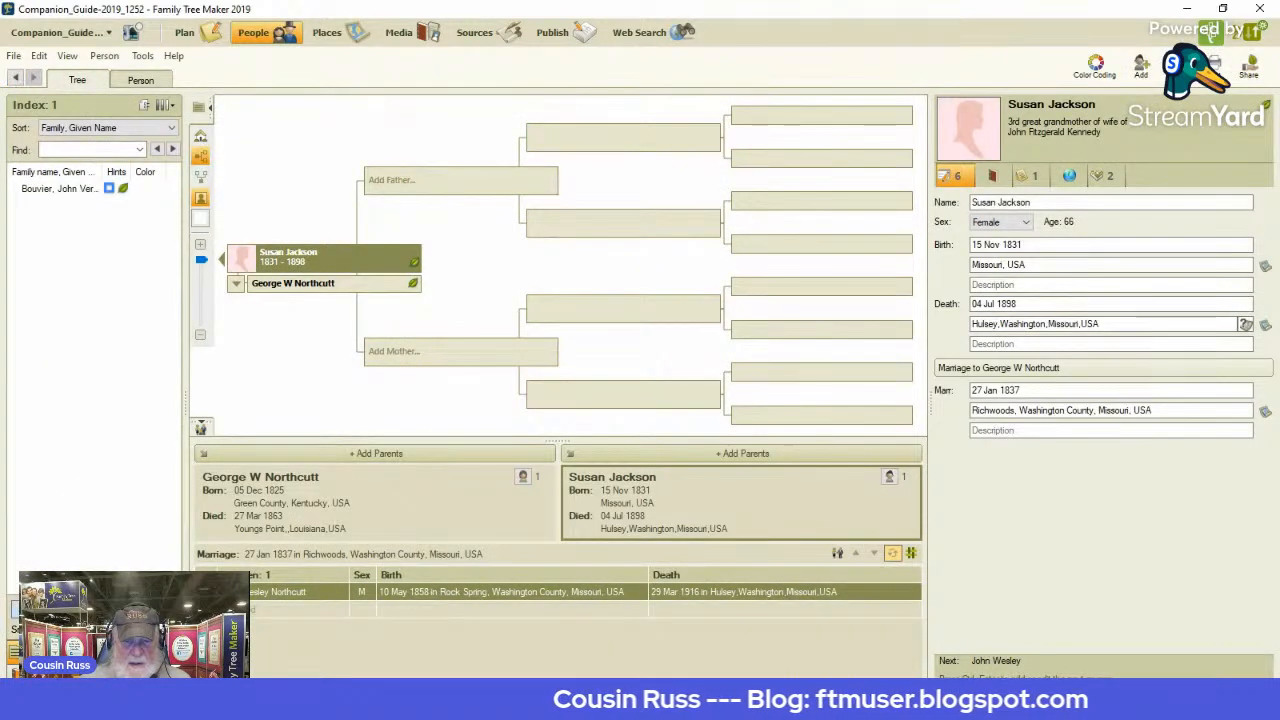
click(54, 609)
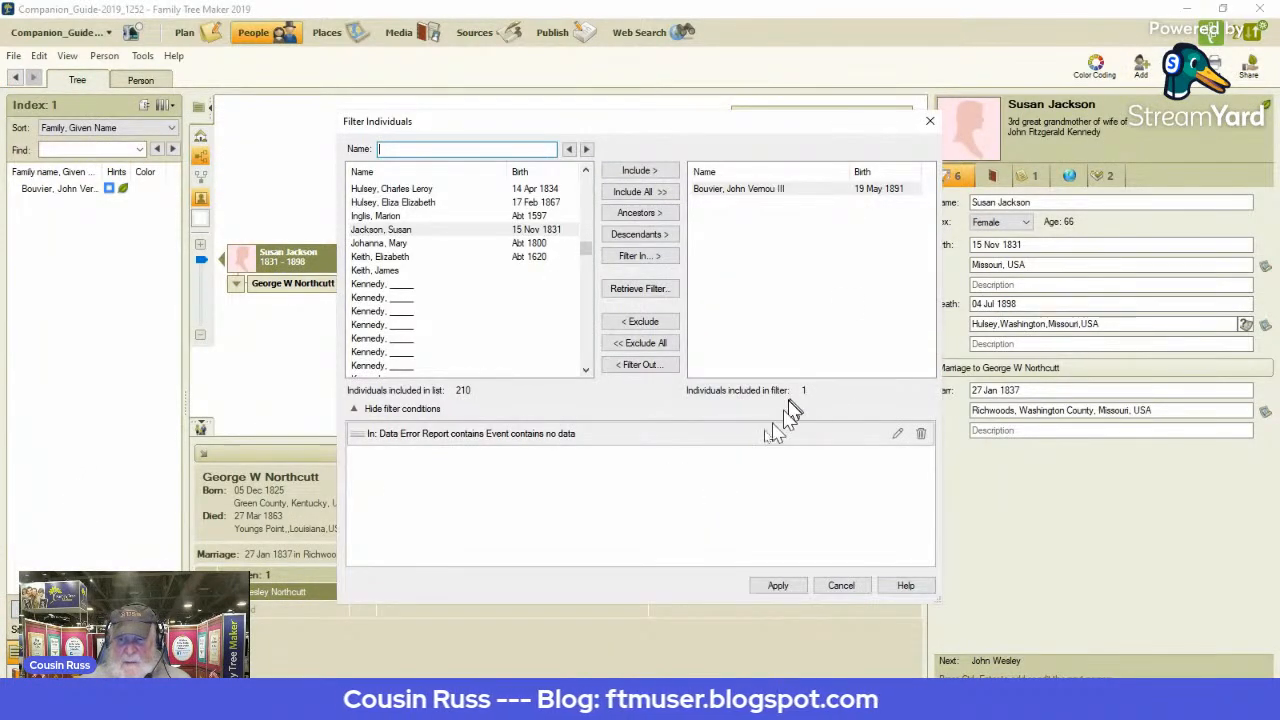
click(921, 433)
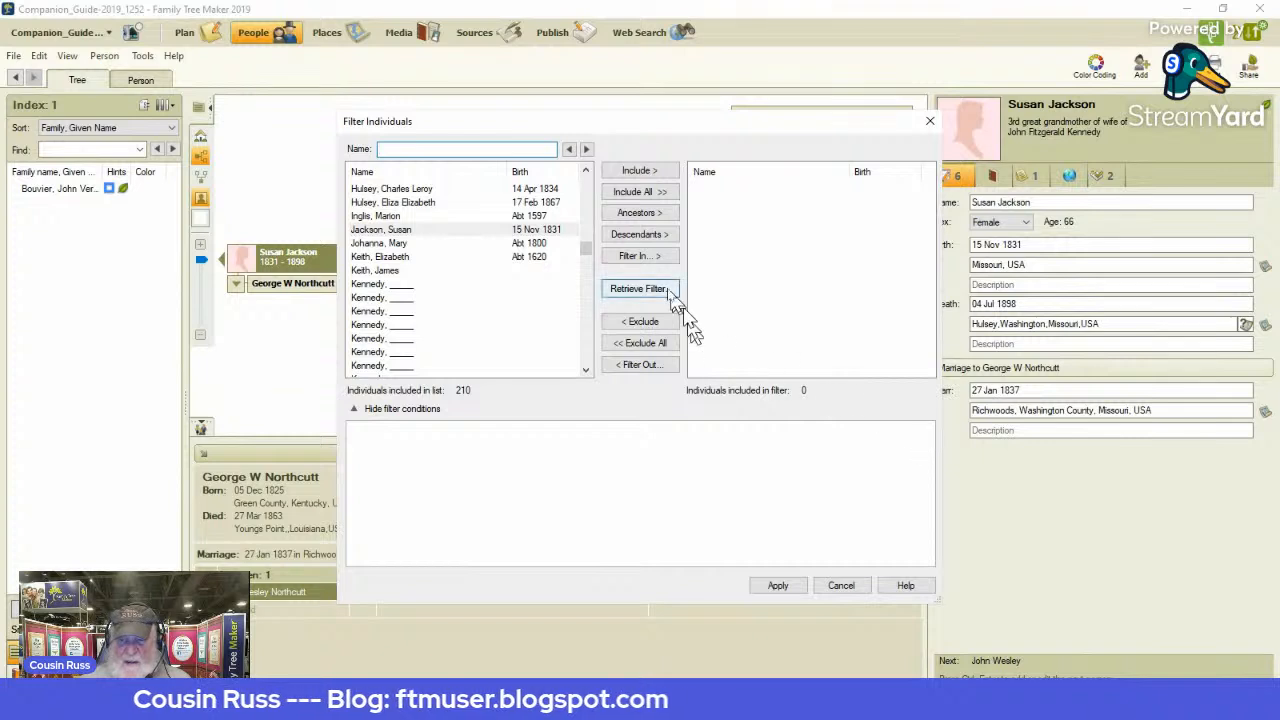
Step: Filter the index to individuals whose Data Error Report description contains "Individual was married before the age of 13" and apply the filter
click(651, 255)
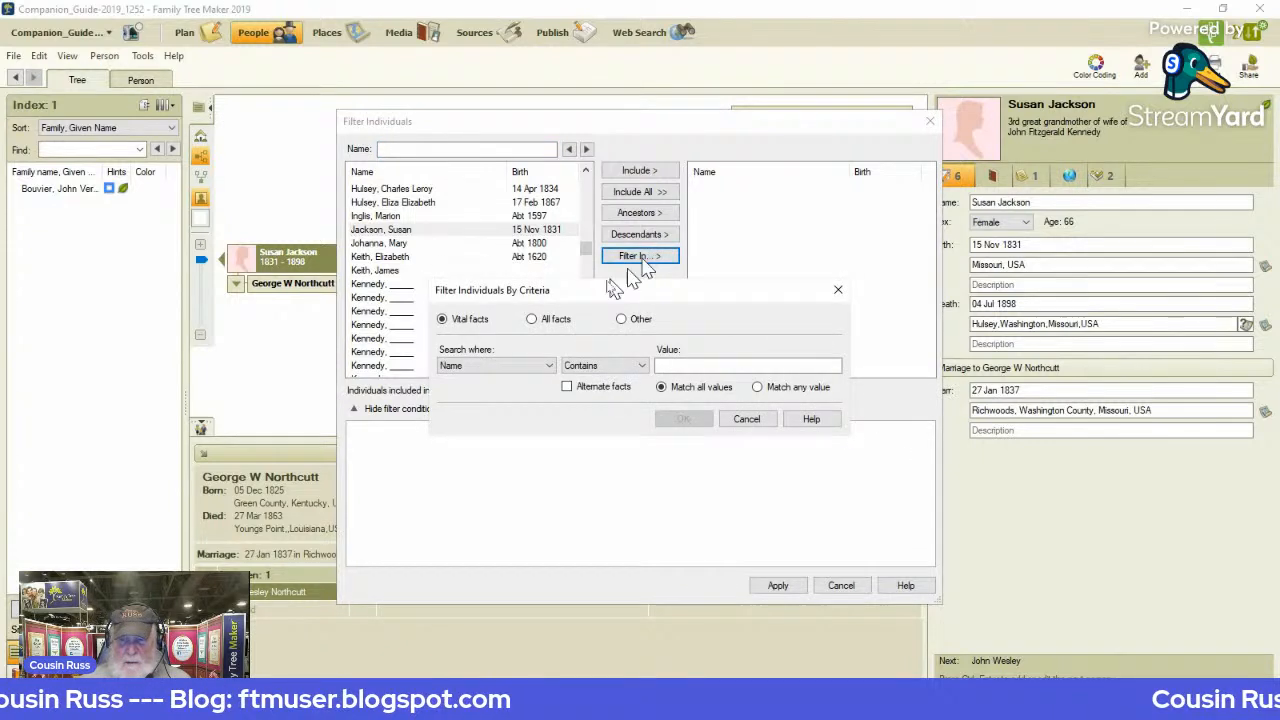
click(531, 319)
click(549, 366)
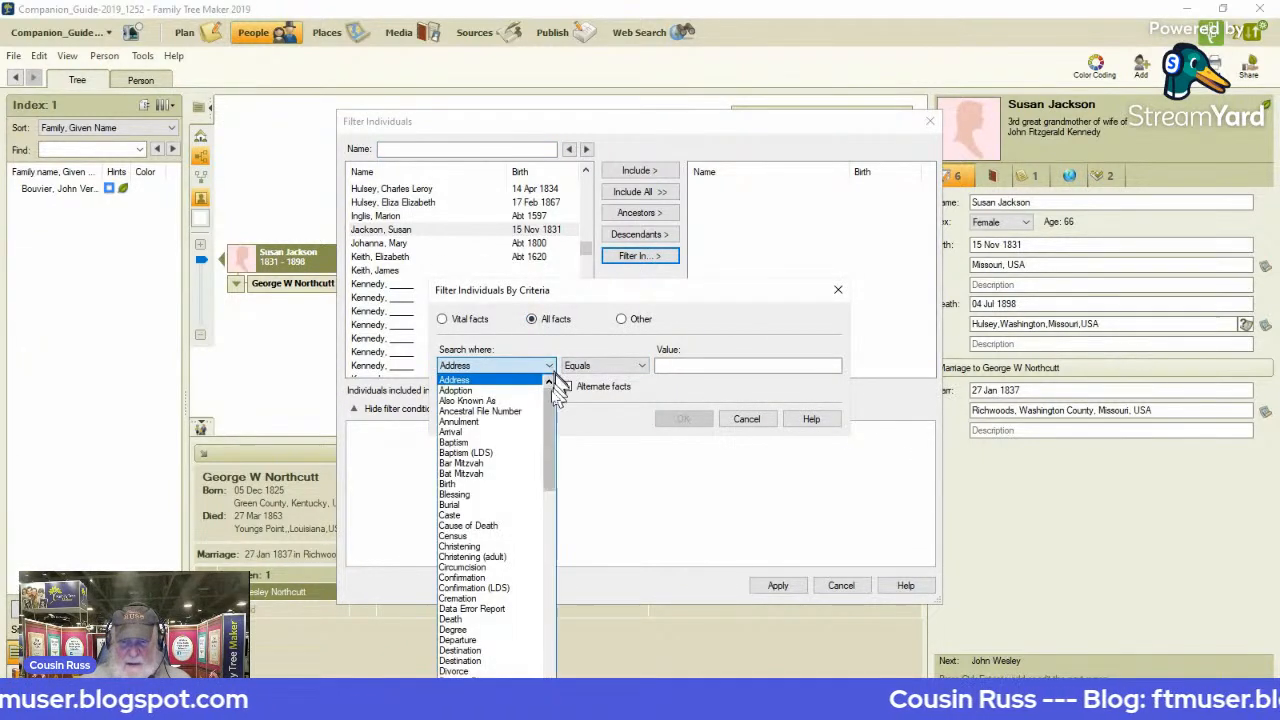
click(515, 608)
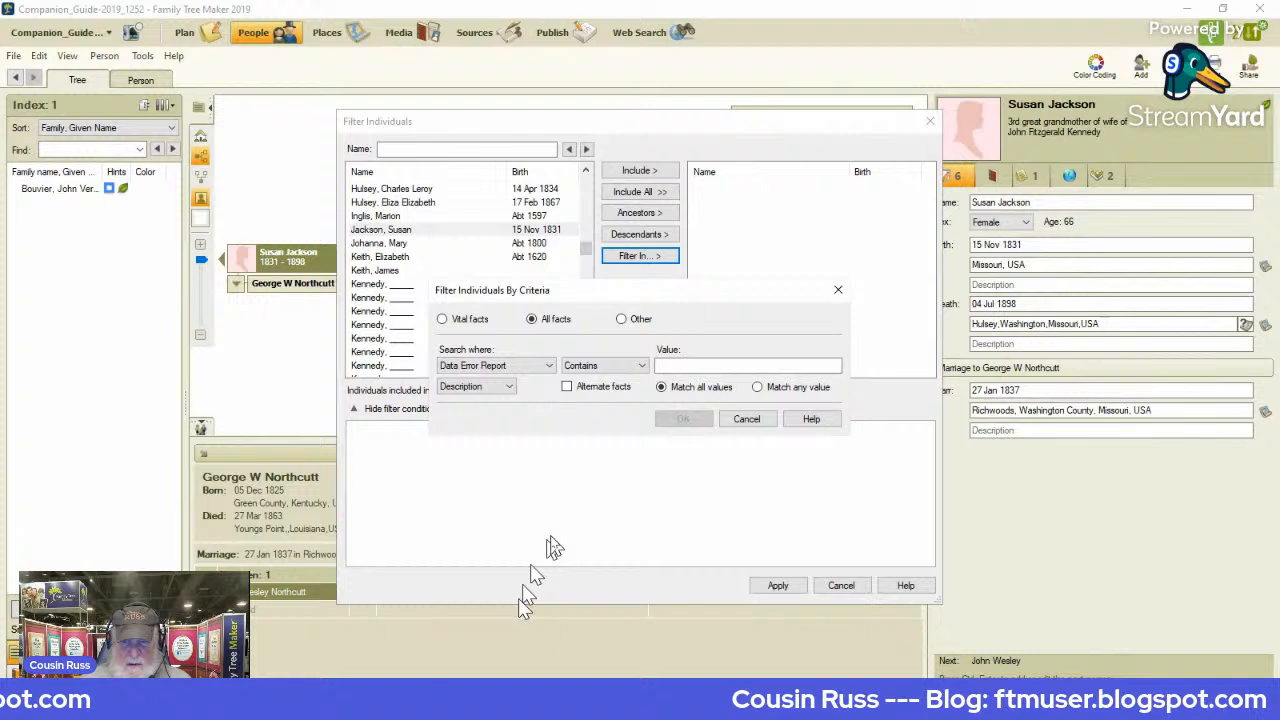
click(673, 365)
key(ctrl+v)
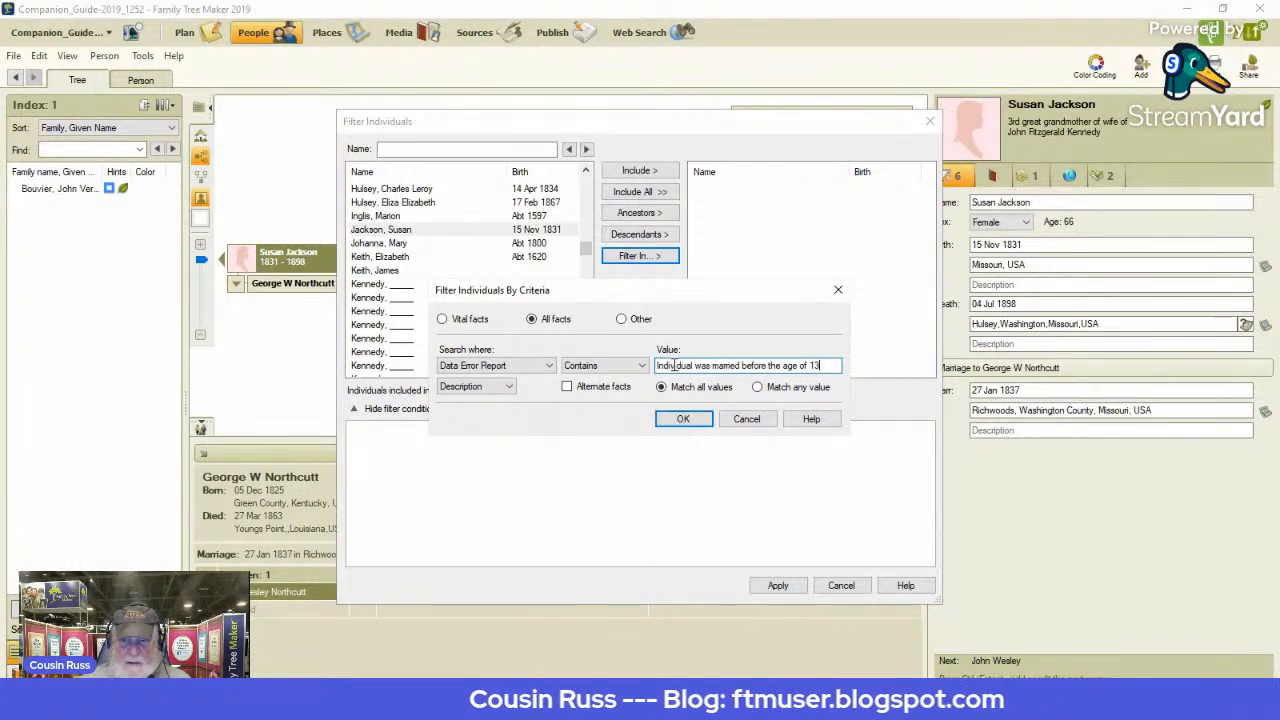
click(683, 419)
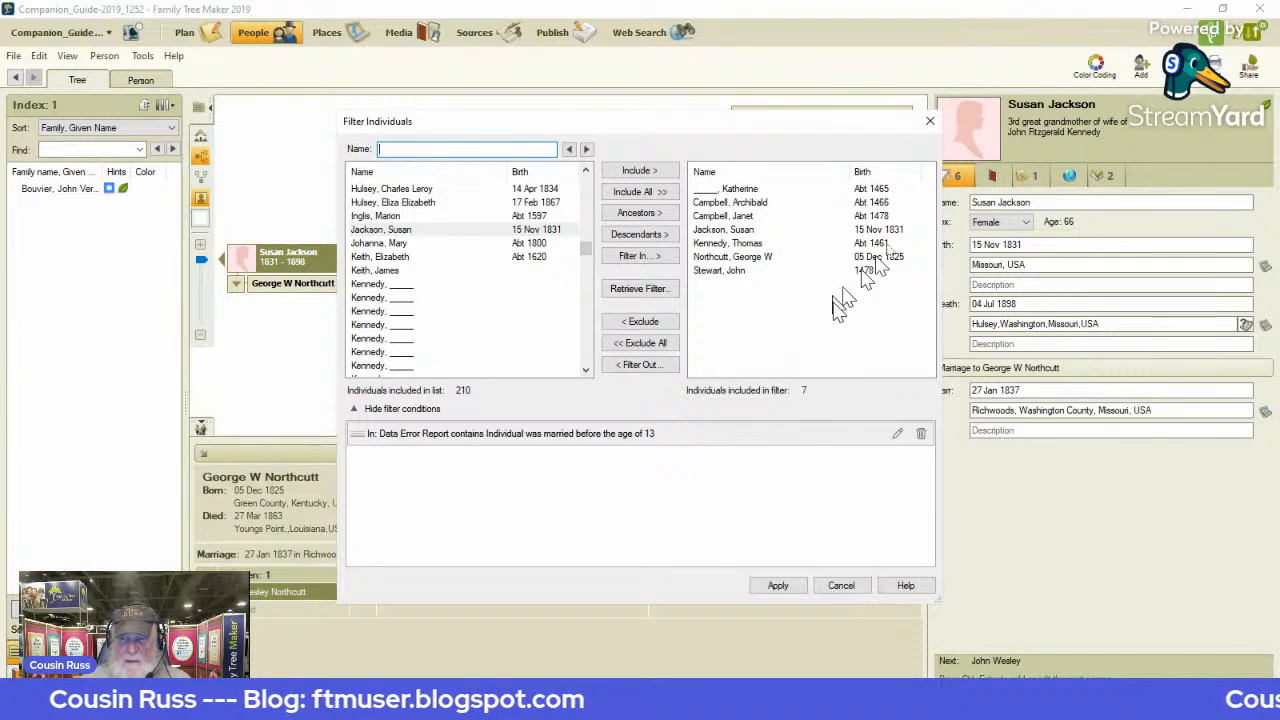
click(778, 586)
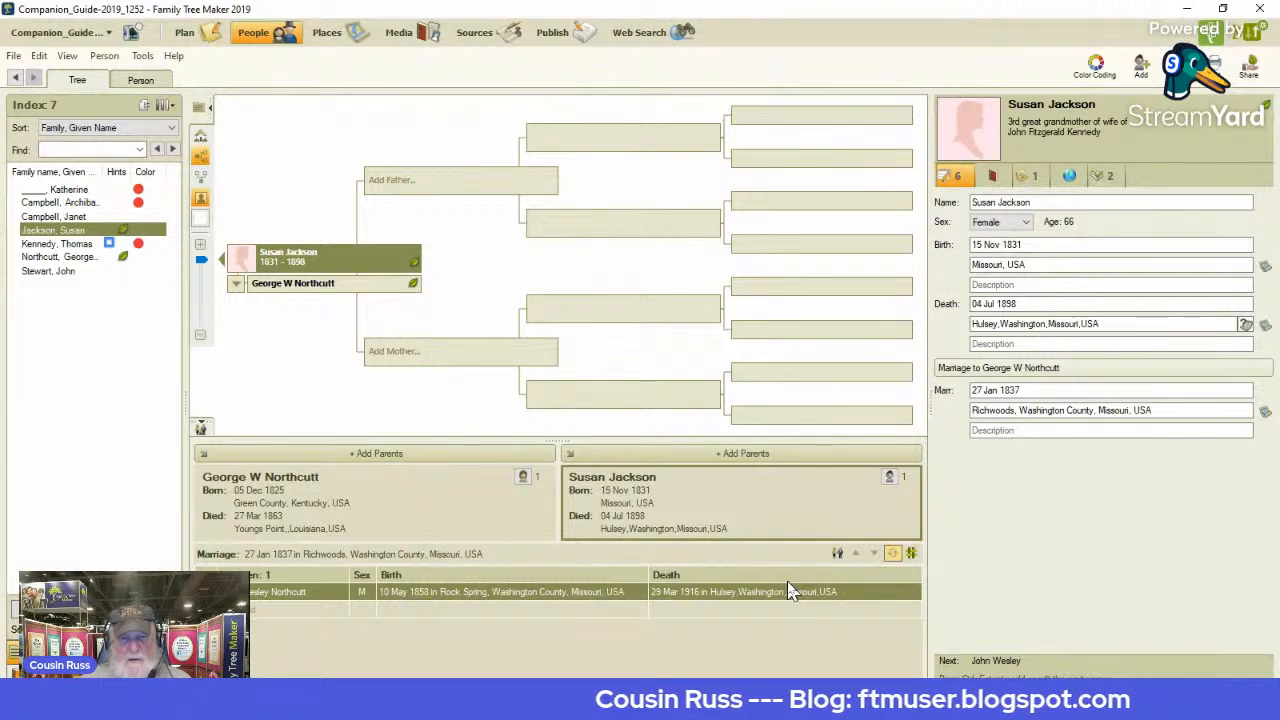
Step: Review the selected person's Data Error Report fact alongside the filtered task list in the plan workspace
click(160, 84)
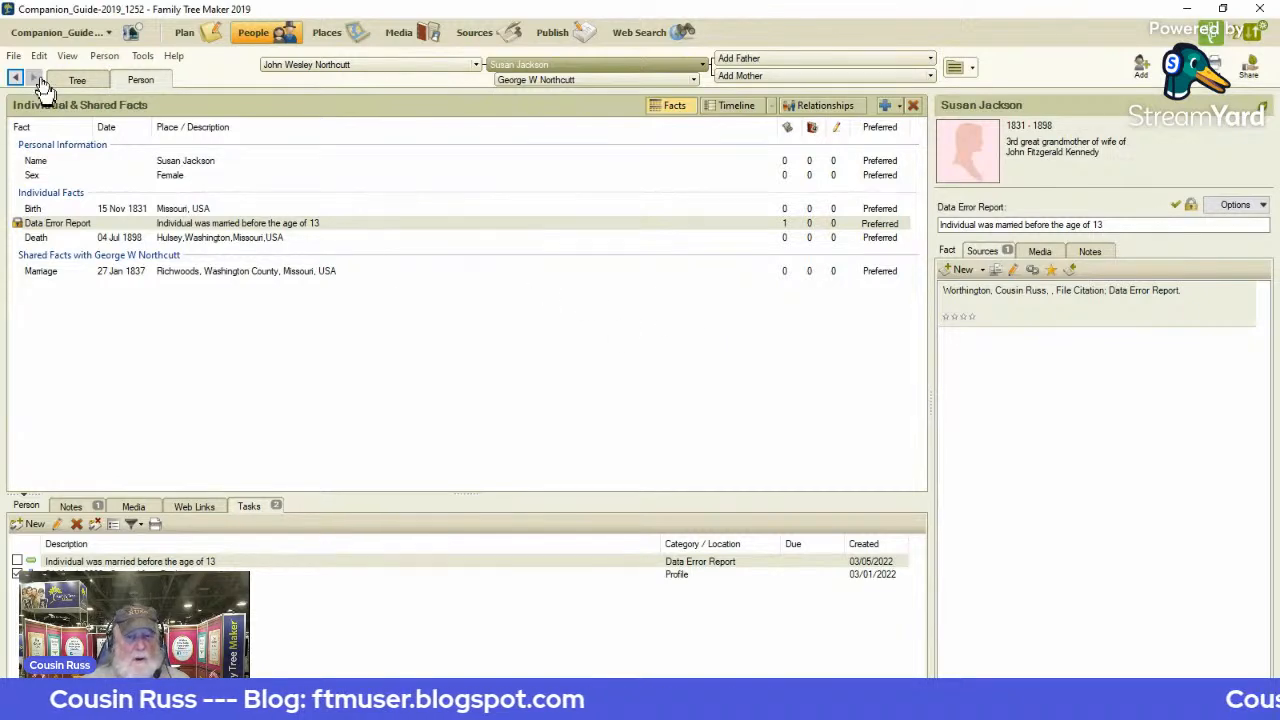
click(184, 32)
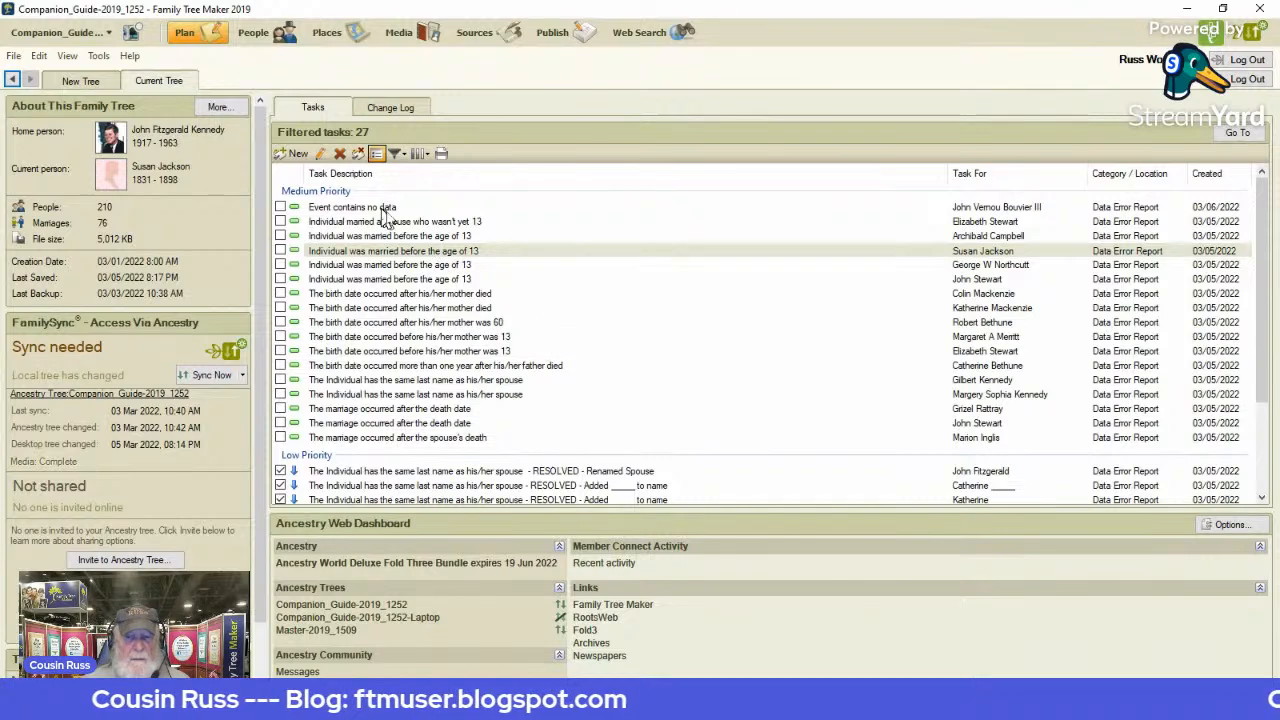
click(254, 42)
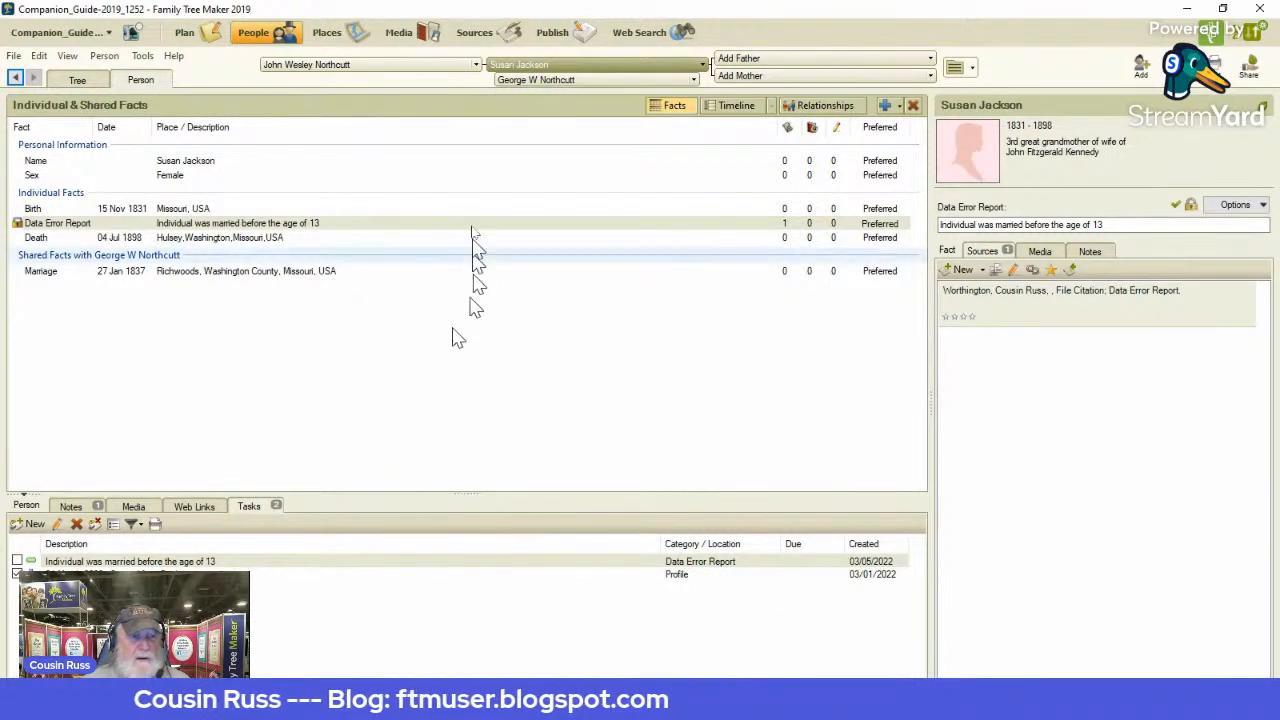
click(183, 34)
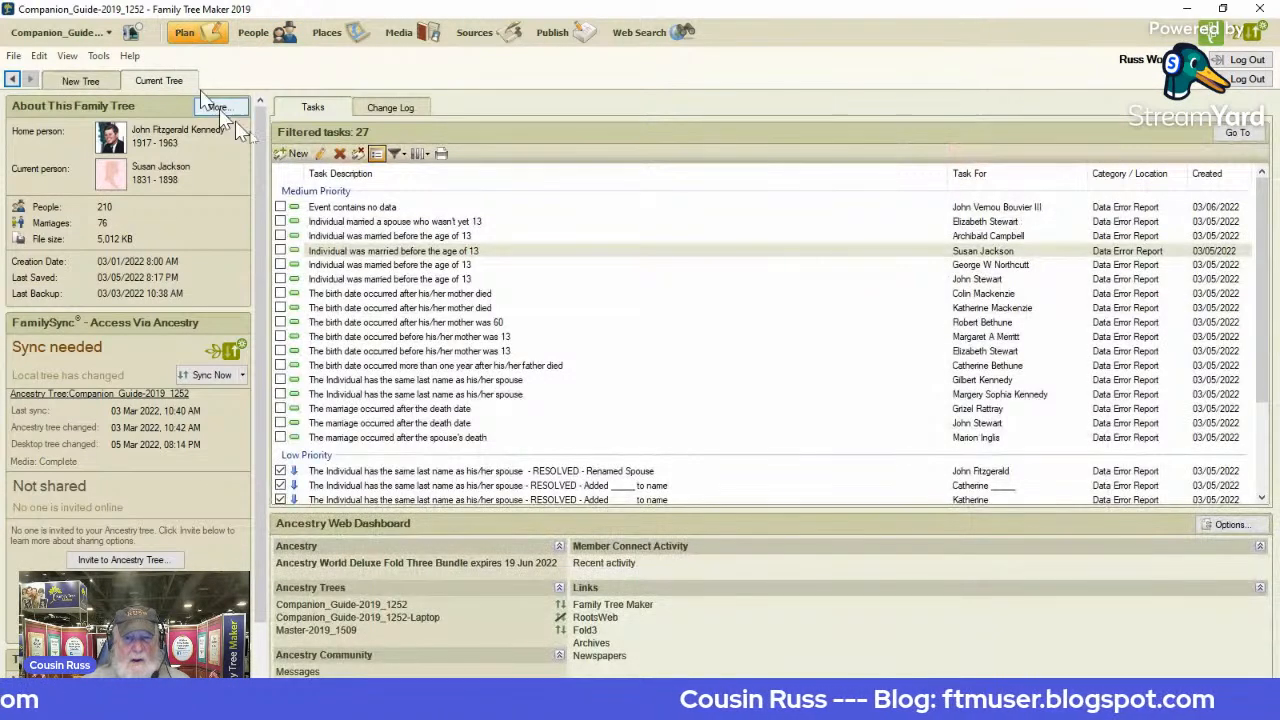
Step: Go to the person of the "Event contains no data" task and select the empty Departure fact to check its source citation
click(407, 209)
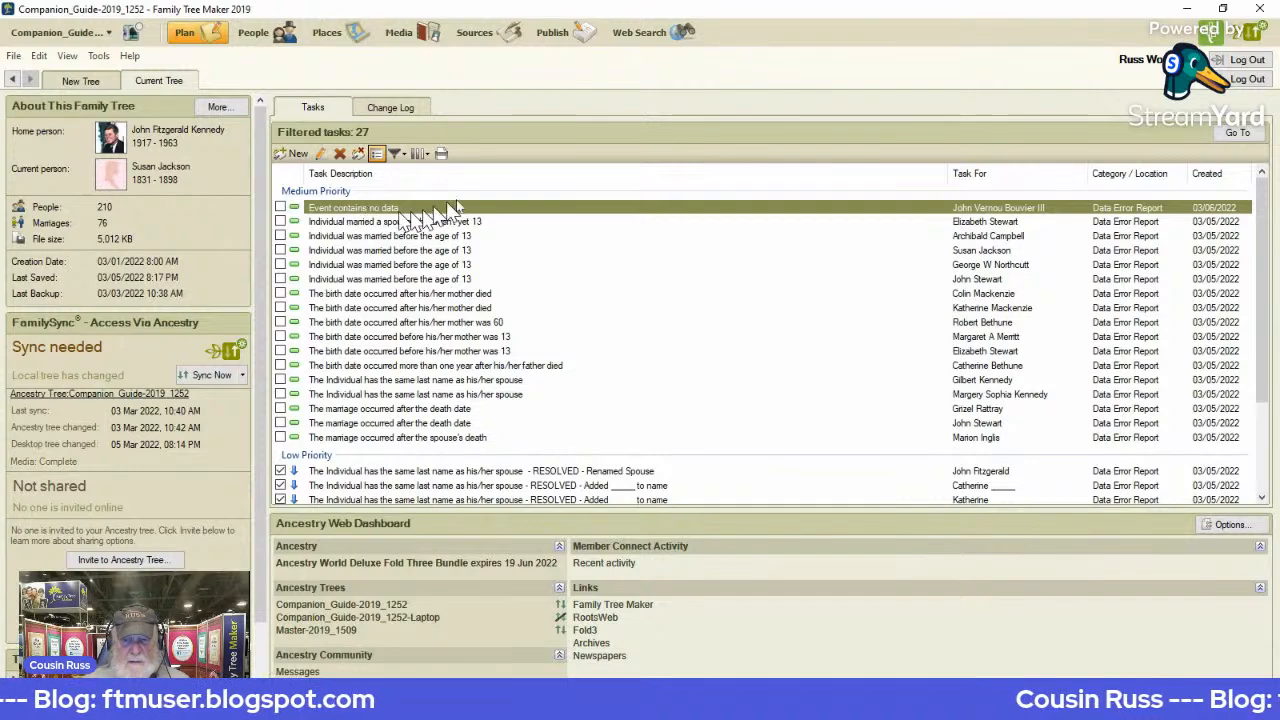
click(1240, 143)
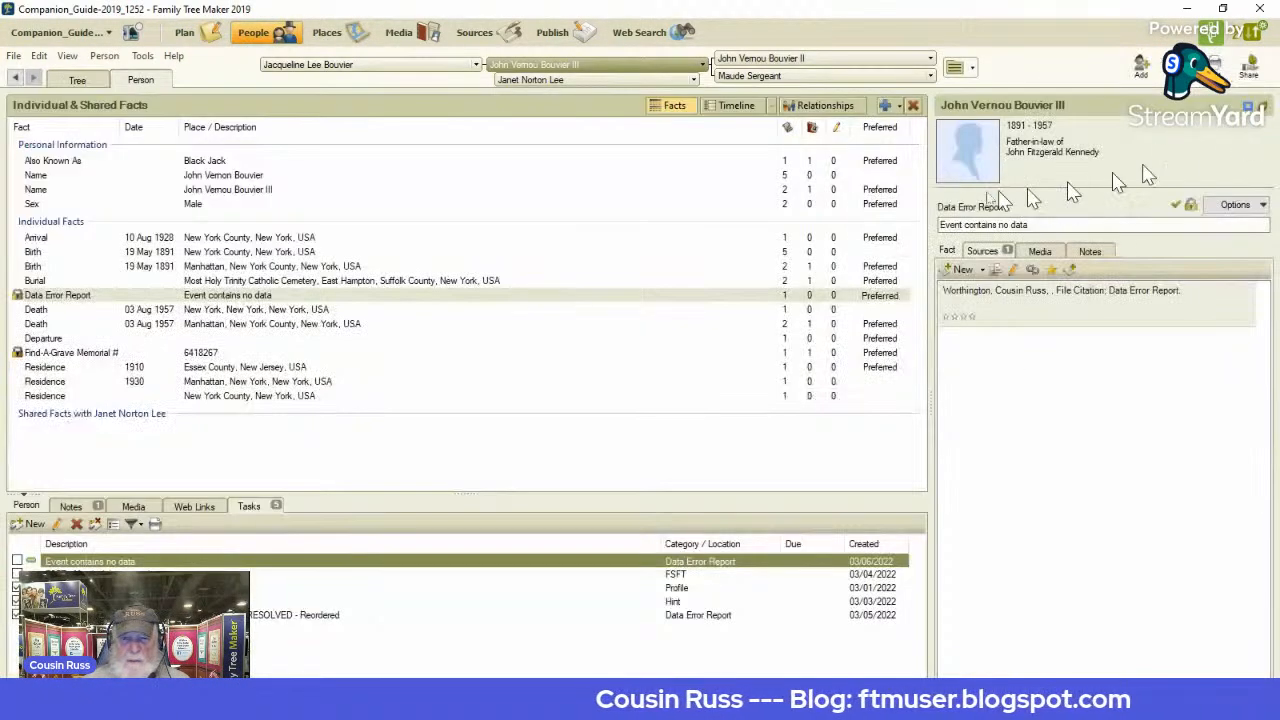
click(199, 339)
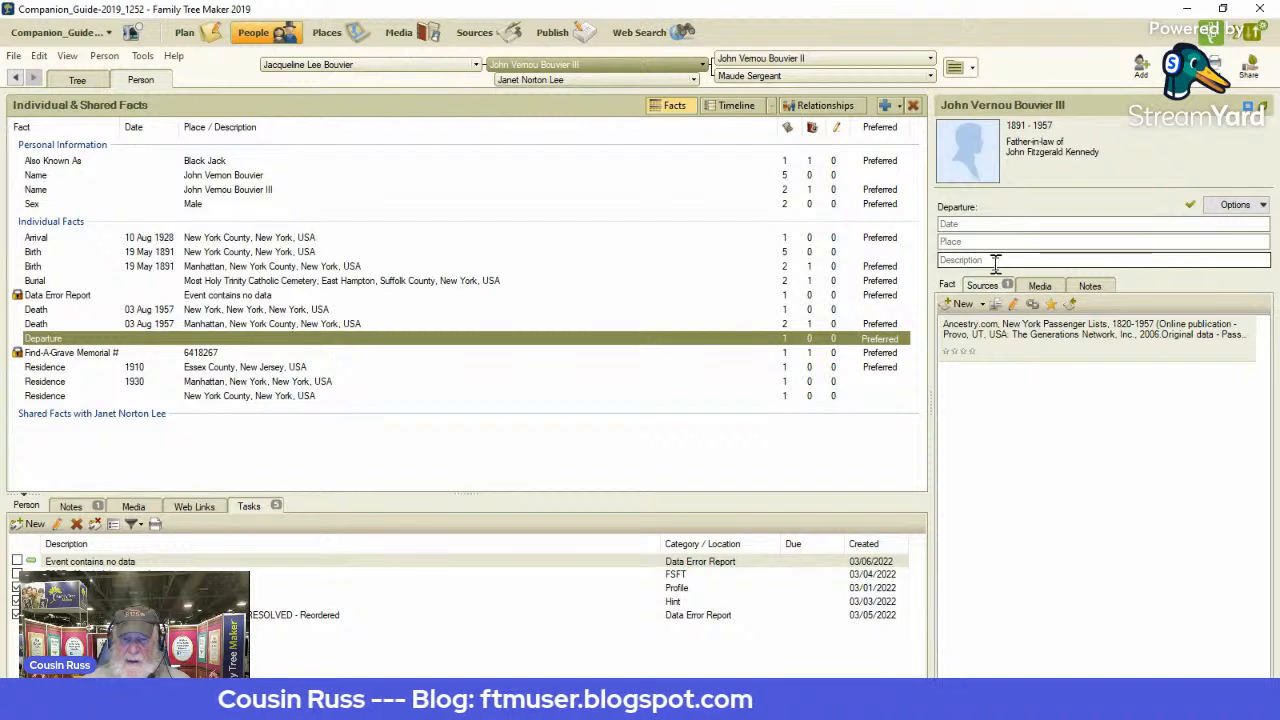
mouse_move(1008, 343)
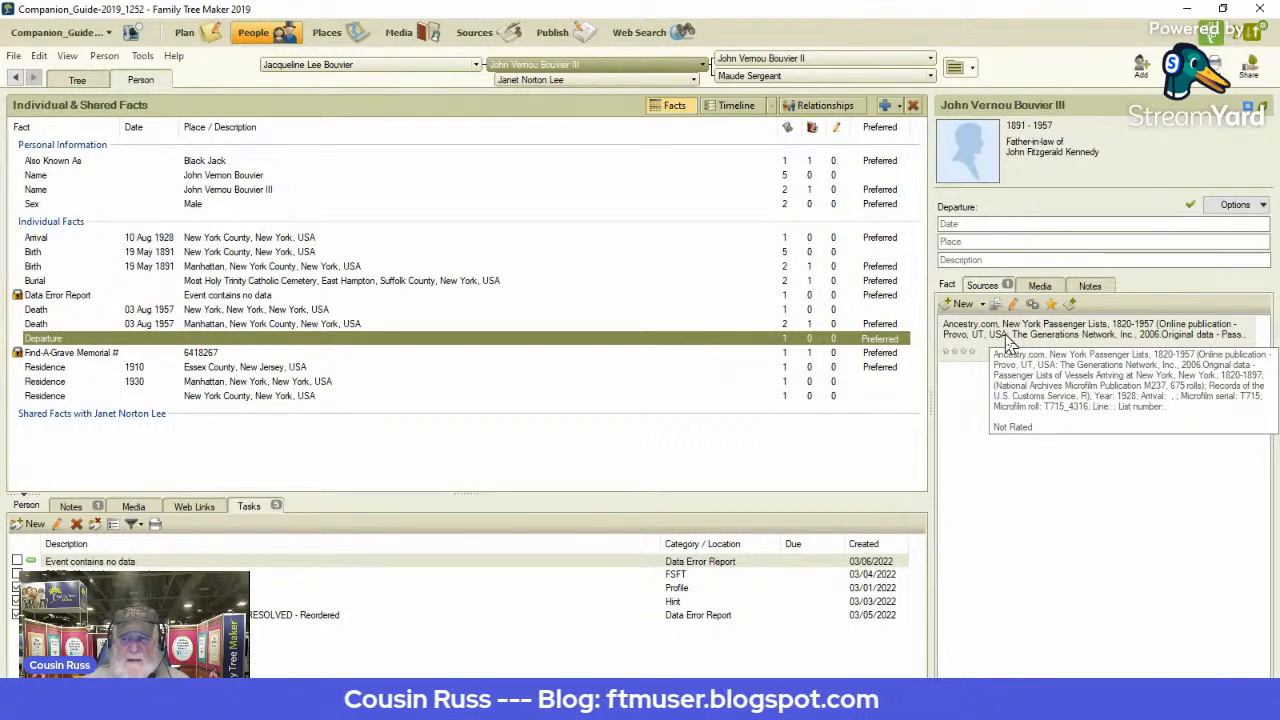
Step: Set the Departure fact's description to "Get FACT Information" and mark the fact as private
click(977, 258)
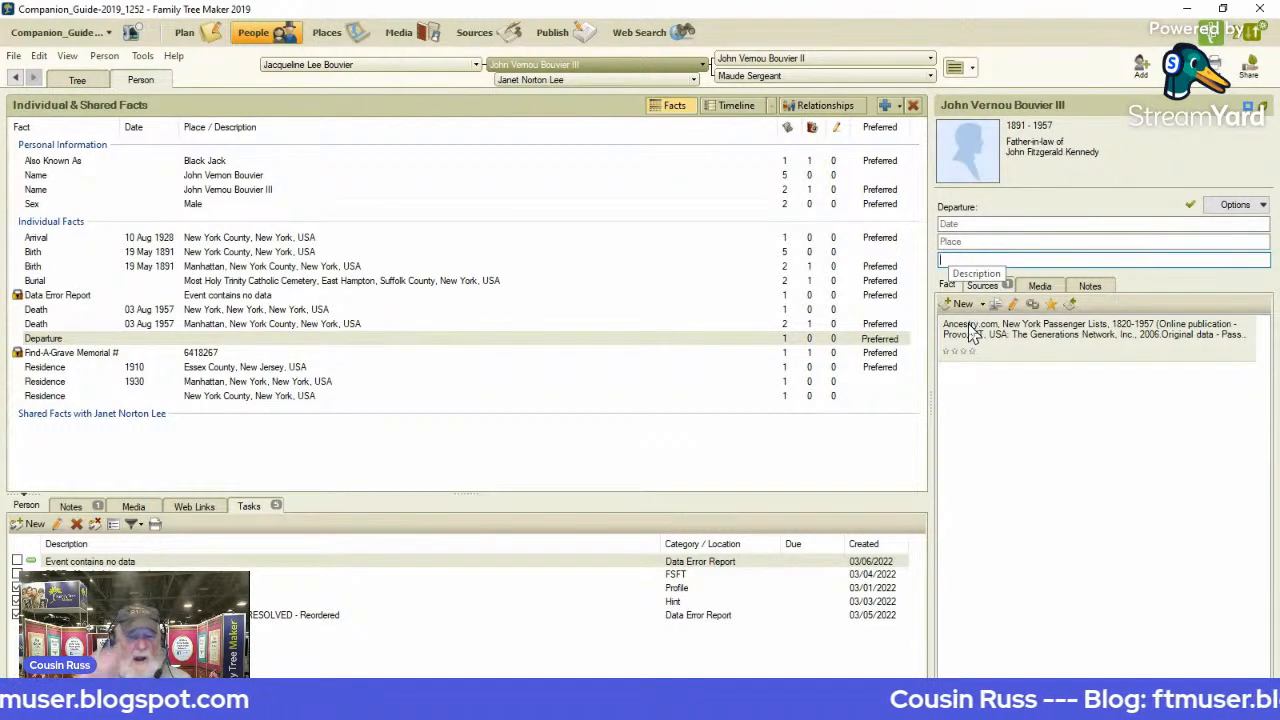
mouse_move(972, 335)
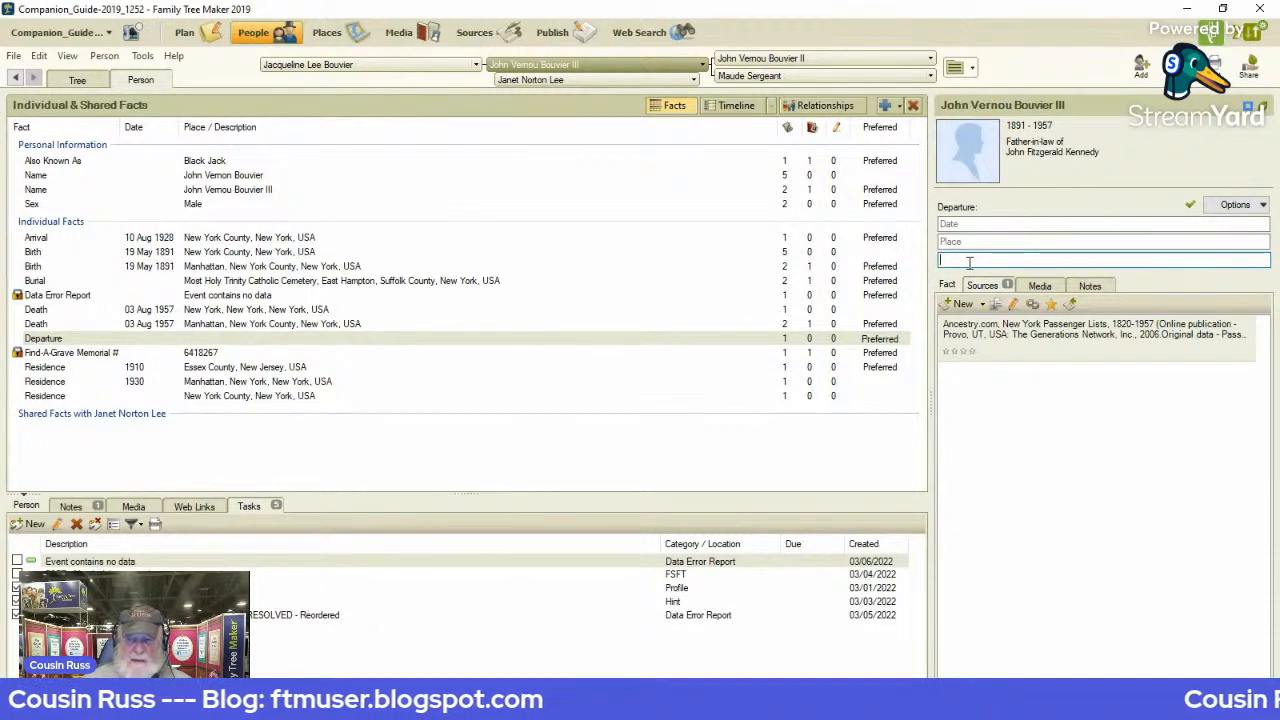
text(G)
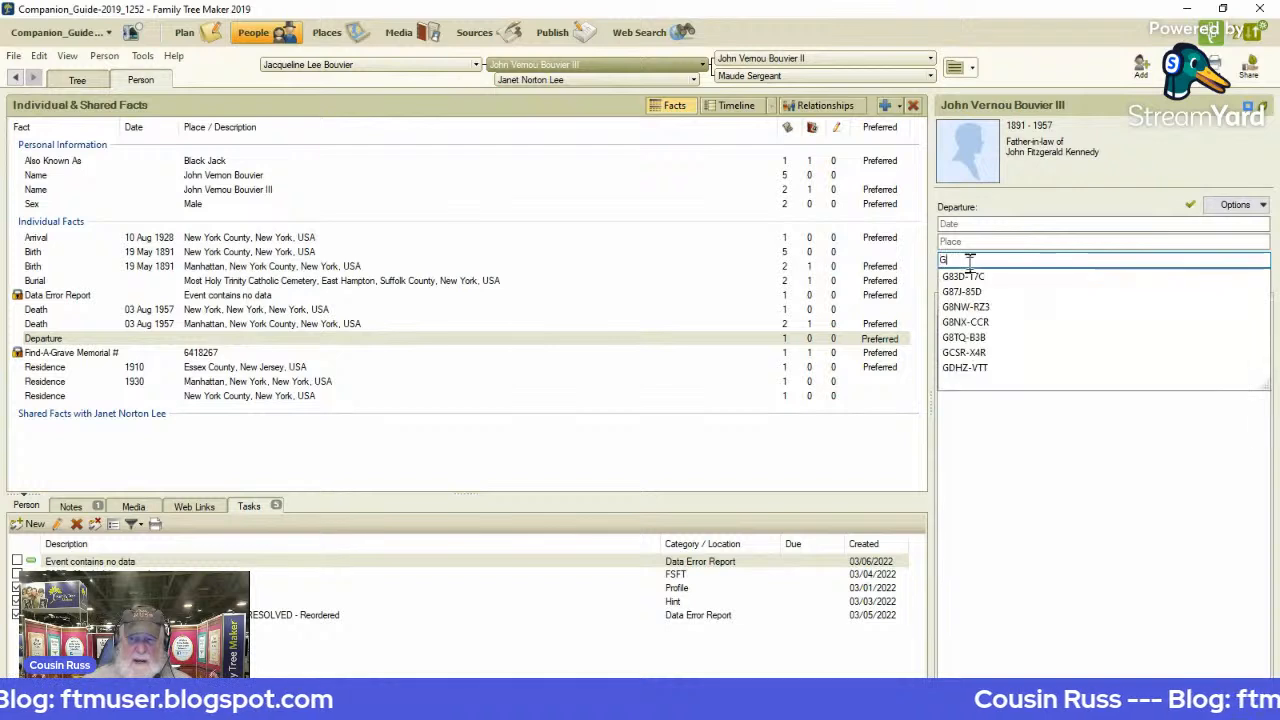
text(et )
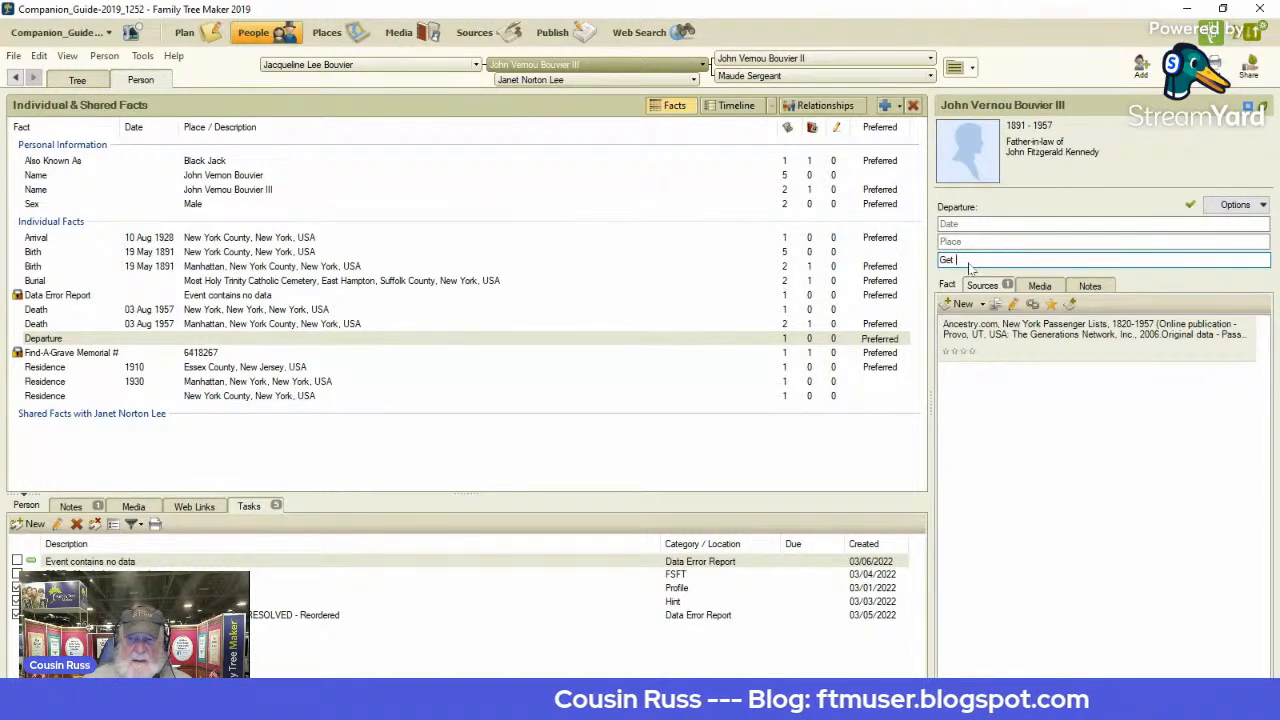
text(DFACT)
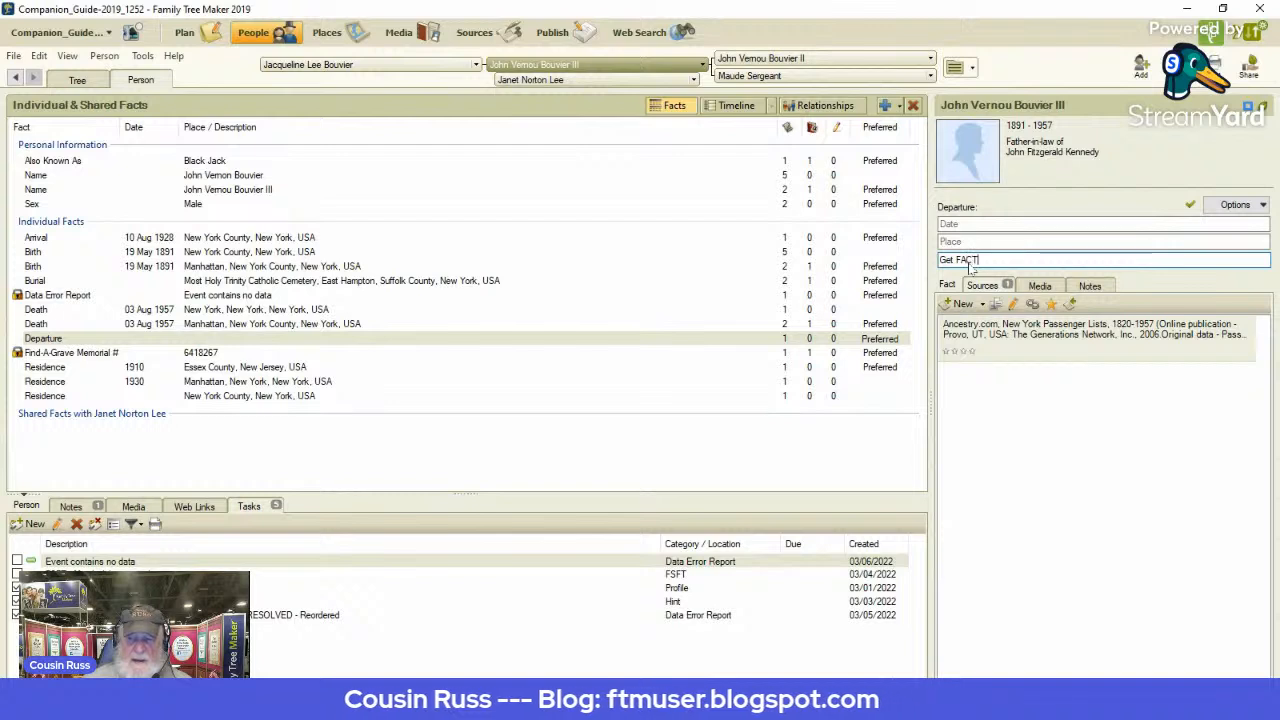
text( Inform)
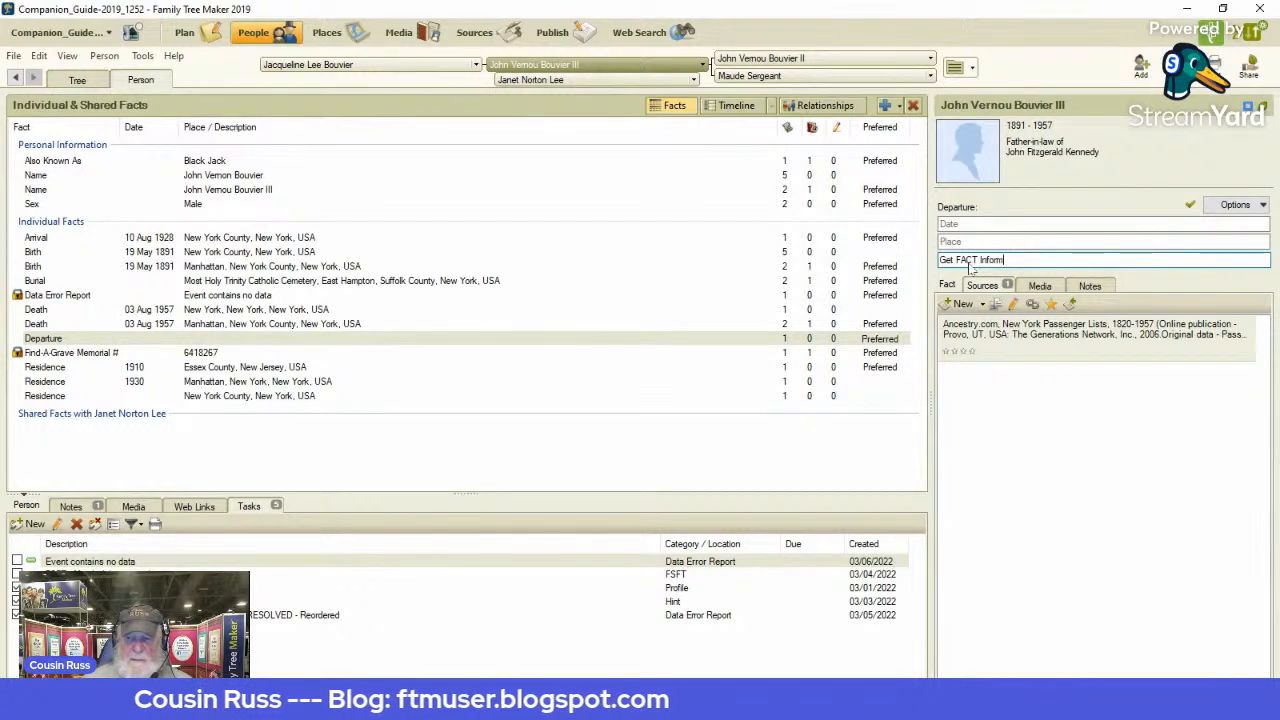
text(ation)
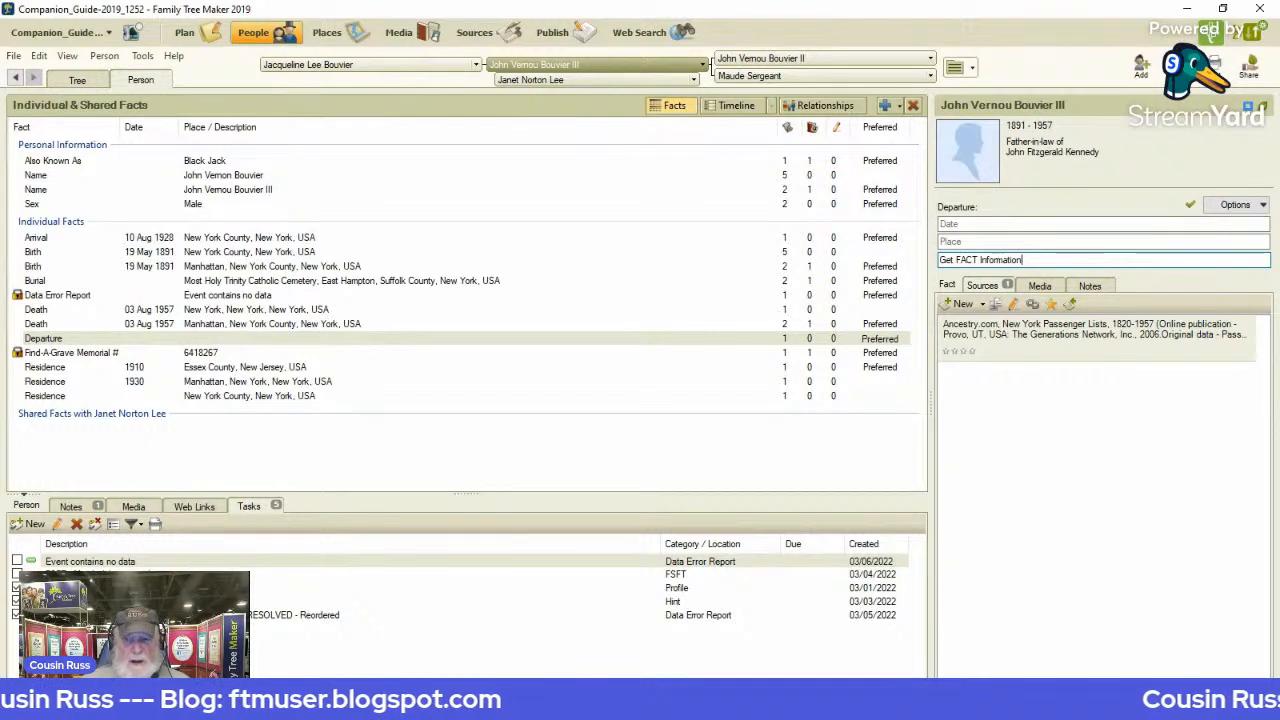
click(972, 243)
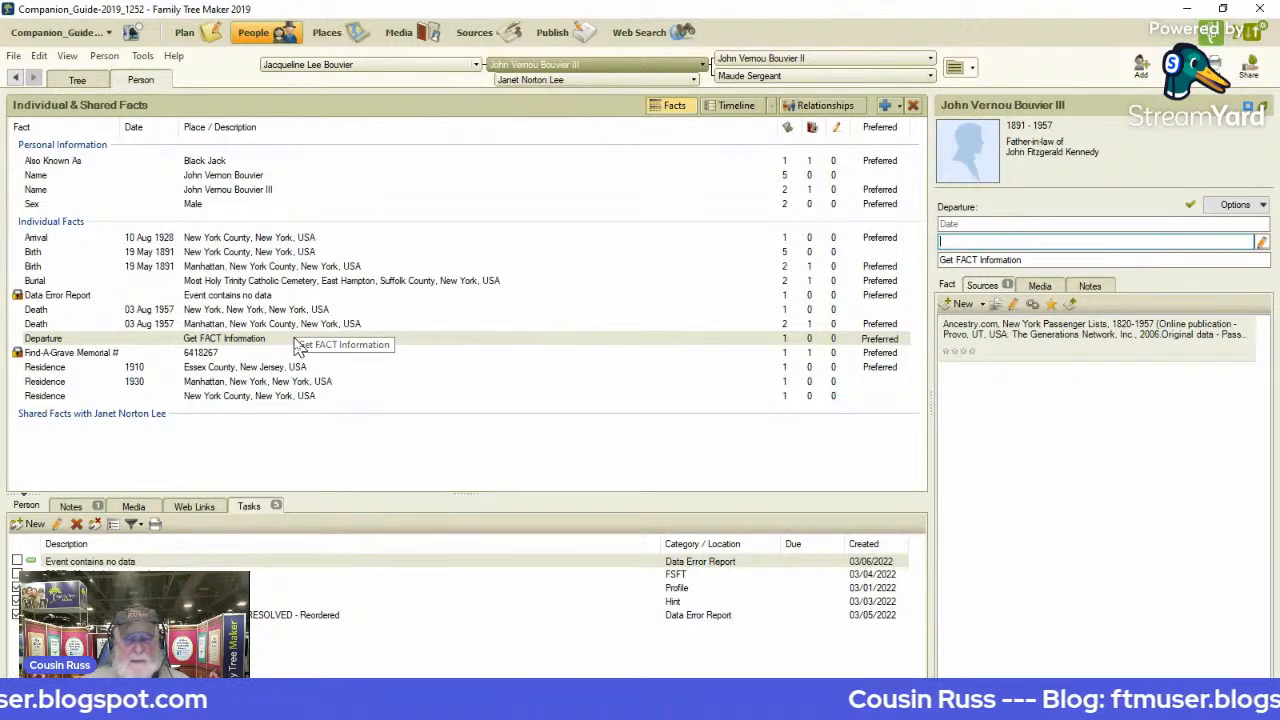
right_click(282, 343)
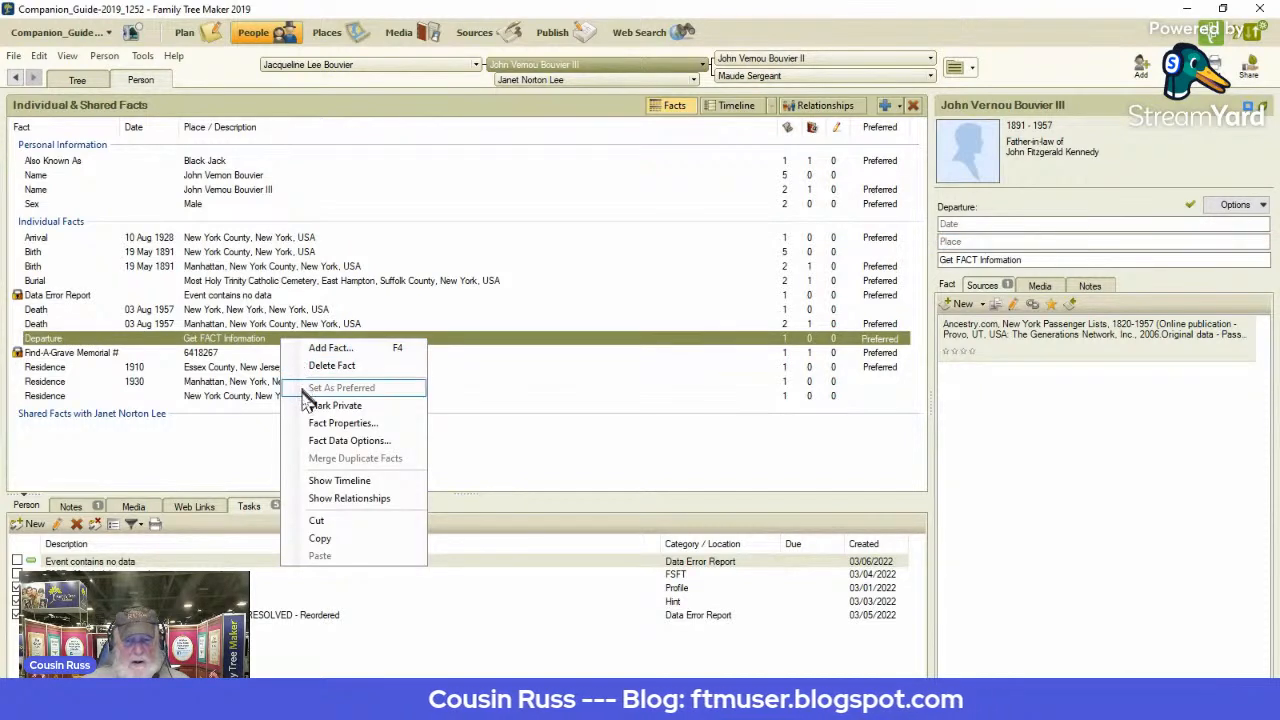
click(334, 405)
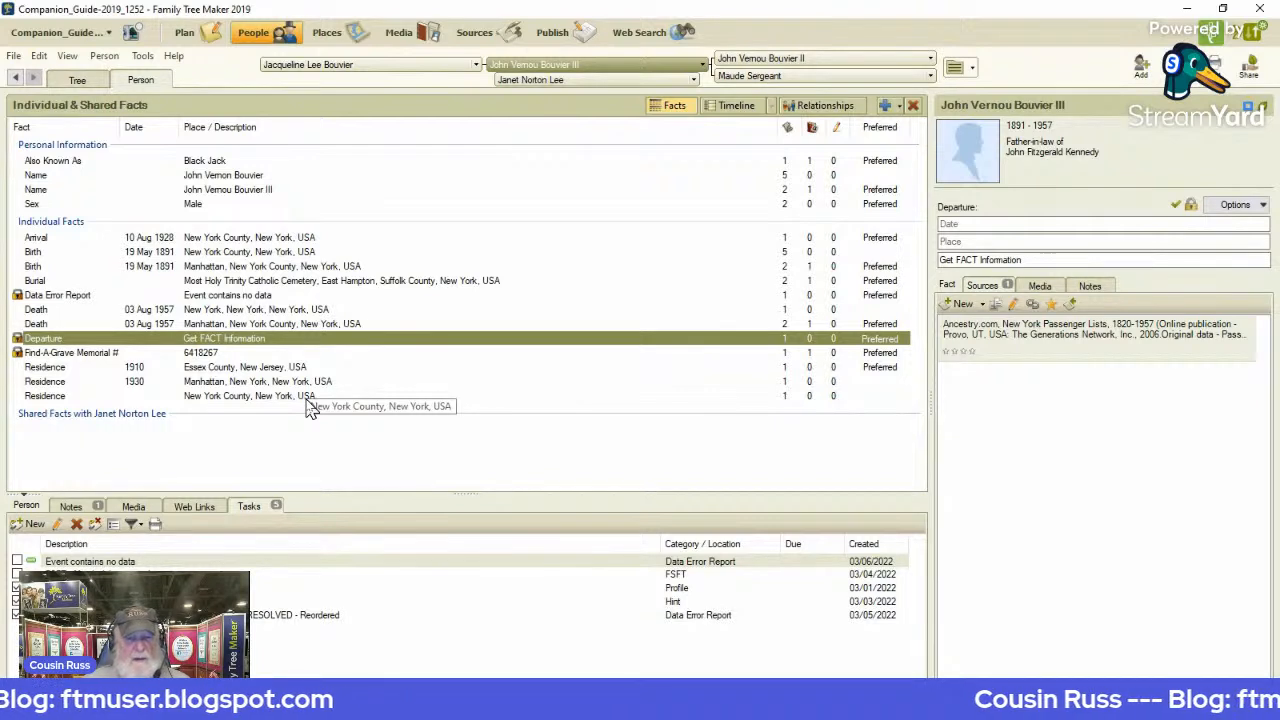
Step: Change the Data Error Report fact's description to "Event Departure contains no data"
click(268, 296)
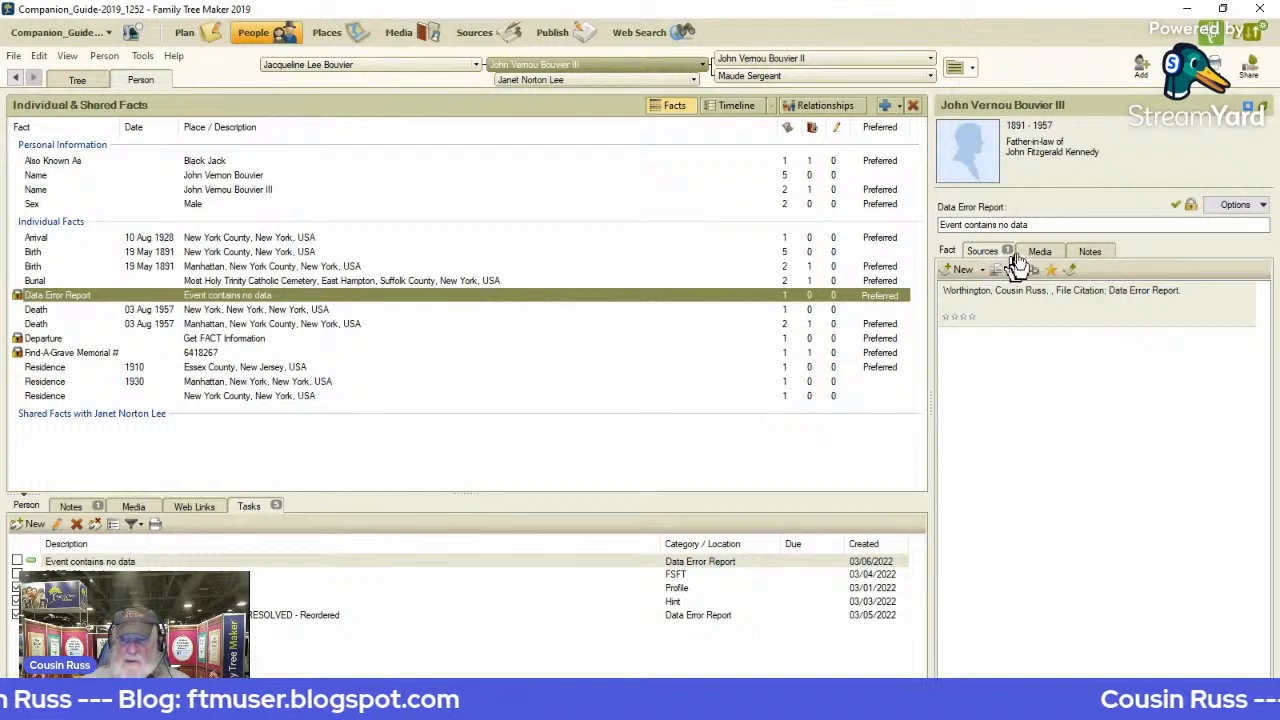
click(965, 224)
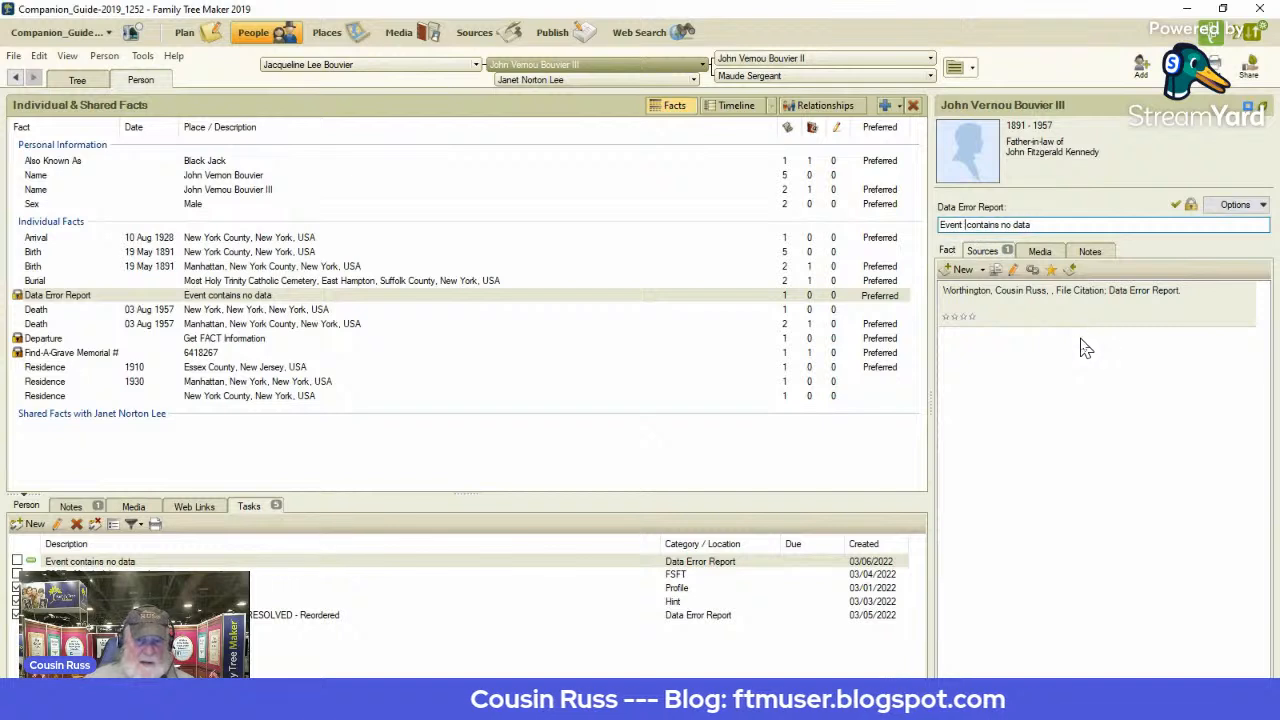
text(Departu)
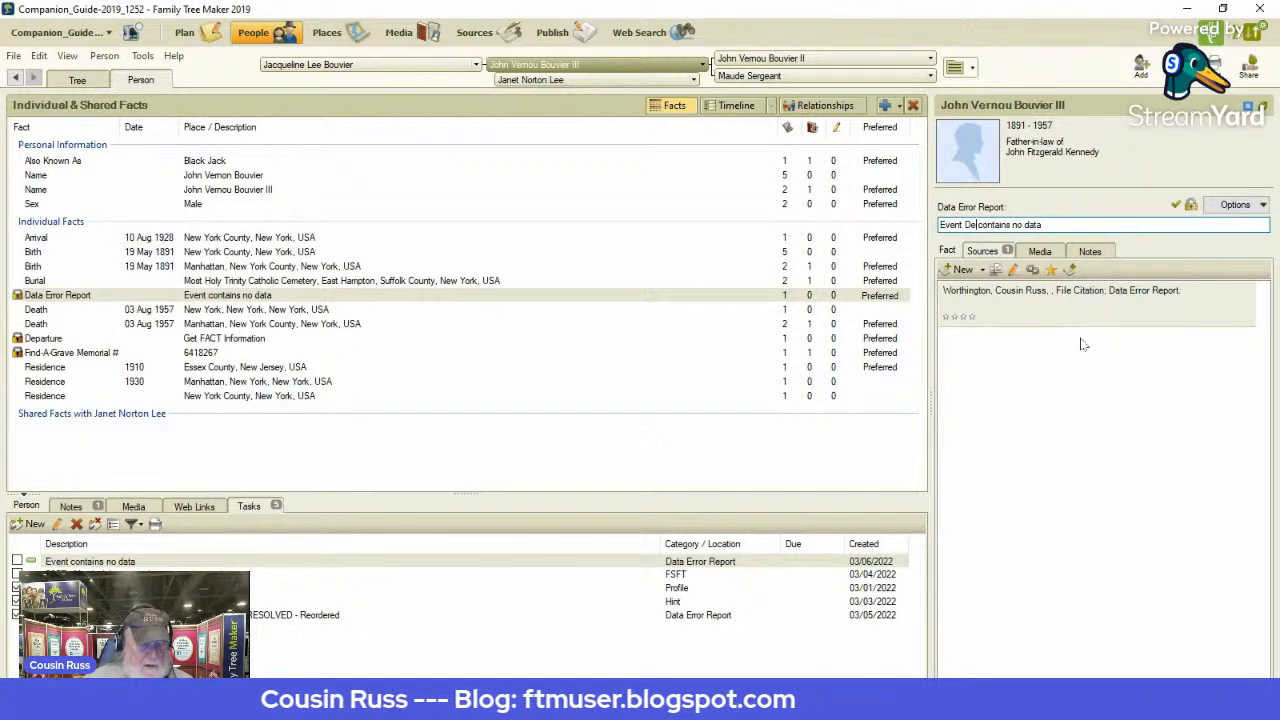
text(re)
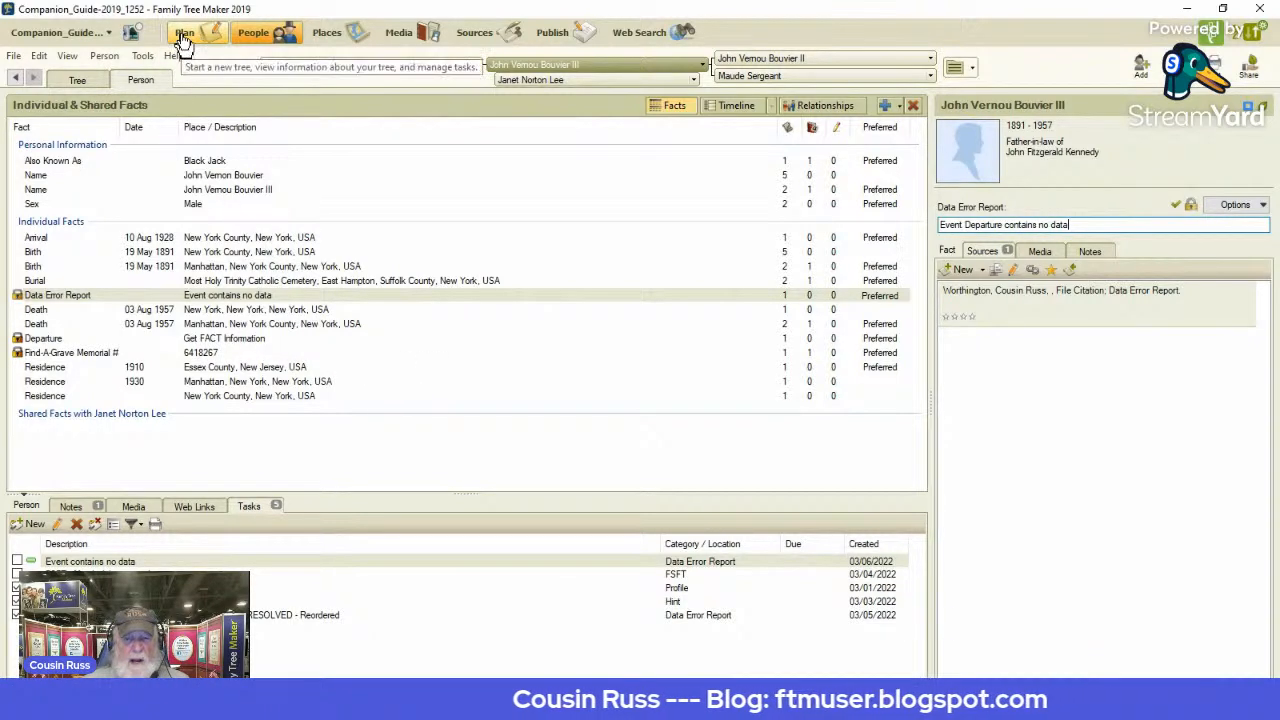
Step: Return to the task list in the plan workspace, and minimise the family tree program and the FTM-Data_Error_Report.txt window
click(184, 40)
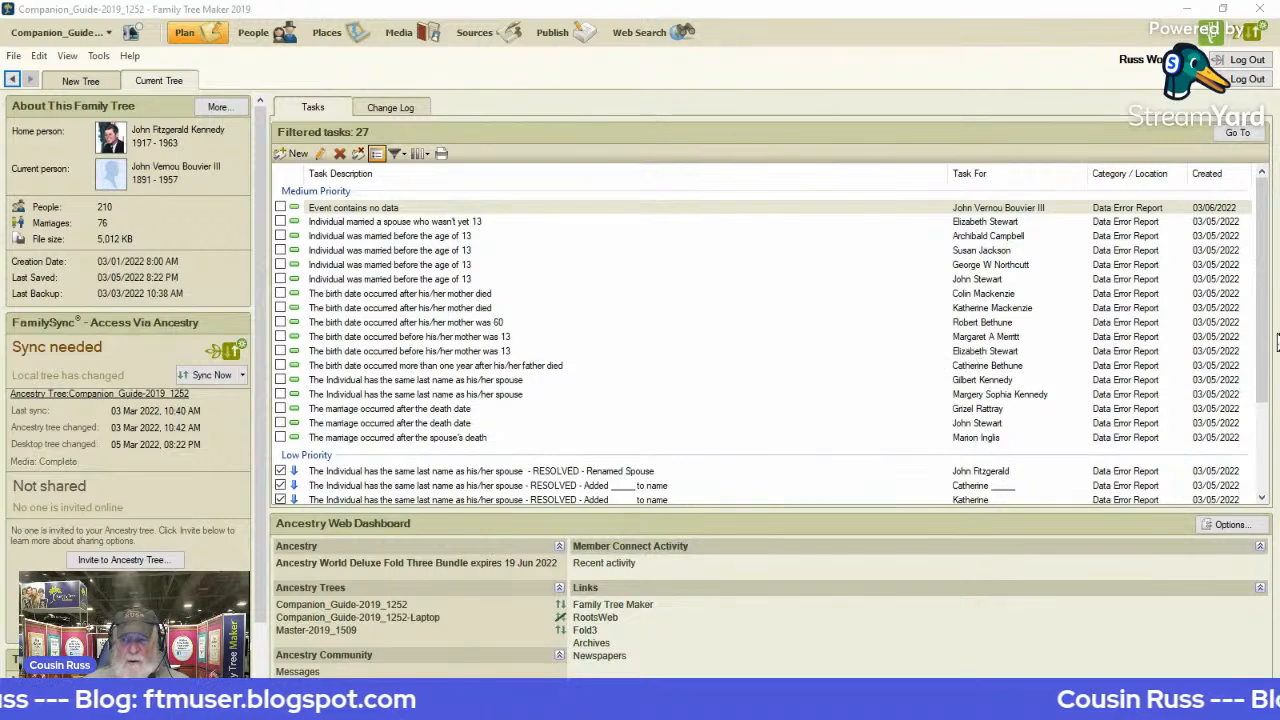
drag(1267, 352, 1262, 215)
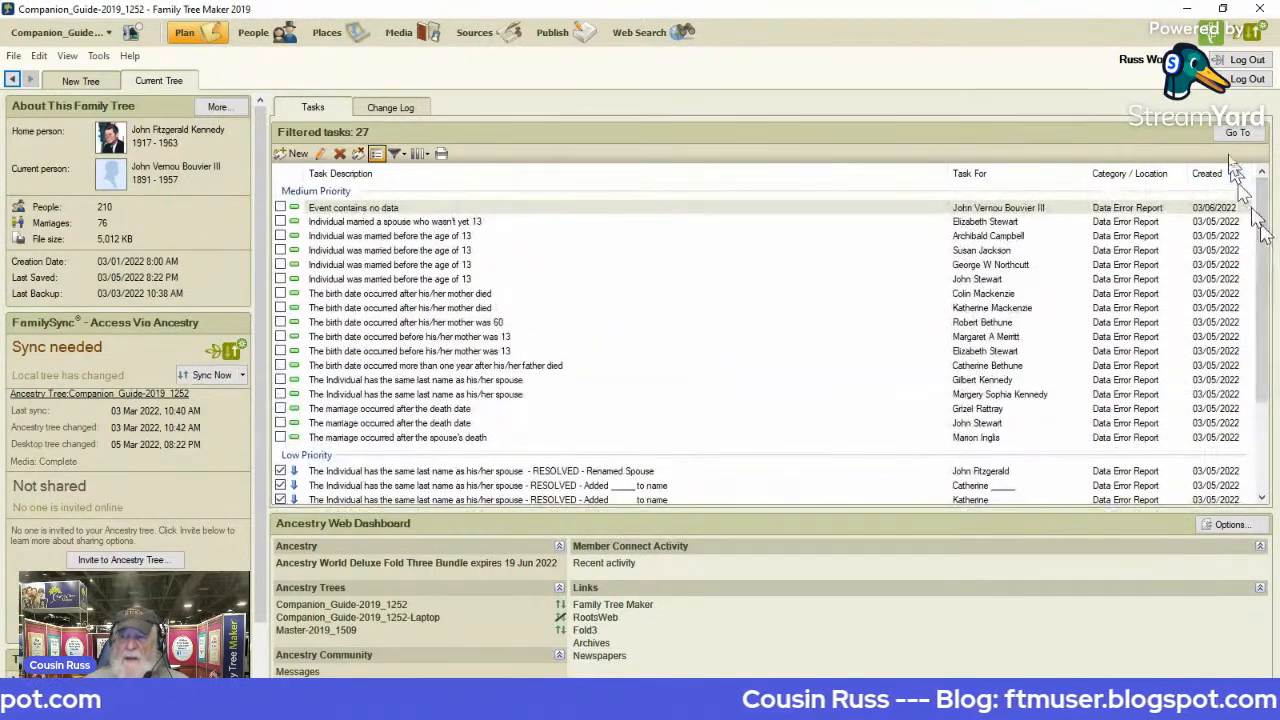
click(1184, 10)
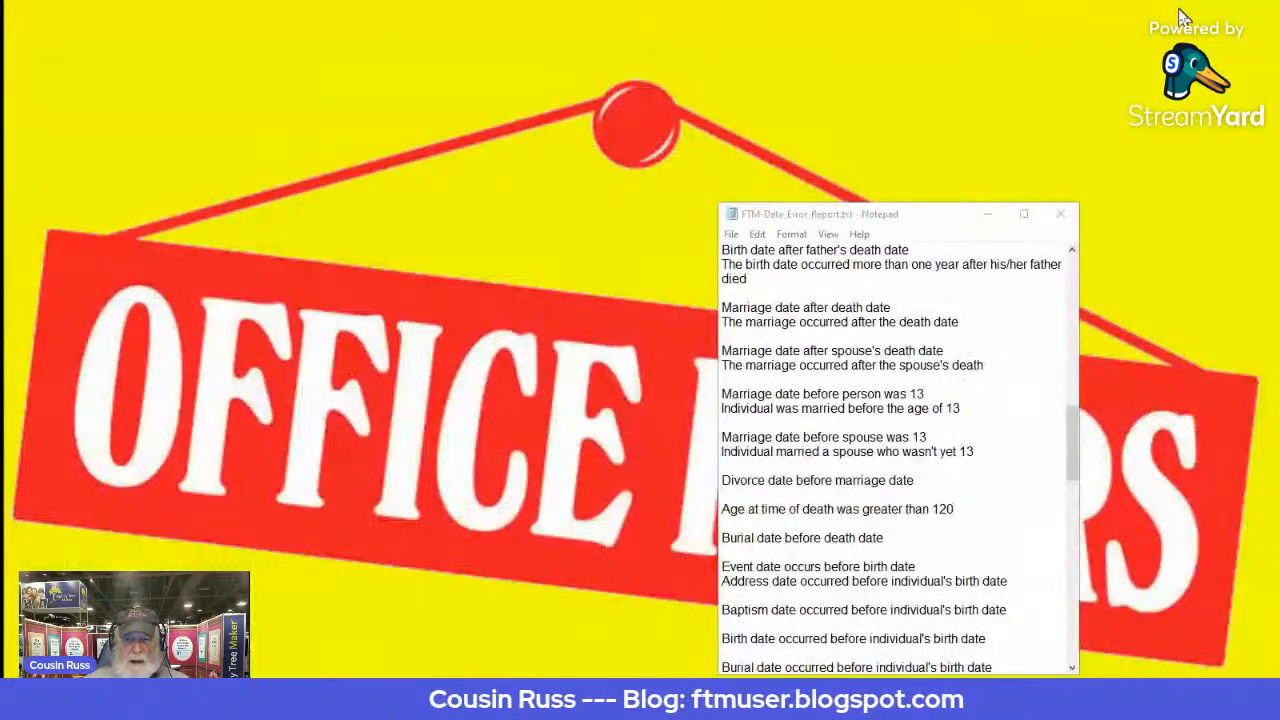
click(987, 214)
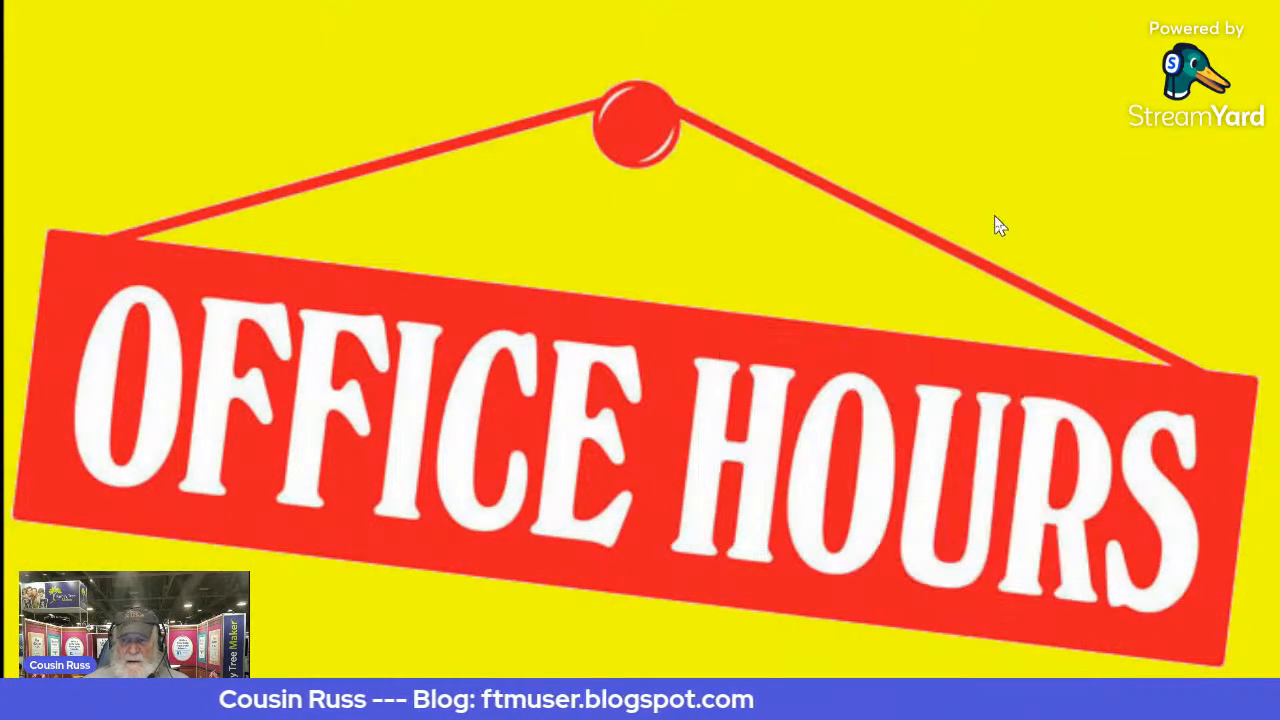